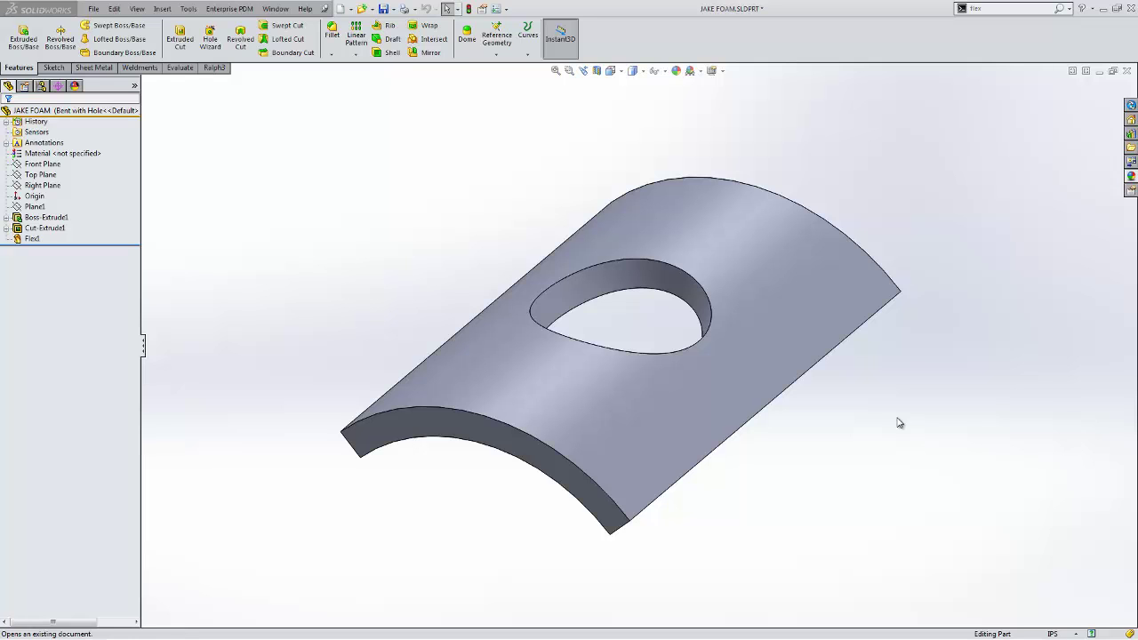
Step: Examine the part's Flat No Hole, Flat with Hole and Bent with Hole configurations by activating each one in turn
mouse_move(930, 395)
middle_mouse_down()
mouse_move(946, 293)
mouse_move(914, 409)
middle_mouse_up()
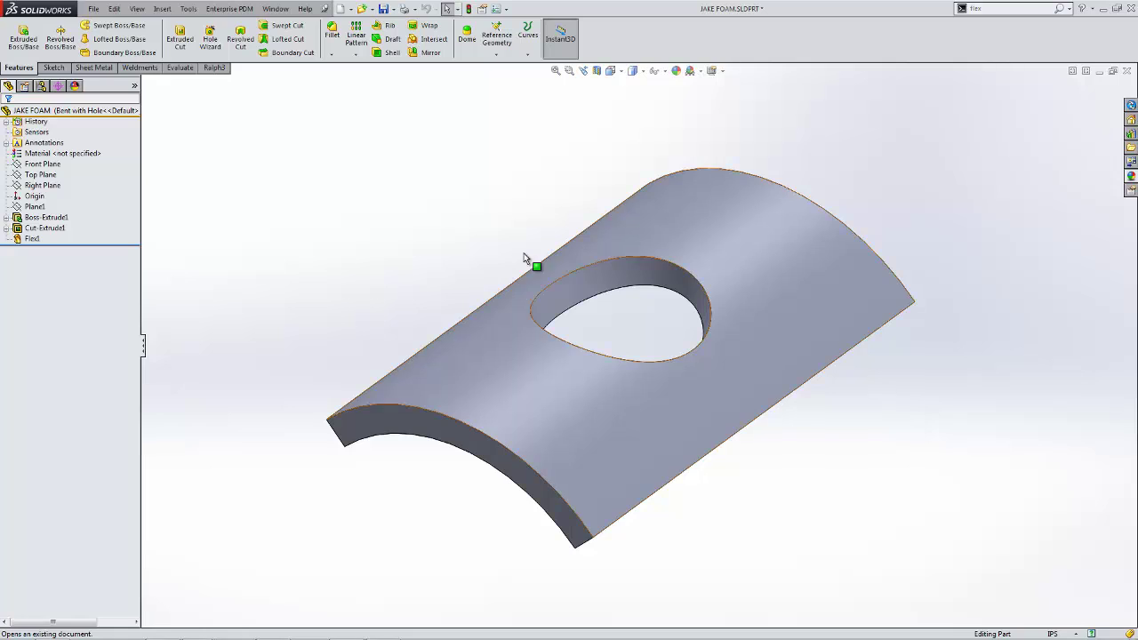
left_click(41, 86)
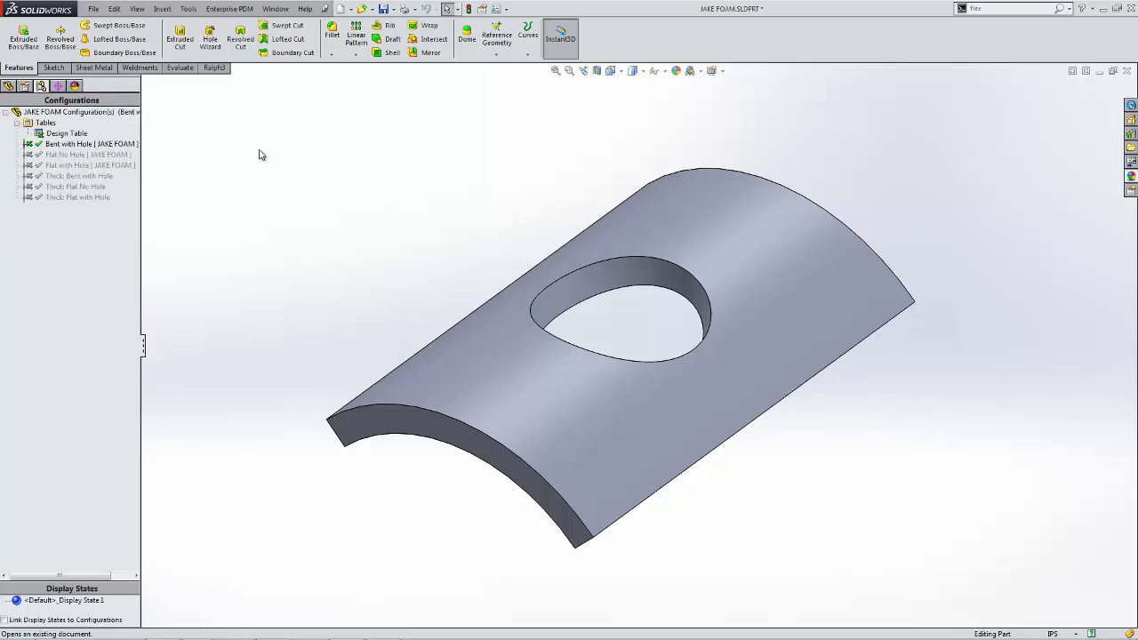
left_click(77, 134)
left_click(73, 144)
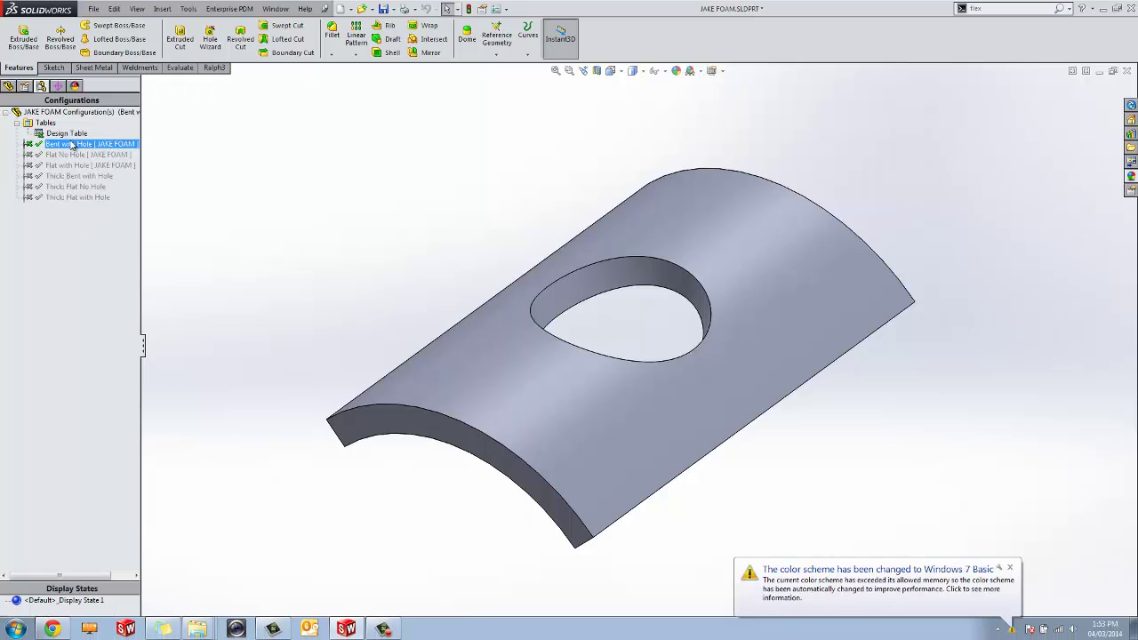
left_click(1009, 567)
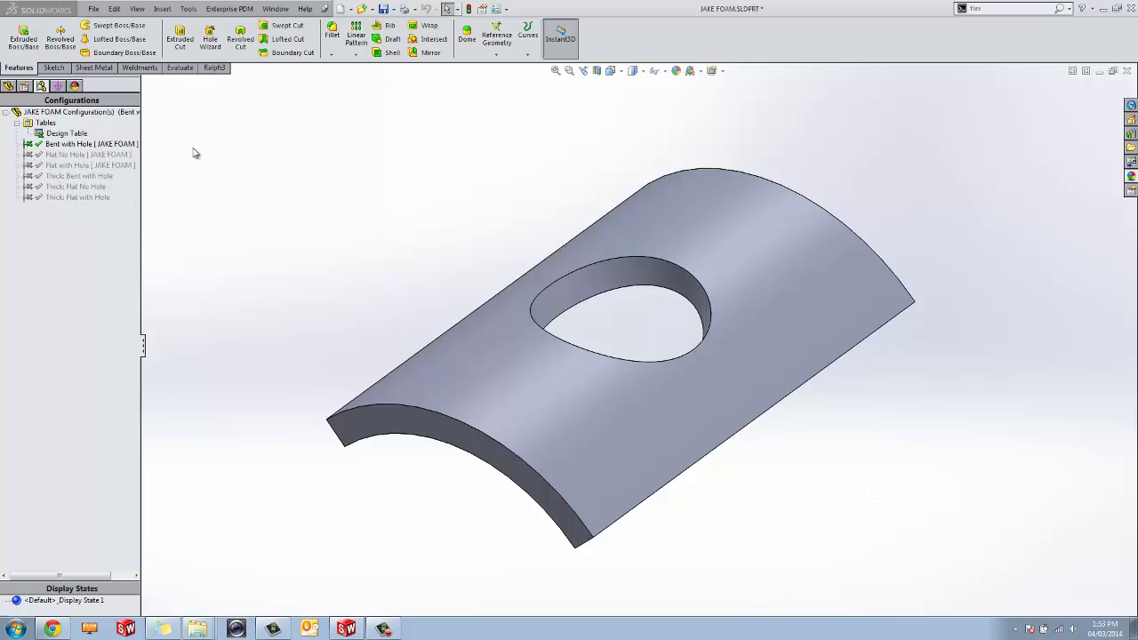
middle_click_drag(580, 225, 608, 217)
double_click(80, 155)
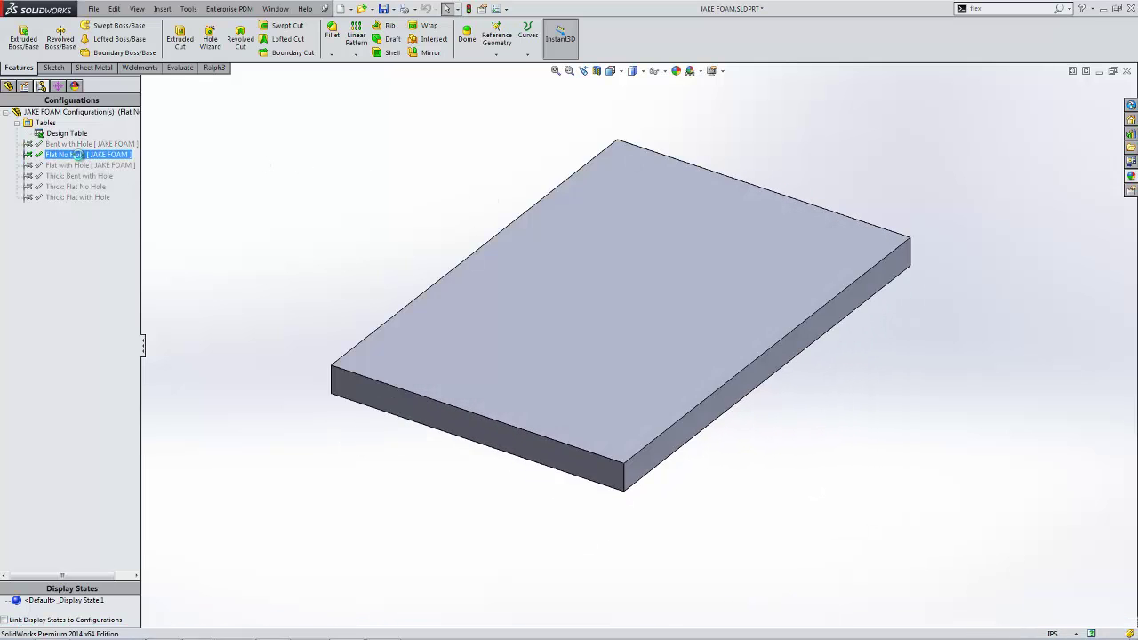
double_click(80, 165)
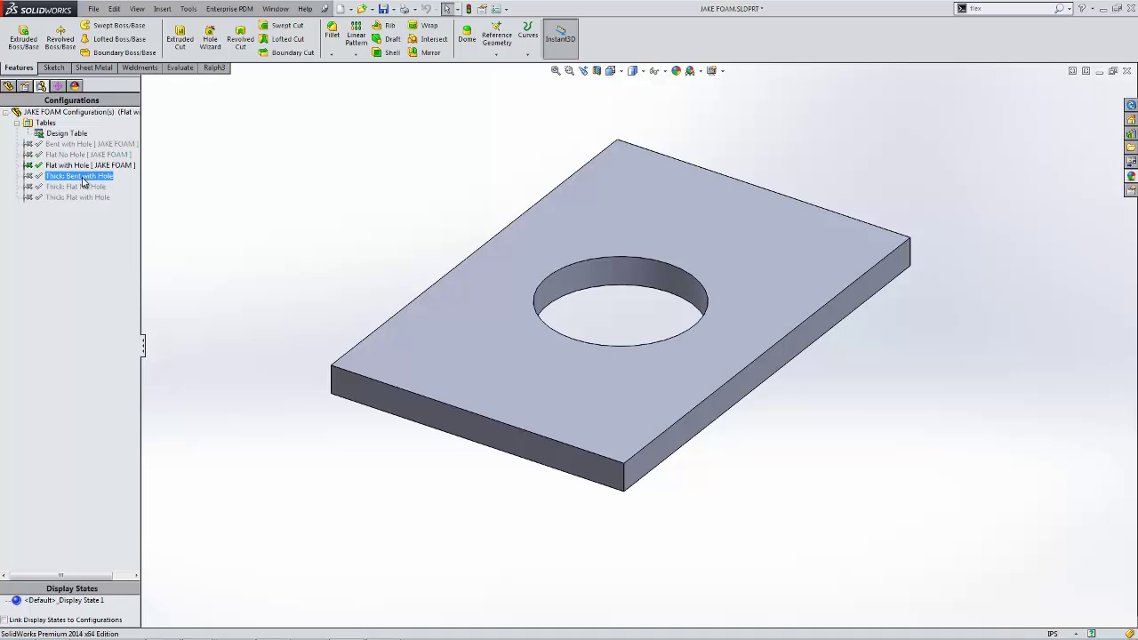
double_click(86, 156)
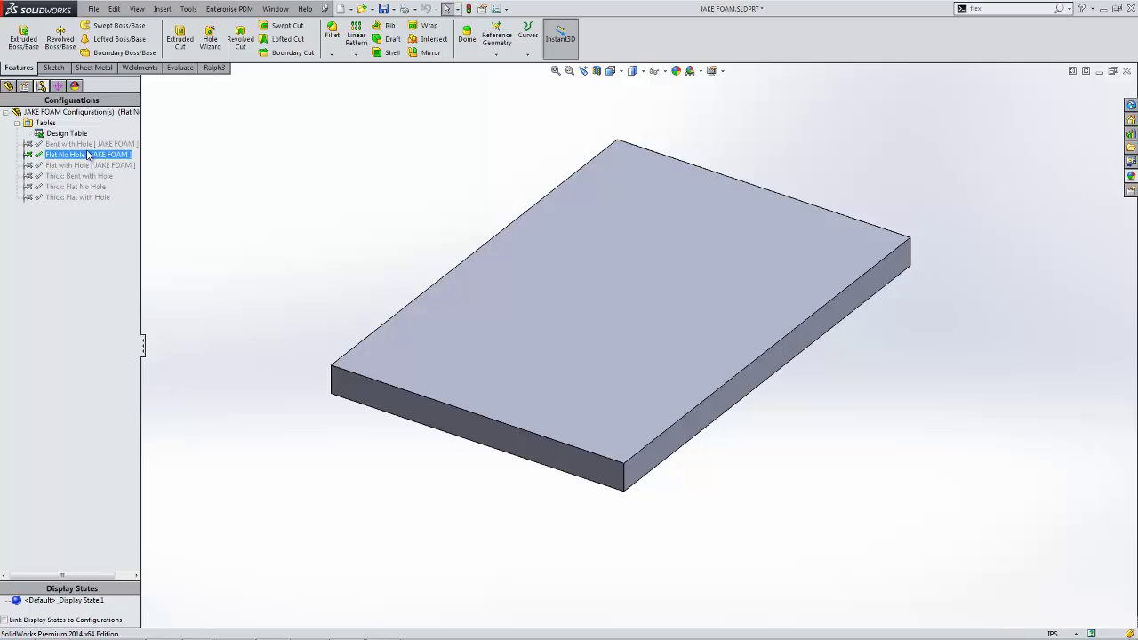
double_click(89, 144)
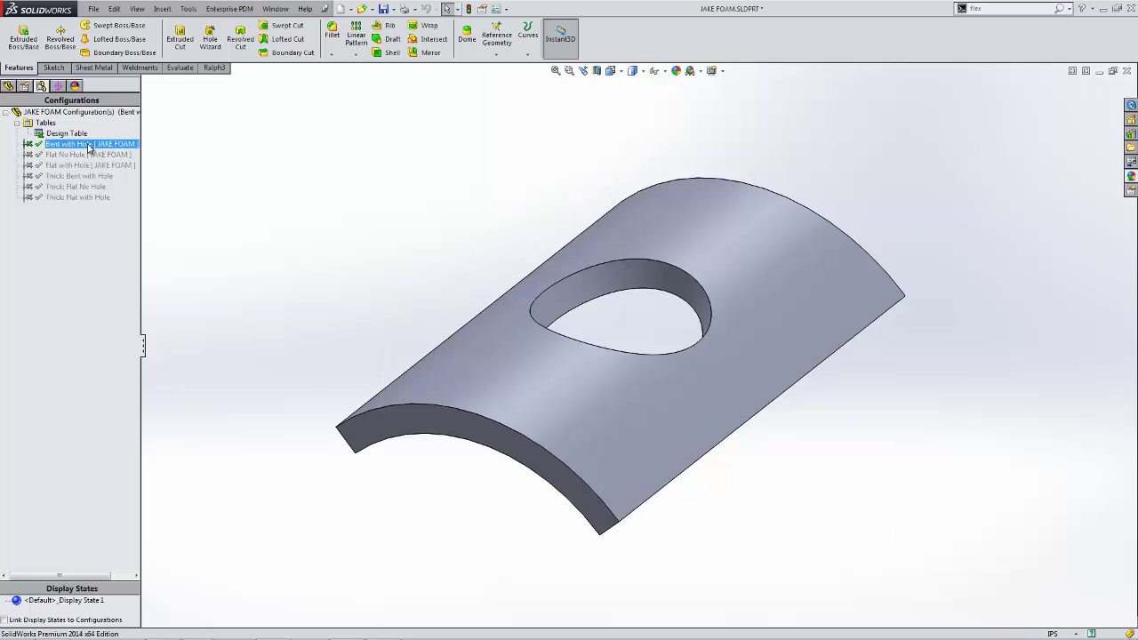
Step: Compare the Flat with Hole configuration with the thick versions, activating Thick: Flat with Hole, Thick: Flat No Hole and finally Thick: Bent with Hole
left_click(89, 176)
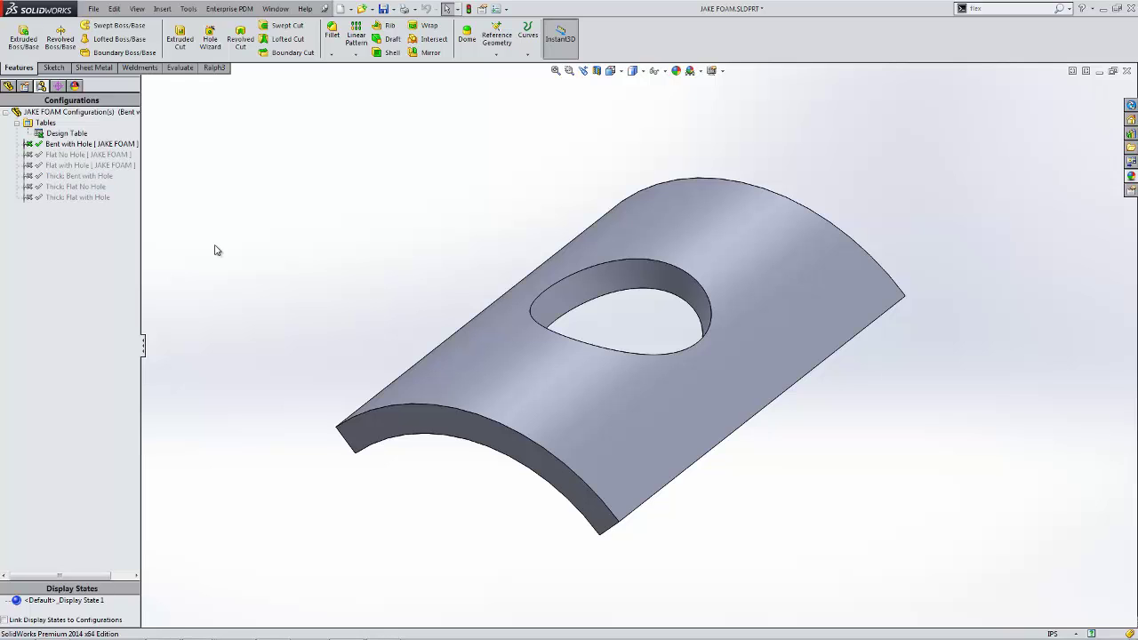
left_click(84, 155)
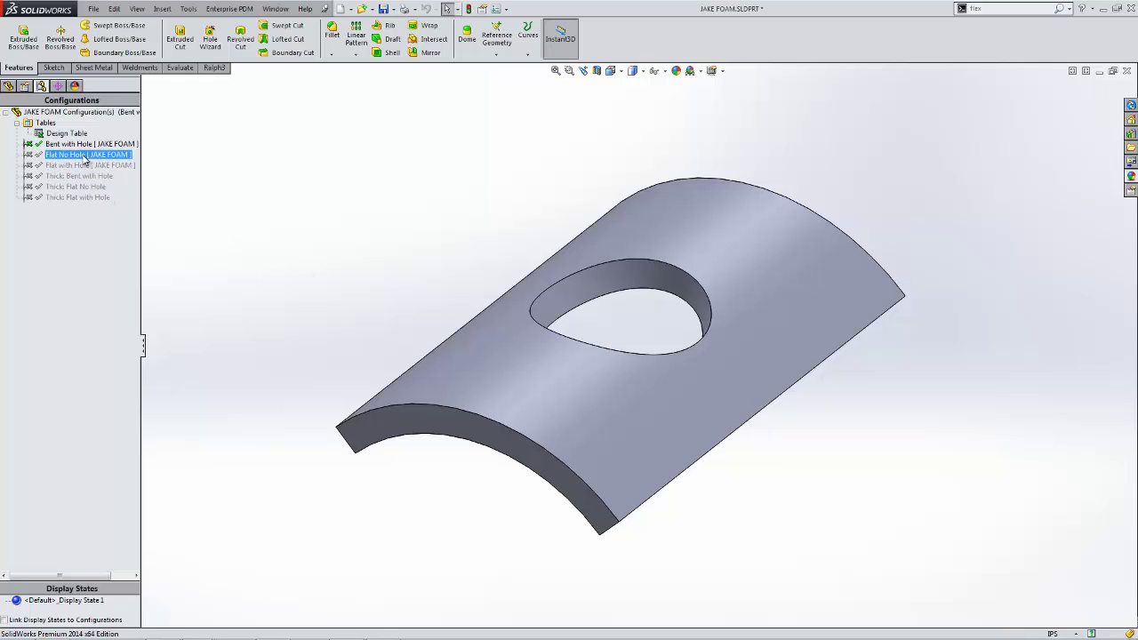
left_click(74, 166)
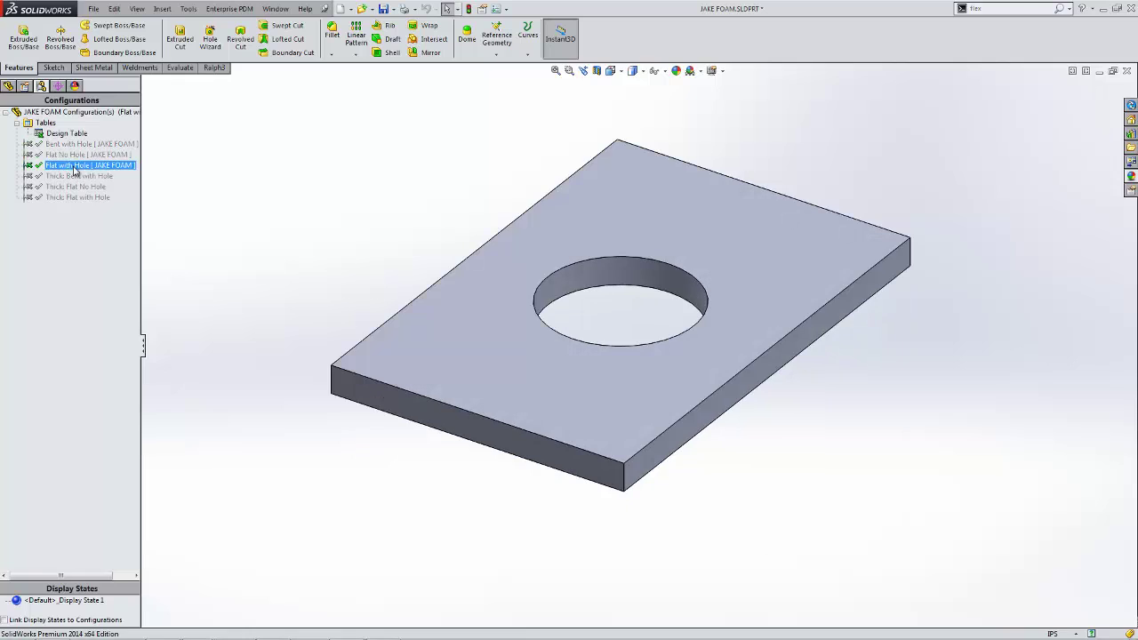
left_click(77, 176)
left_click(79, 187)
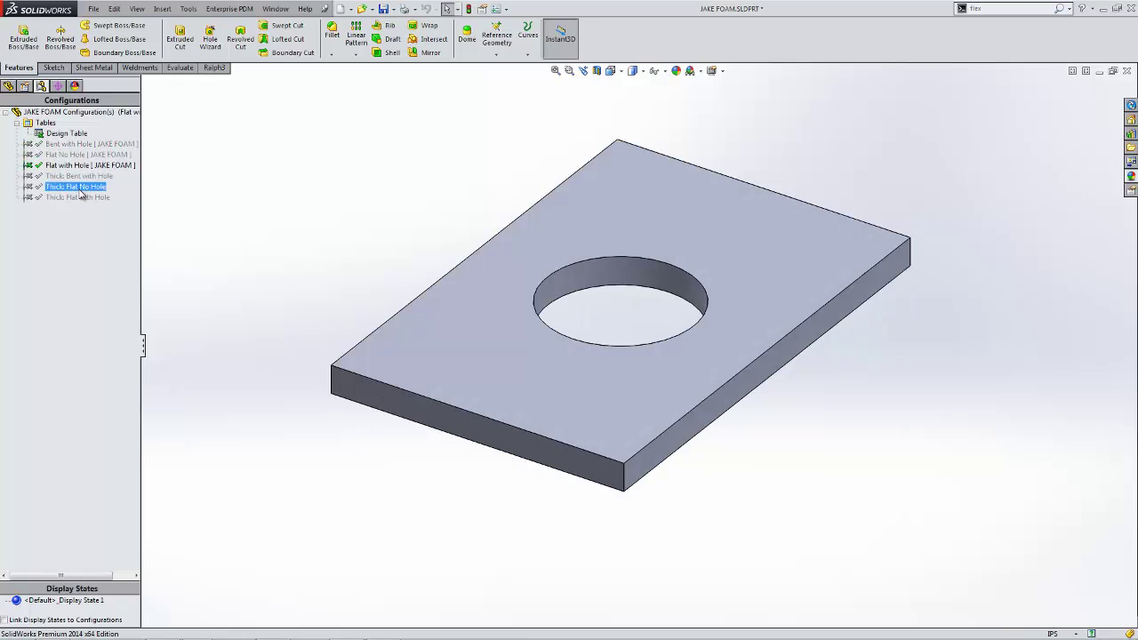
double_click(81, 197)
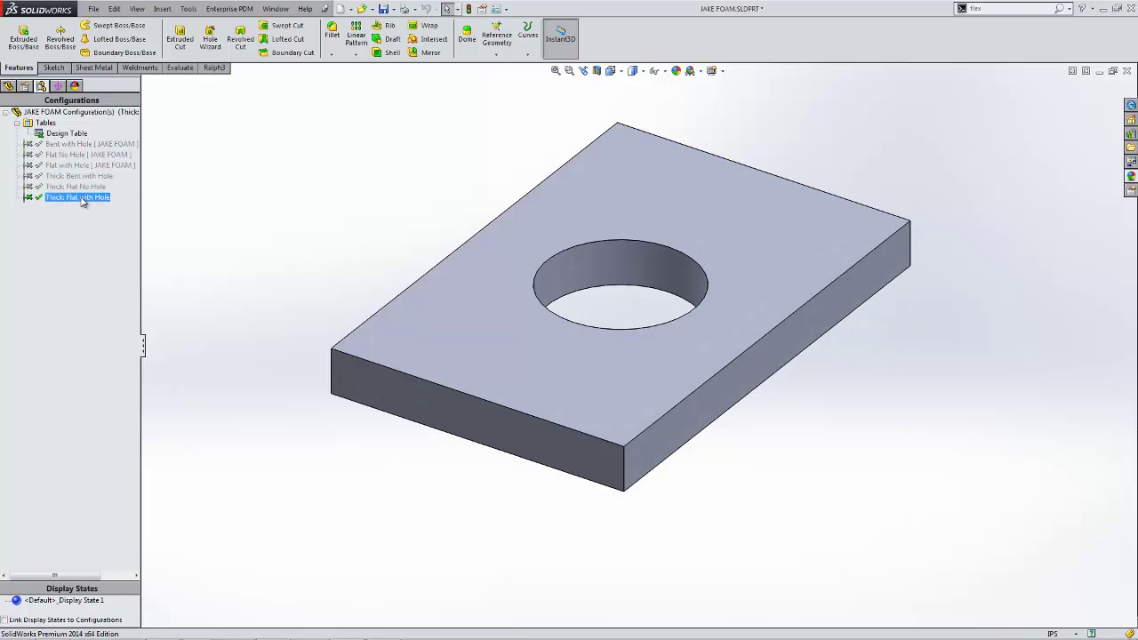
double_click(82, 165)
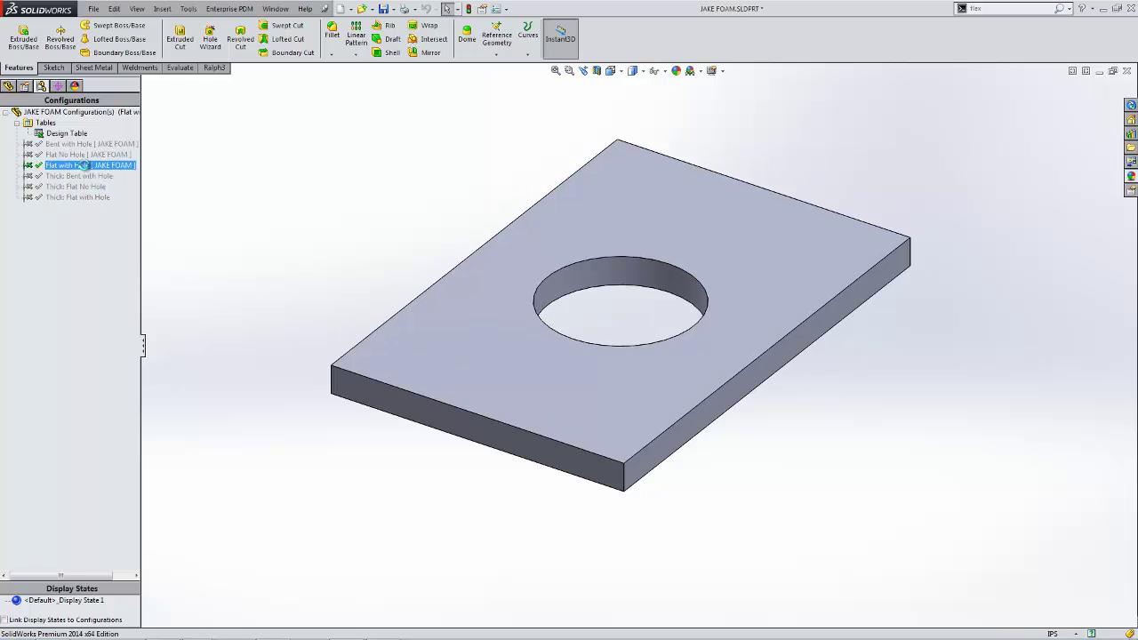
left_click(86, 187)
double_click(86, 187)
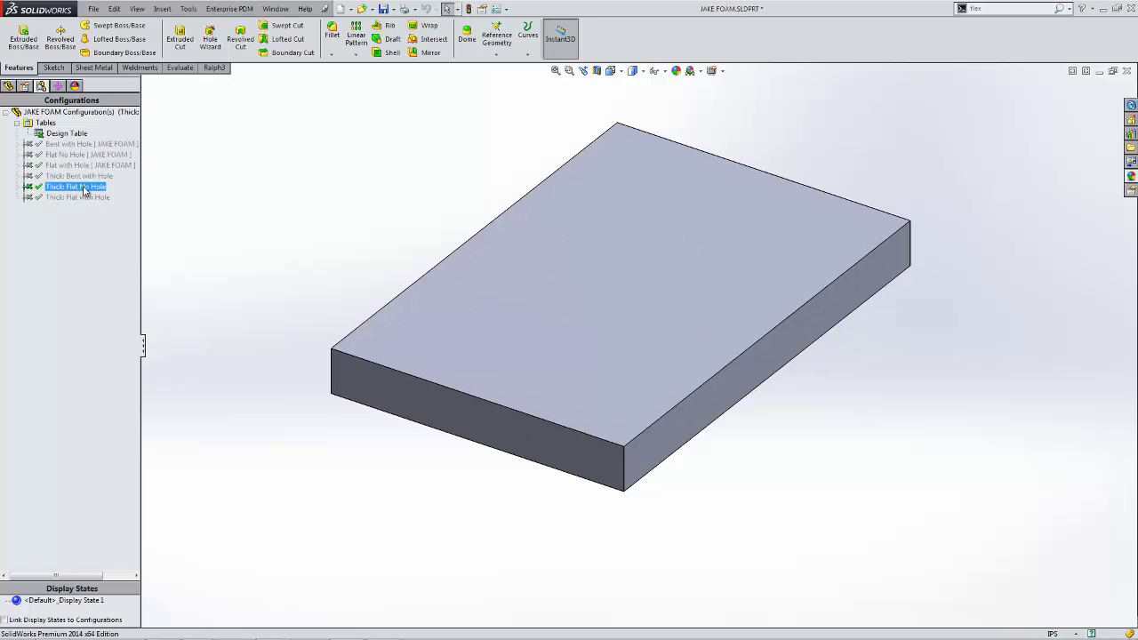
left_click(87, 177)
double_click(86, 178)
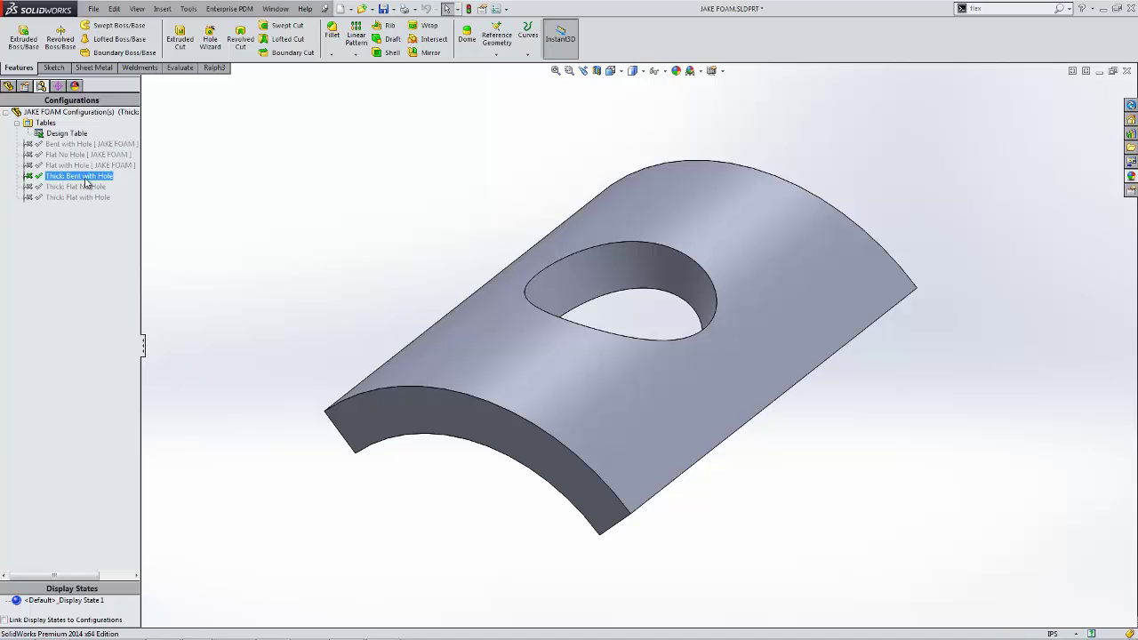
Step: Review the design table's settings and its table of configuration parameters, and close it without changes
left_click(79, 134)
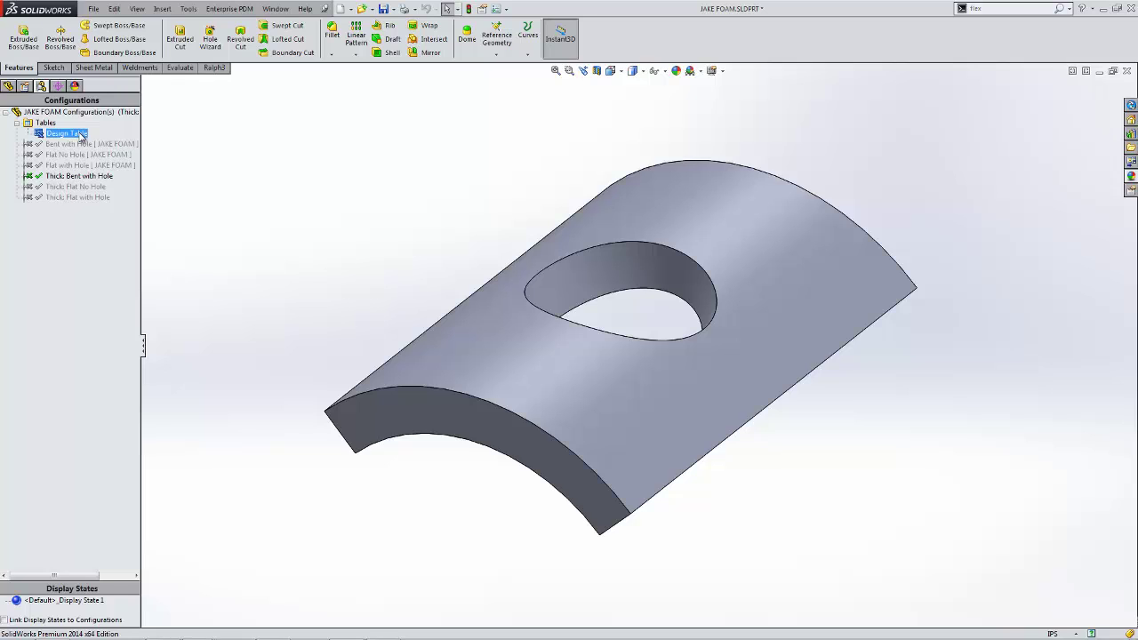
right_click(81, 135)
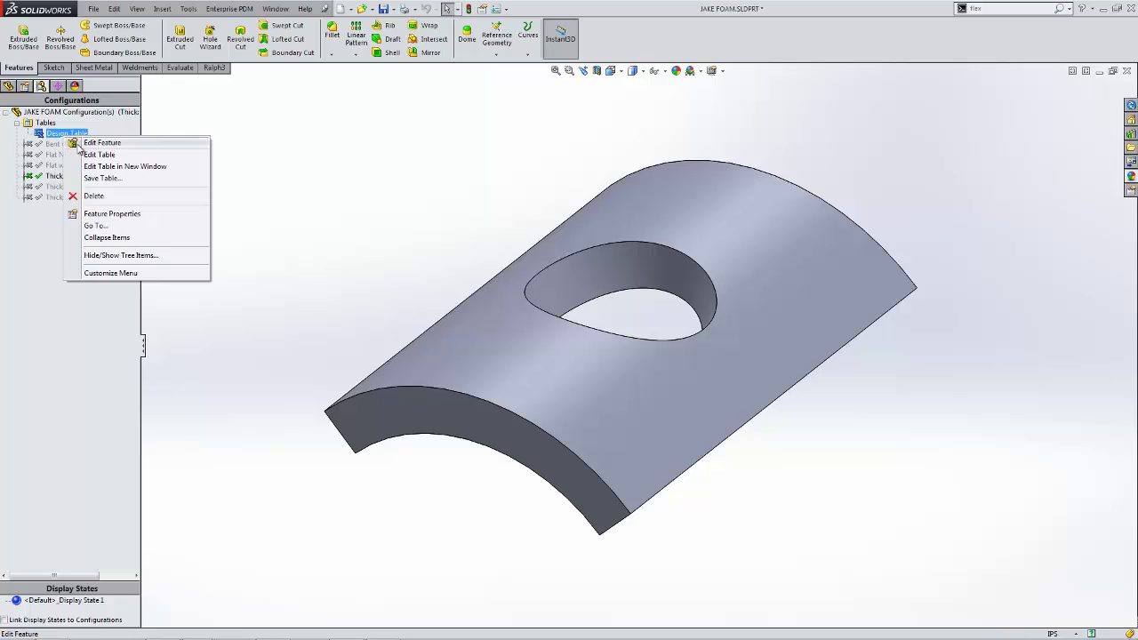
left_click(101, 141)
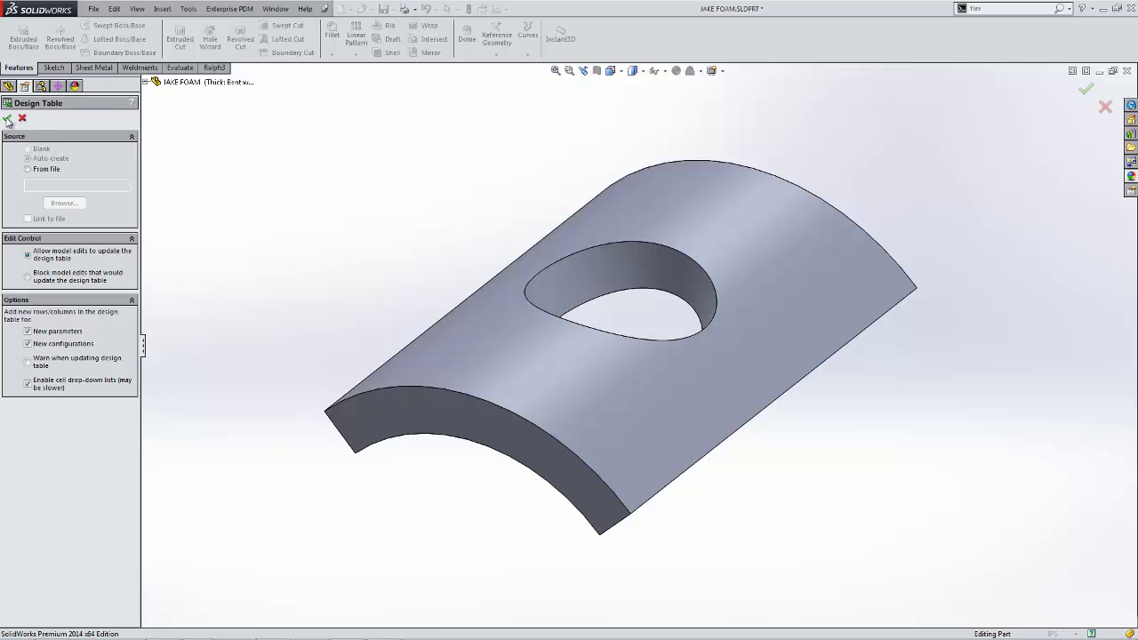
left_click(7, 117)
right_click(59, 135)
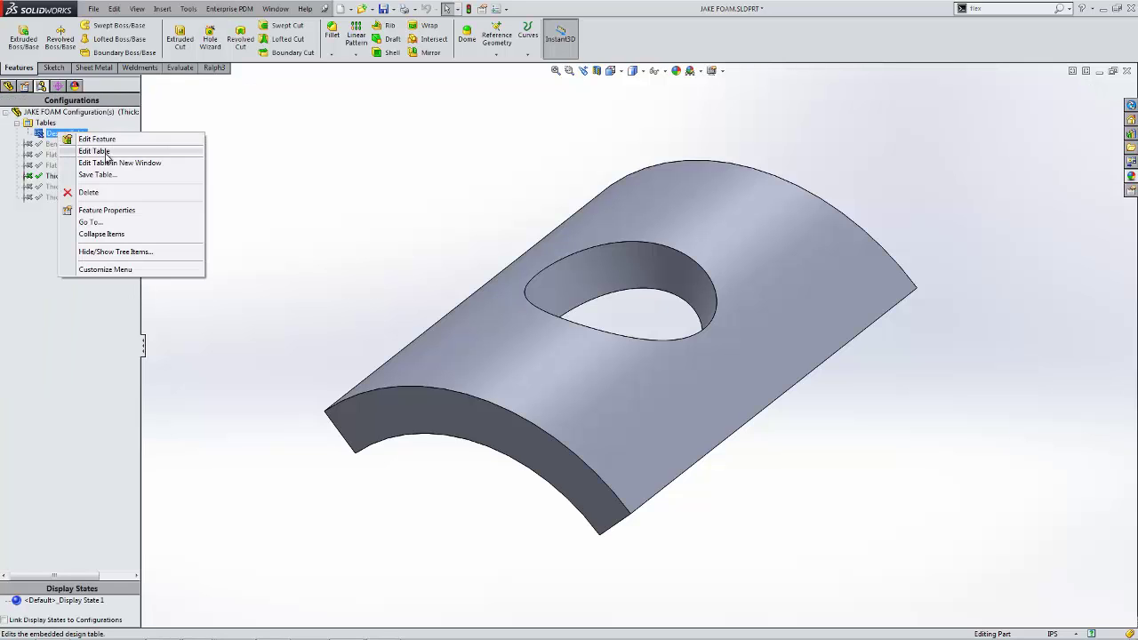
left_click(103, 153)
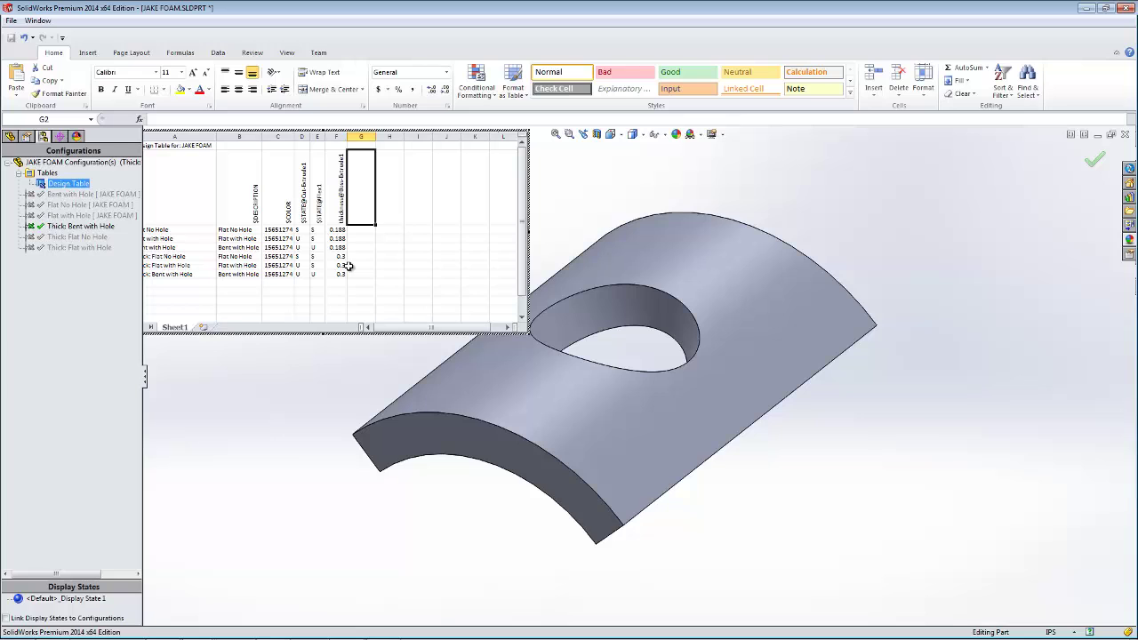
left_click(499, 256)
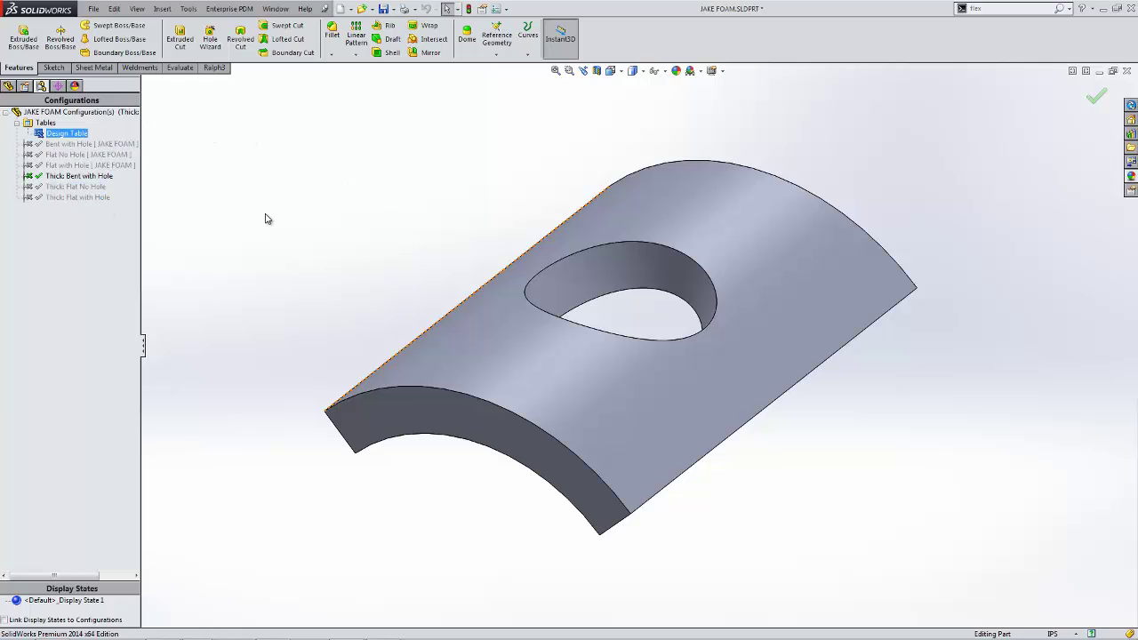
mouse_move(350, 261)
middle_mouse_down()
mouse_move(538, 241)
mouse_move(386, 246)
mouse_move(351, 269)
middle_mouse_up()
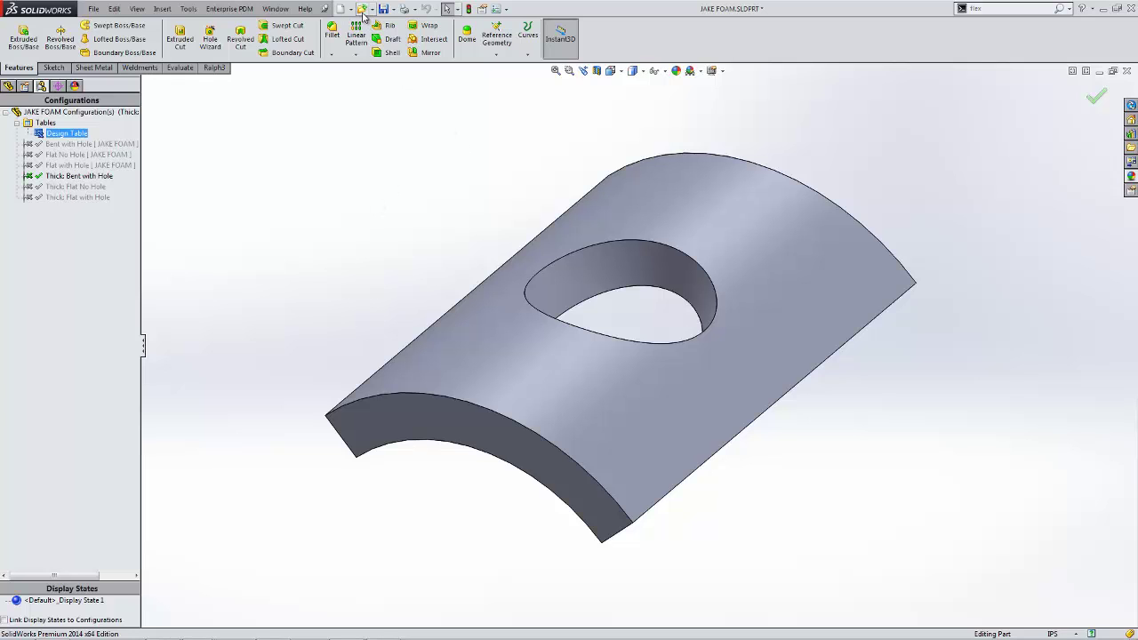
Step: Open the Pro/E file 015617_foam-pad.prt.779 with complete model analysis, import it as features, and close the translation report
left_click(362, 9)
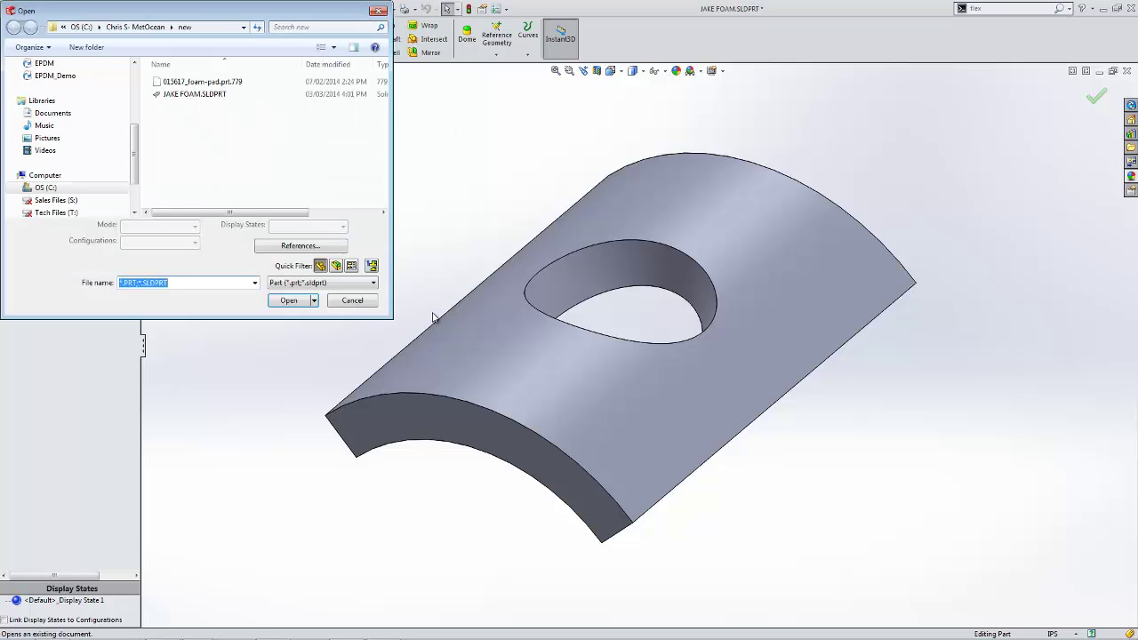
left_click_drag(391, 317, 923, 538)
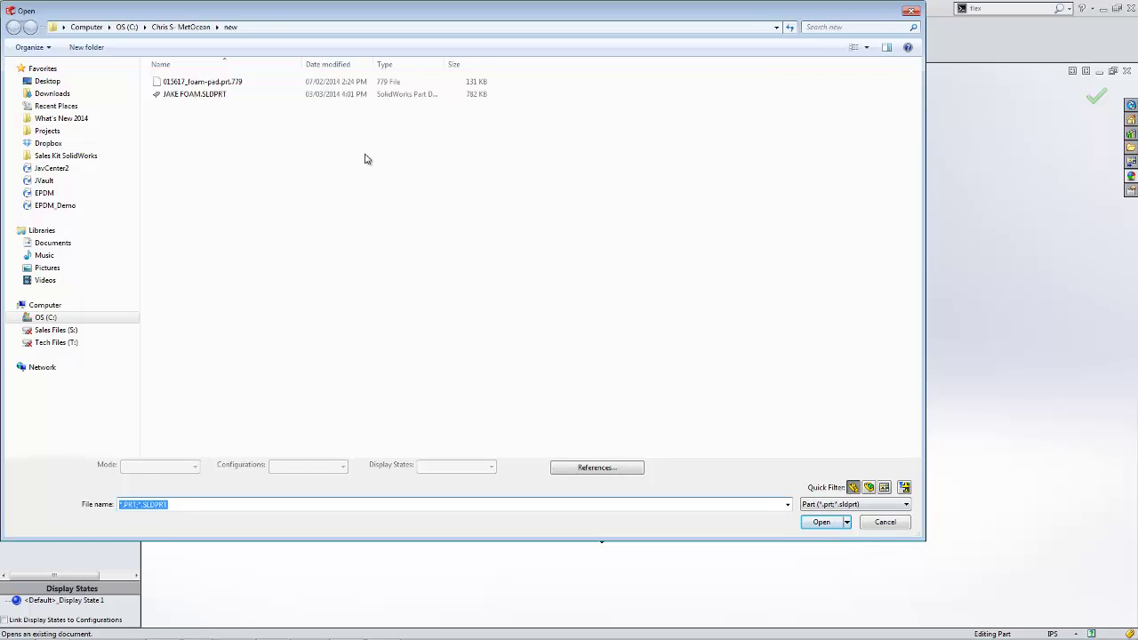
left_click(223, 82)
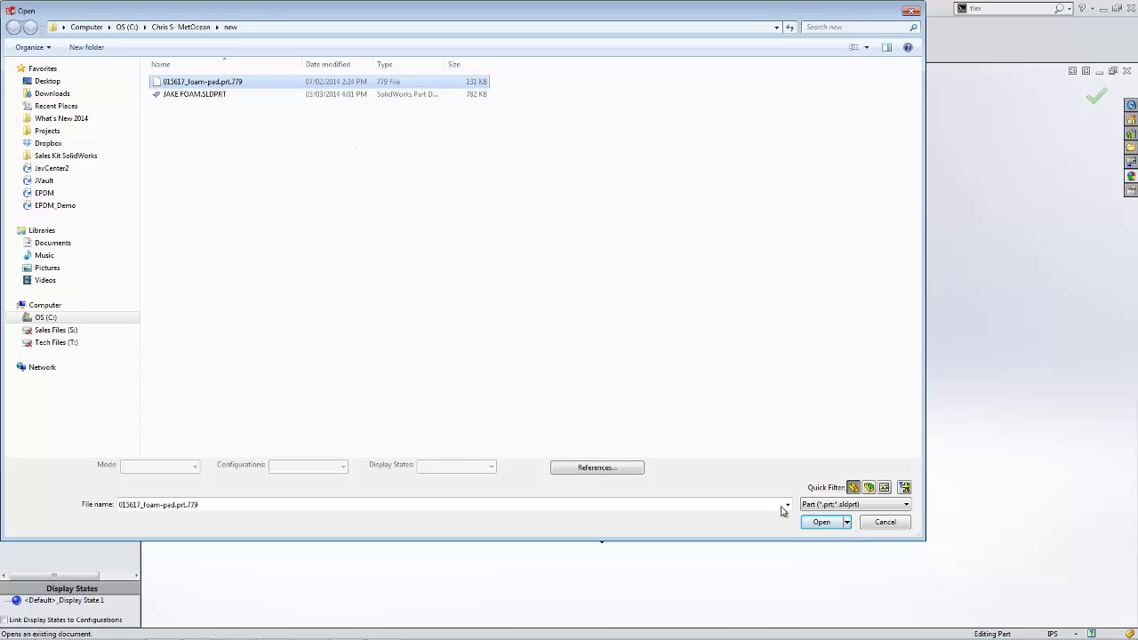
left_click(821, 522)
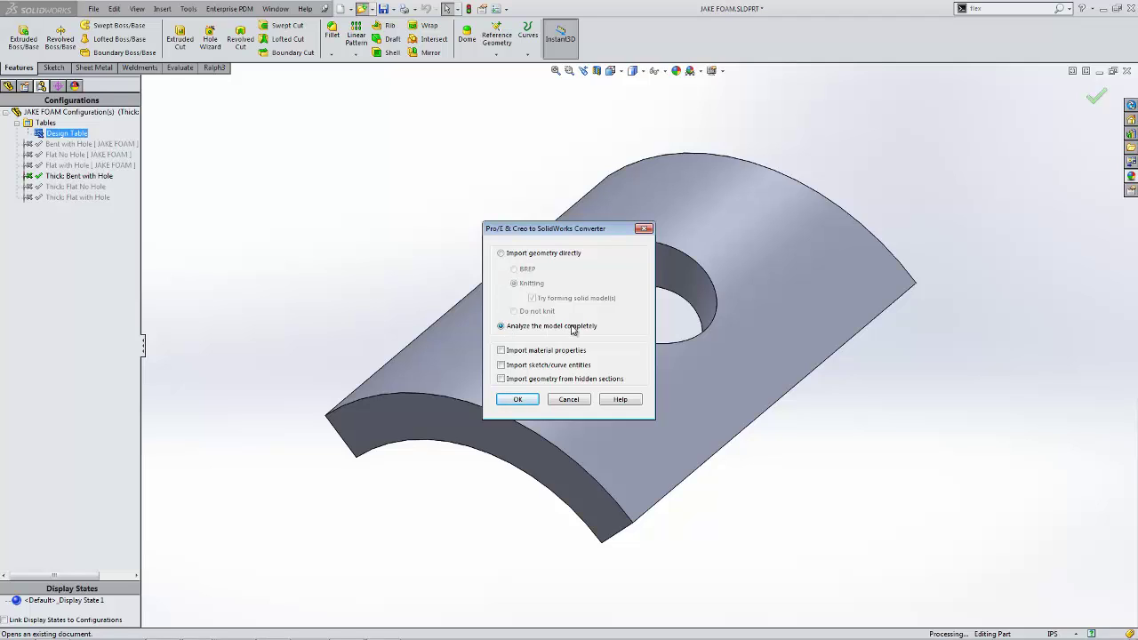
left_click(518, 400)
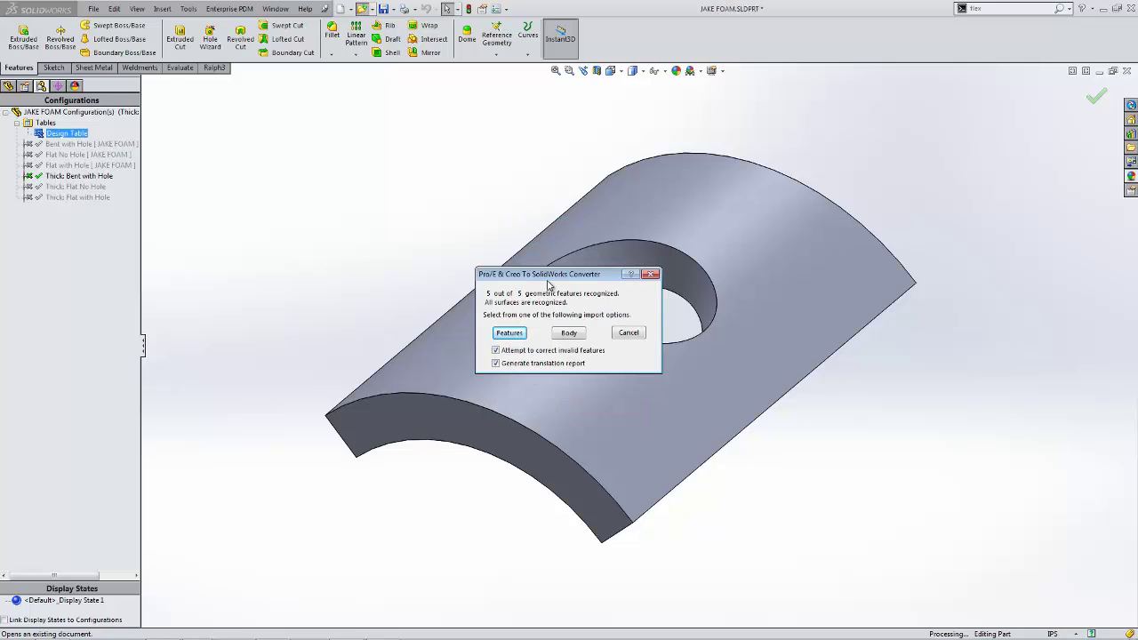
left_click(521, 334)
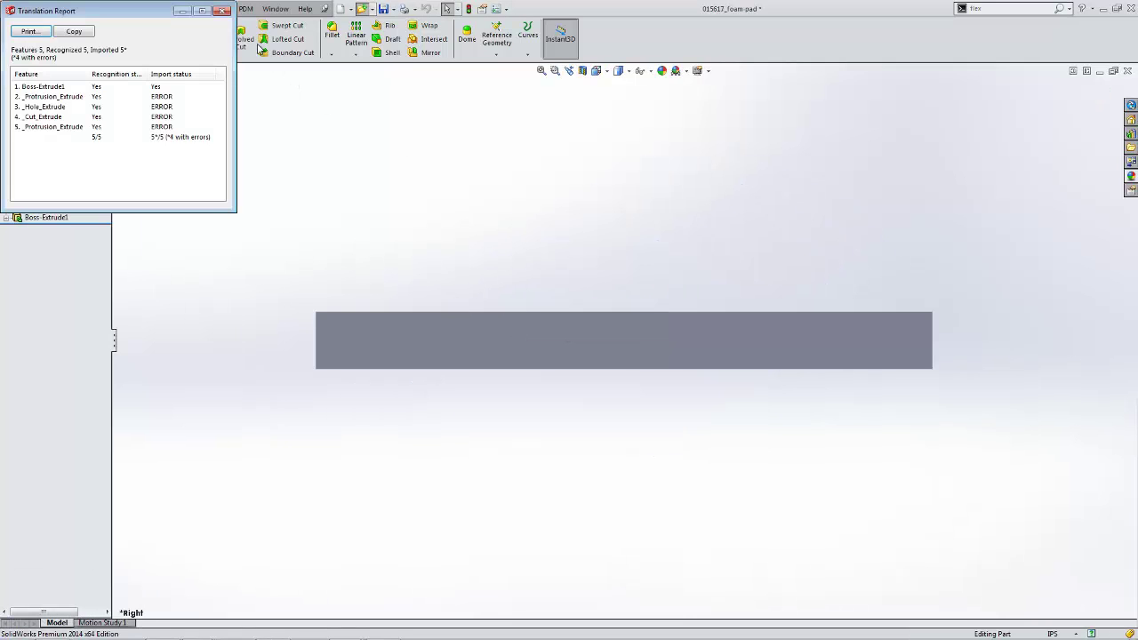
left_click(223, 10)
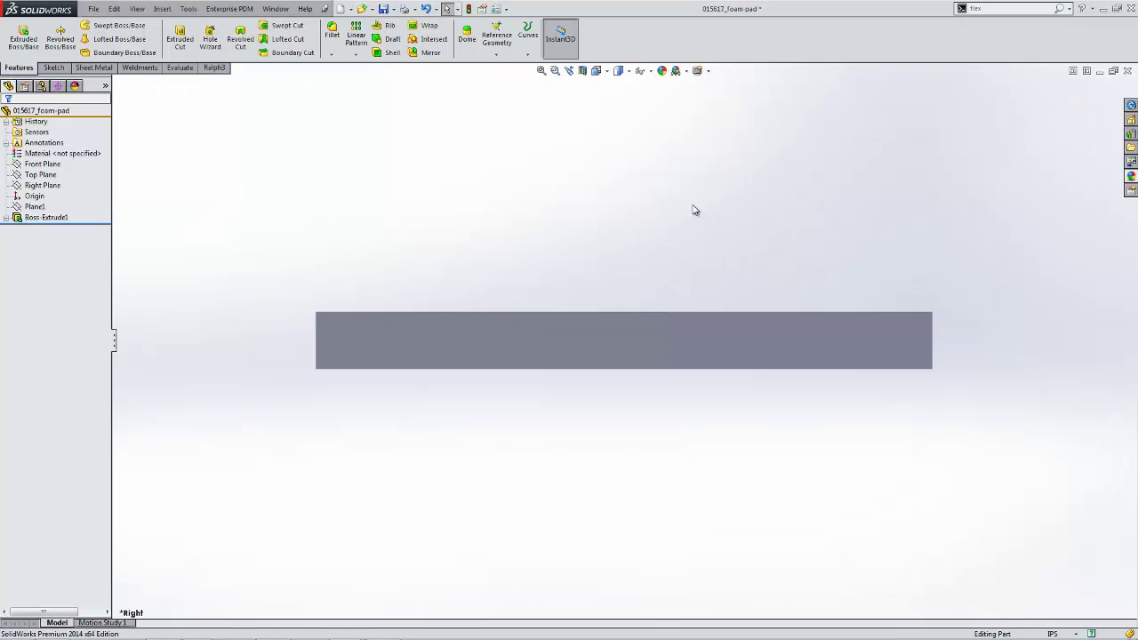
Step: Display the imported foam pad shaded with edges and orient it to show its top and sides
key("ctrl+7")
left_click(619, 78)
left_click(625, 90)
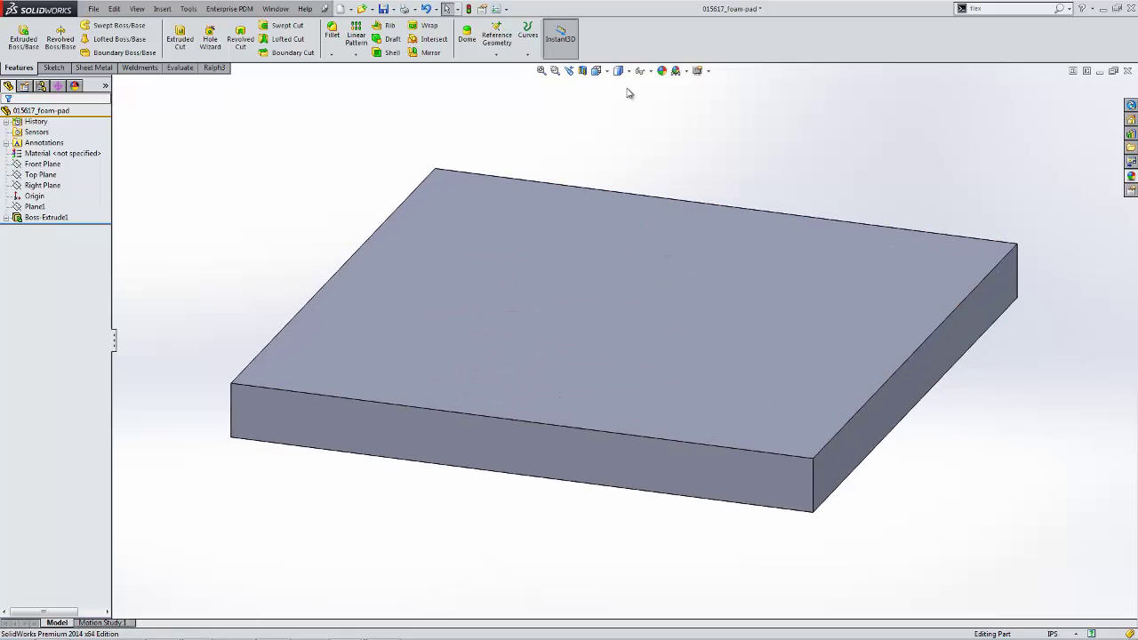
mouse_move(588, 277)
middle_mouse_down()
mouse_move(641, 269)
mouse_move(621, 324)
middle_mouse_up()
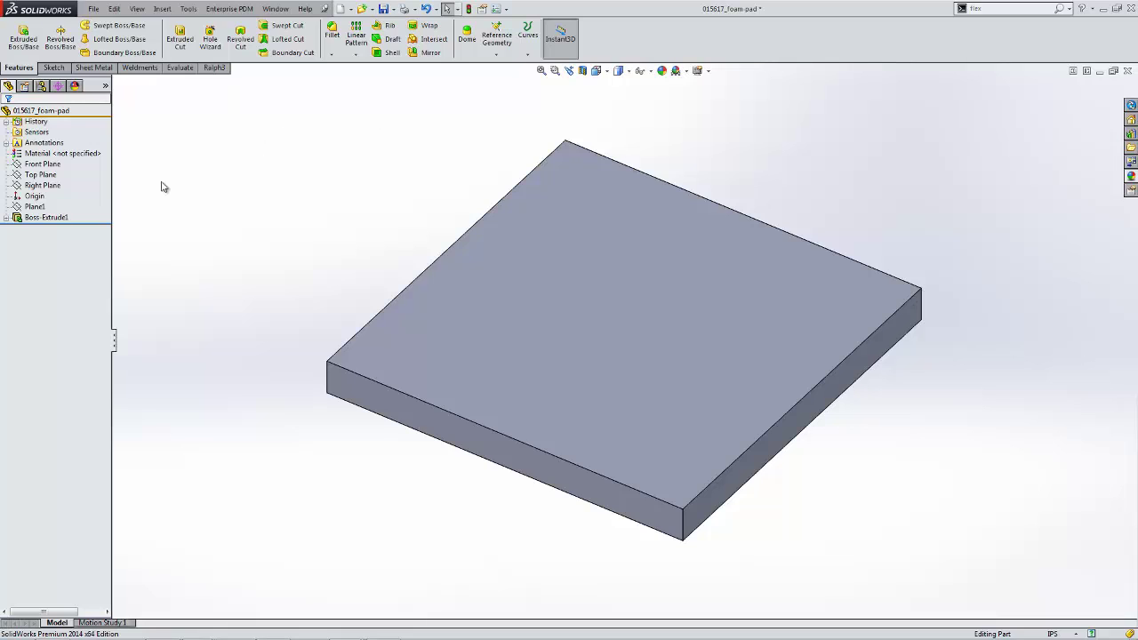
Step: Open the base extrusion's sketch for editing, view it face-on and check the relations of its centerline and corner point
left_click(46, 217)
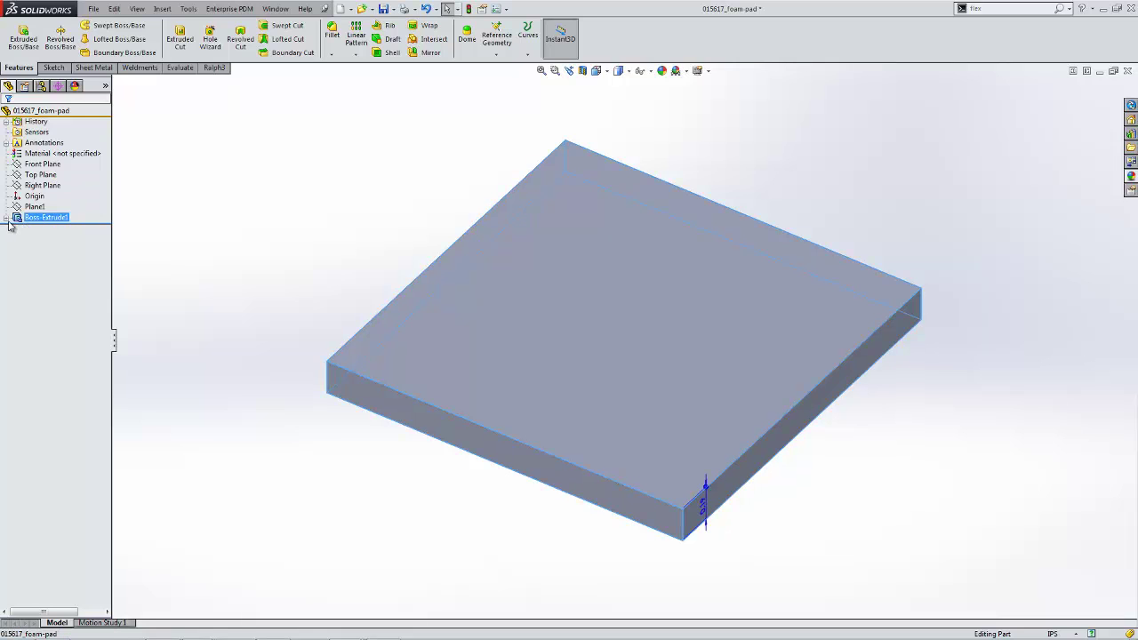
left_click(7, 218)
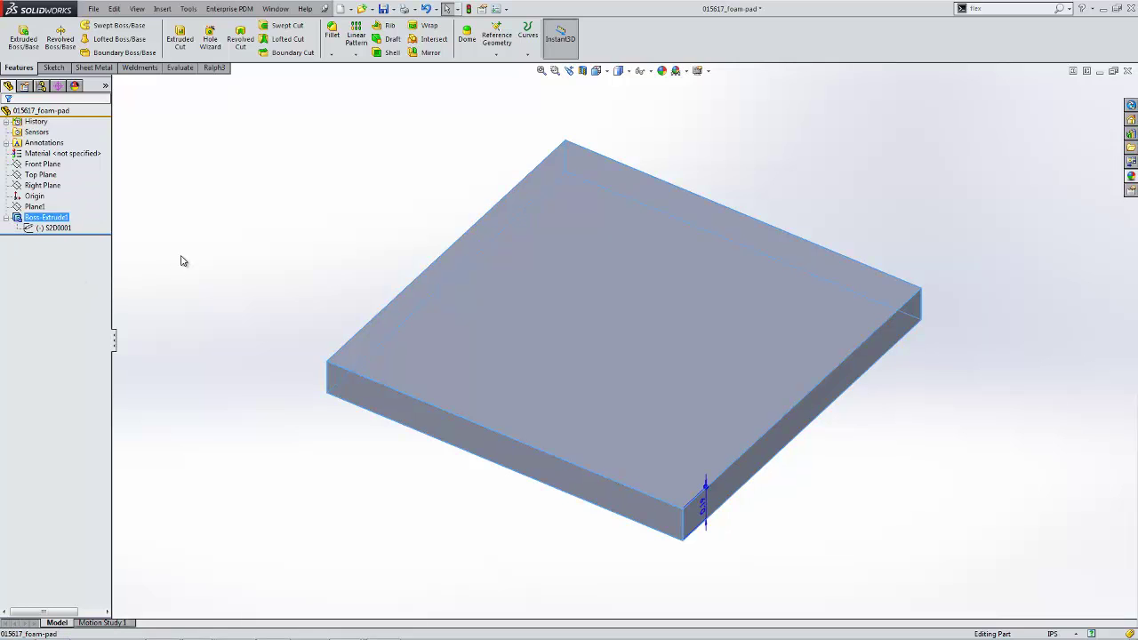
left_click(58, 229)
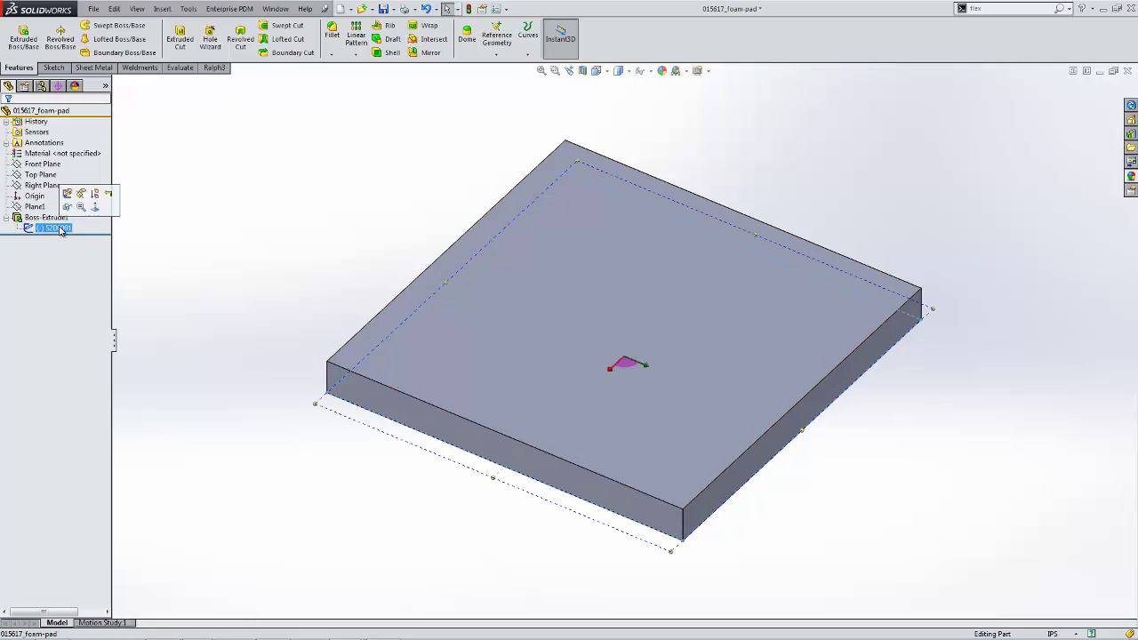
left_click(46, 217)
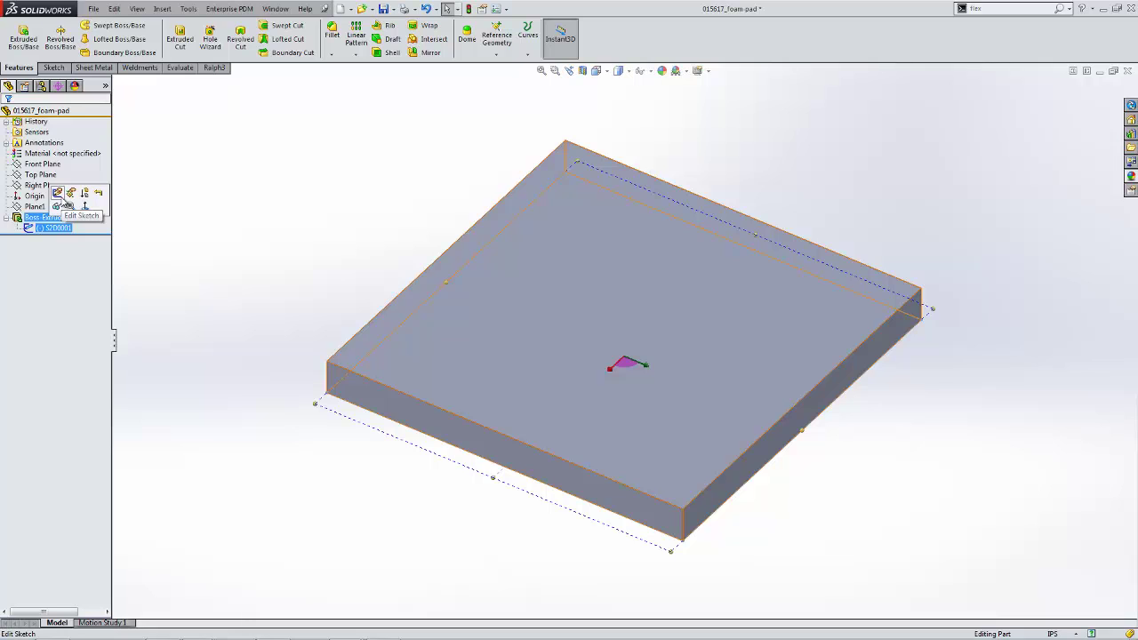
left_click(58, 194)
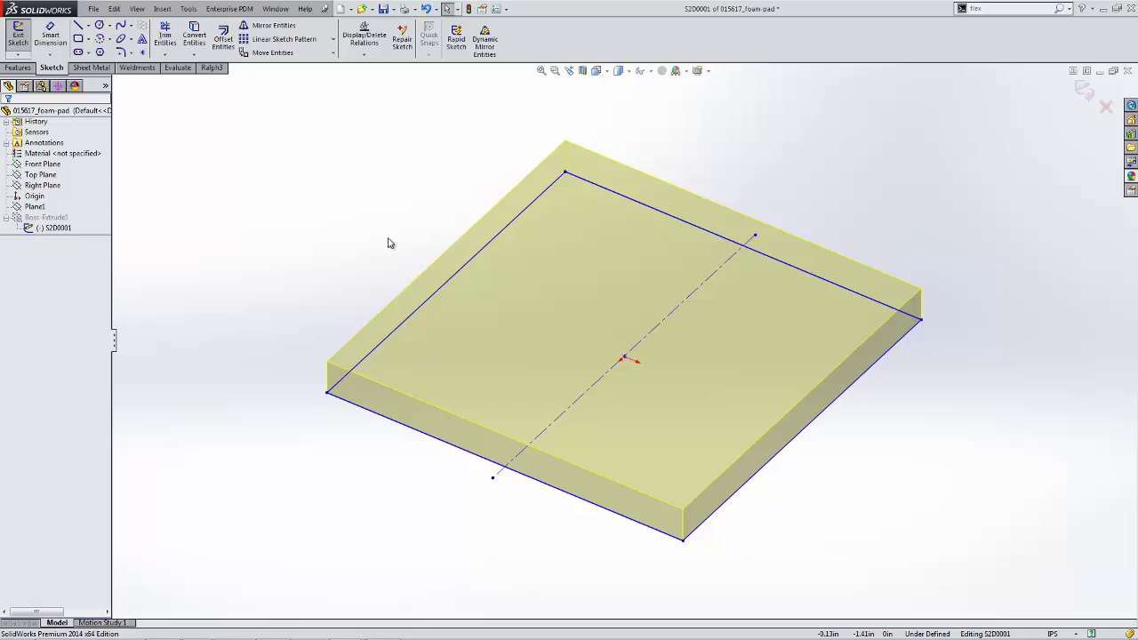
key("ctrl+8")
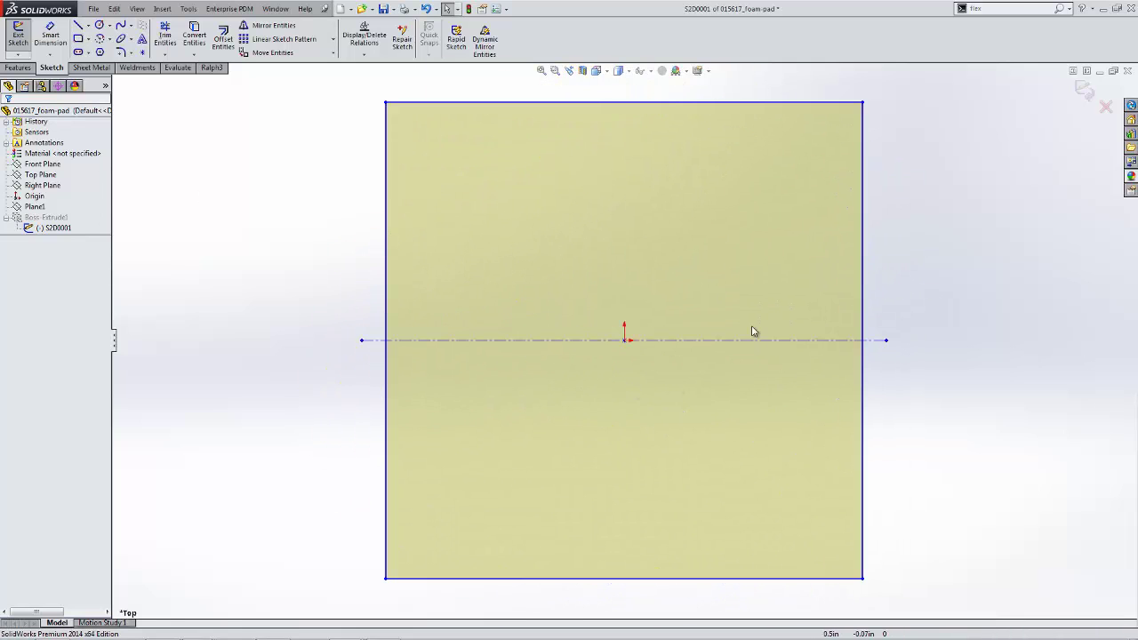
left_click(518, 343)
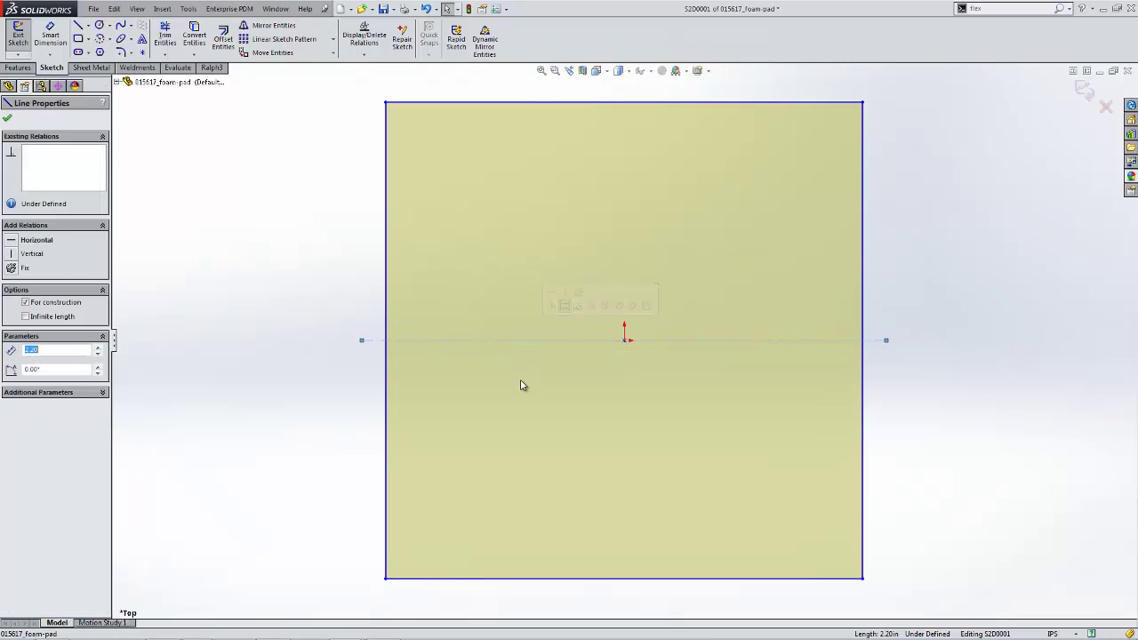
left_click(522, 385)
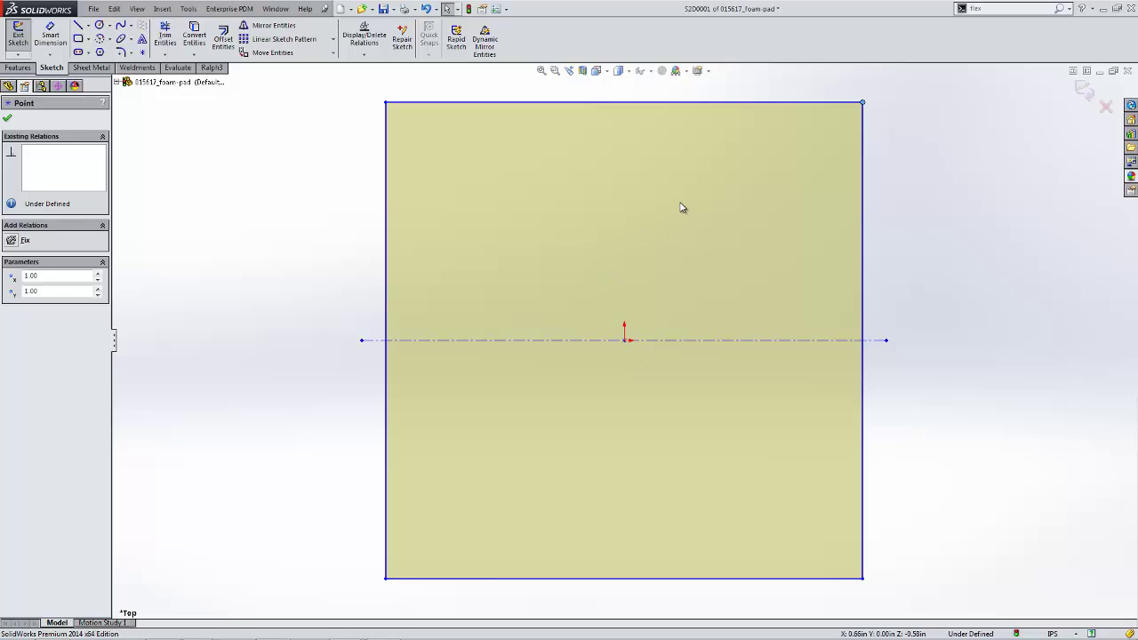
Step: Sketch a vertical construction line from the origin to the midpoint of the square's upper edge
right_click_drag(680, 202, 642, 215)
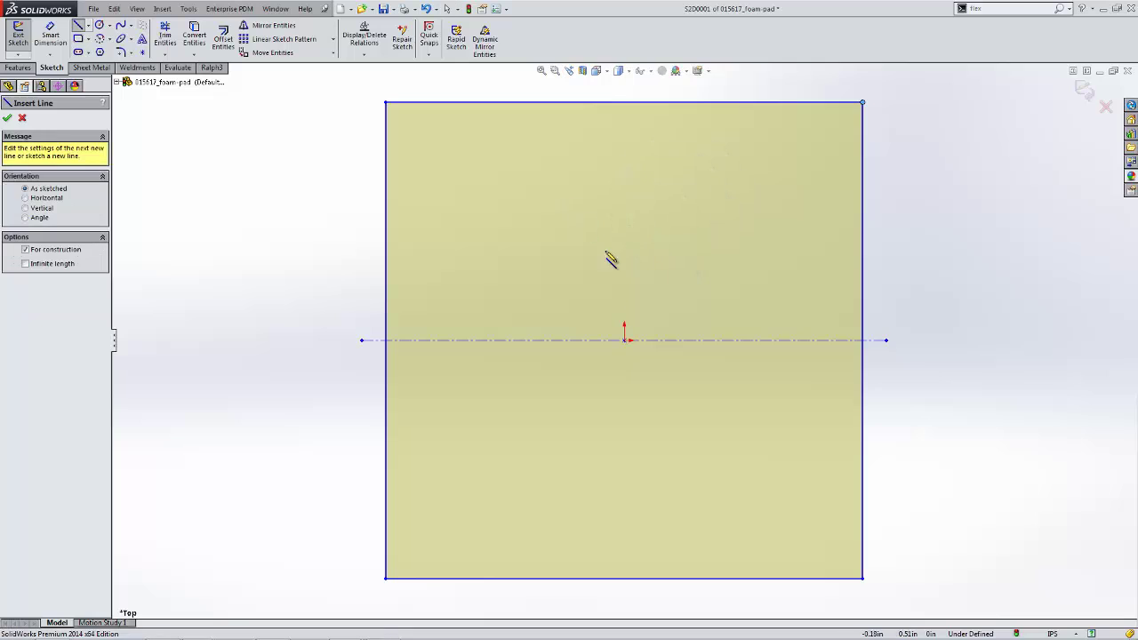
left_click(624, 340)
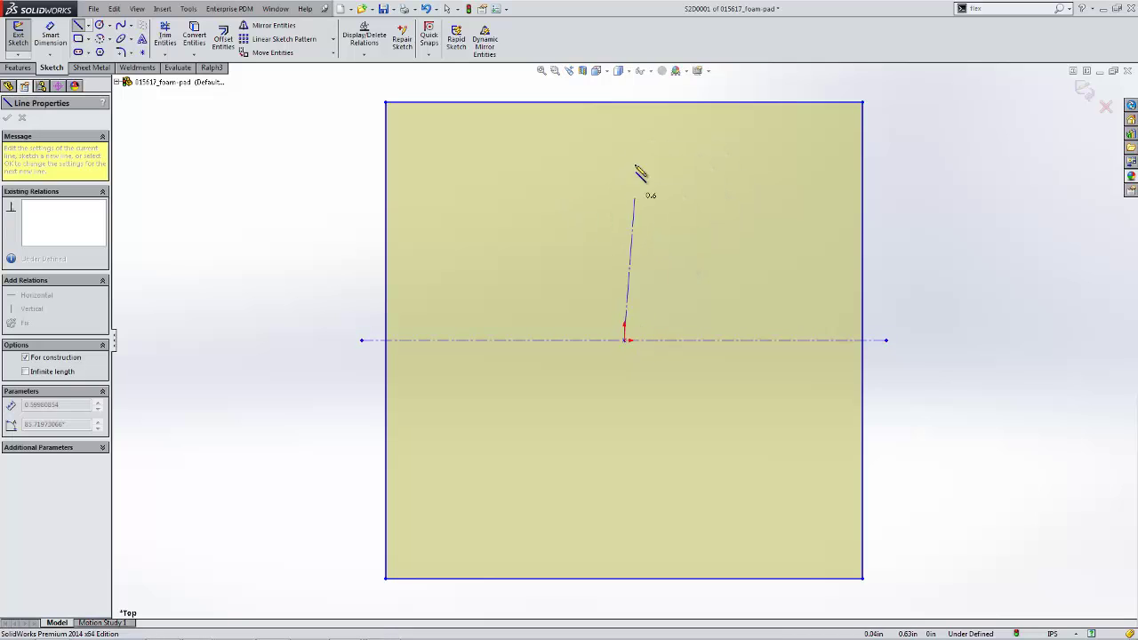
left_click(624, 103)
key("Escape")
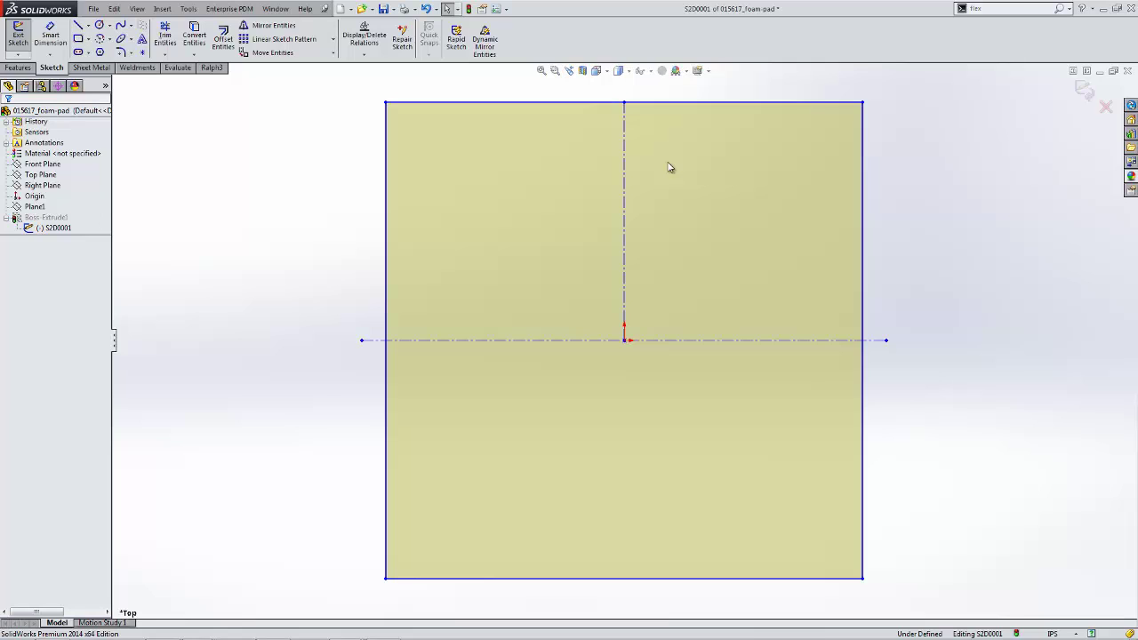
Step: Dimension the square's left edge and name the dimension length
key("z")
right_click_drag(409, 399, 402, 354)
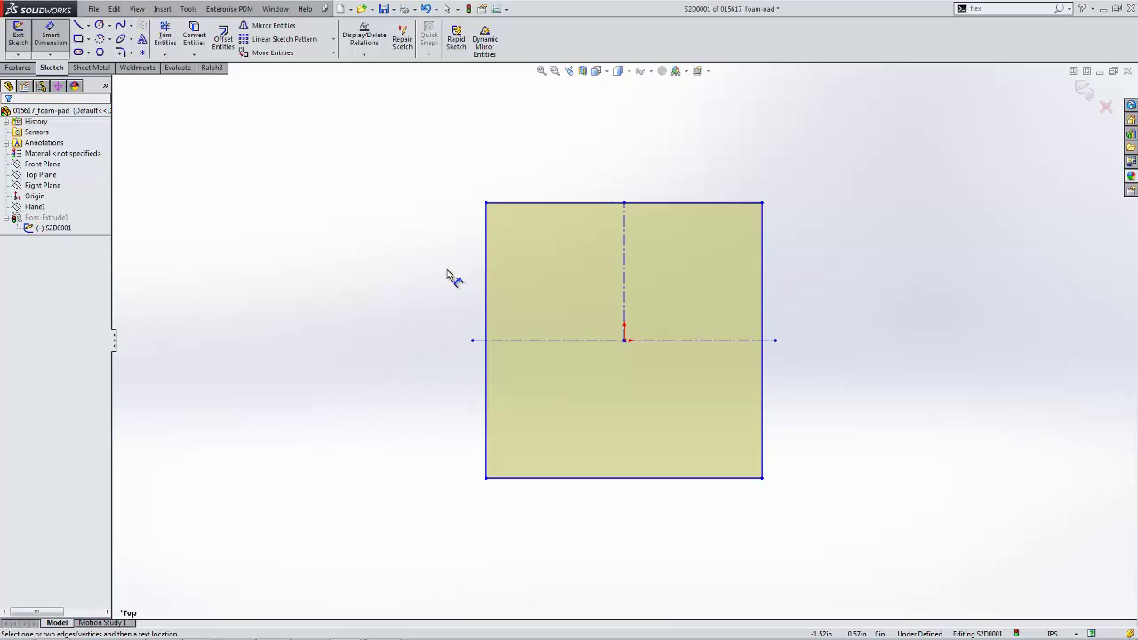
left_click(485, 292)
left_click(362, 334)
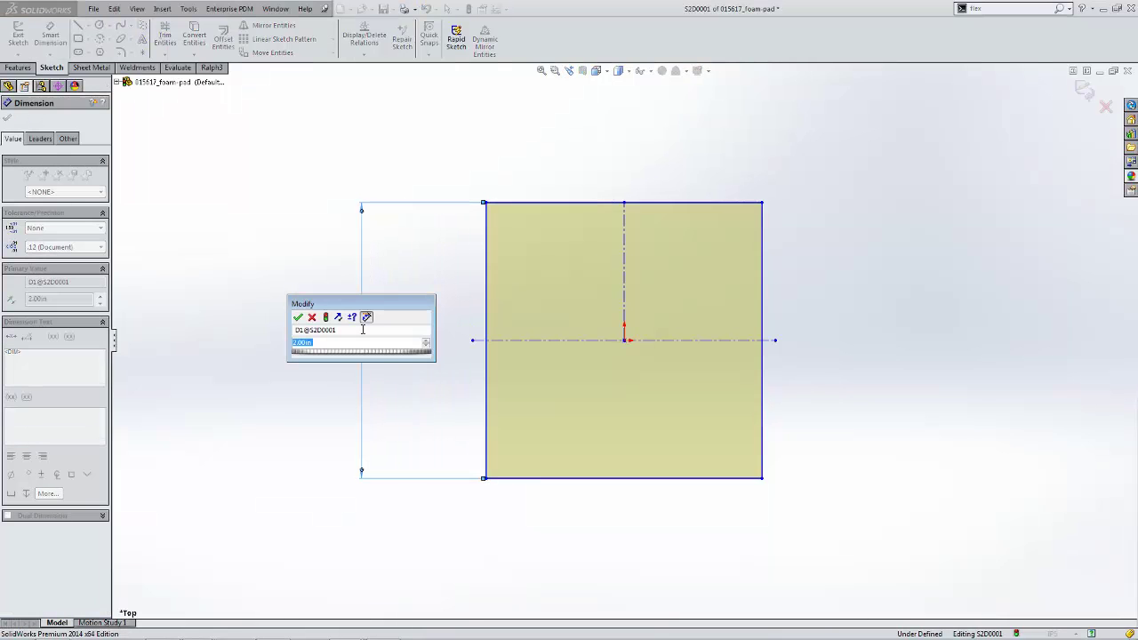
left_click(363, 330)
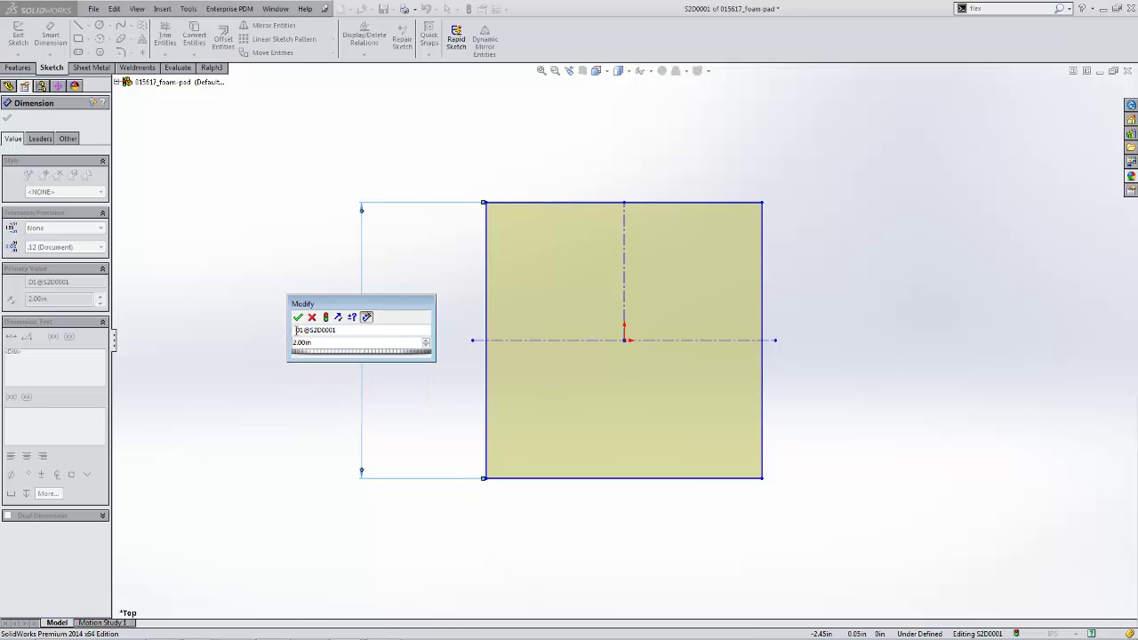
key("ctrl+a")
key("BackSpace")
left_click(297, 316)
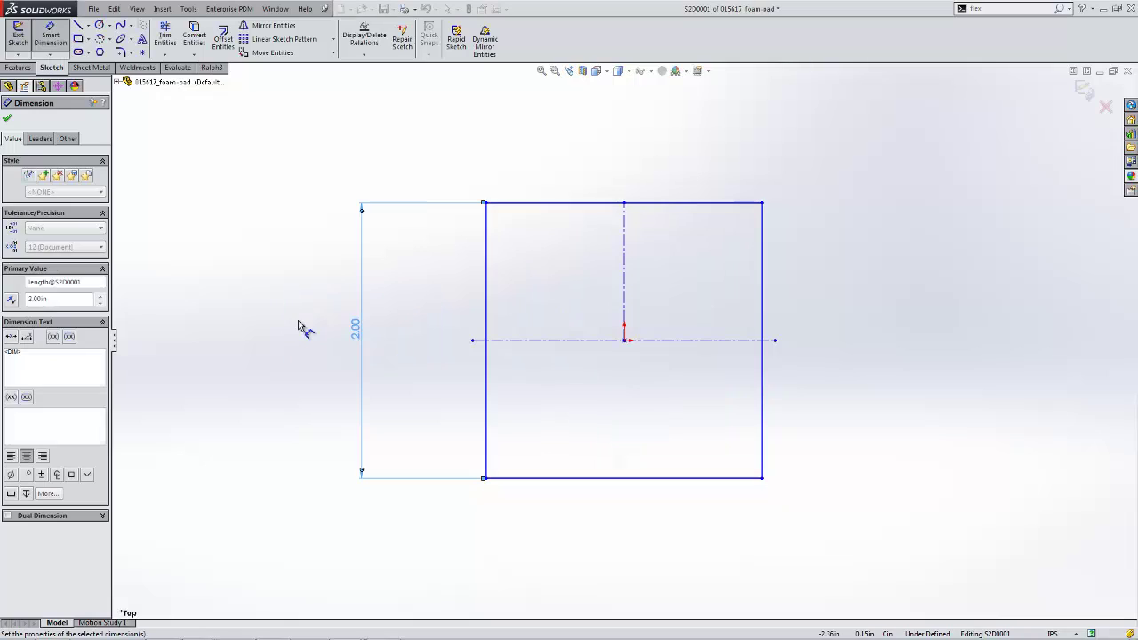
Step: Dimension the square's upper edge and name the dimension width
left_click(641, 209)
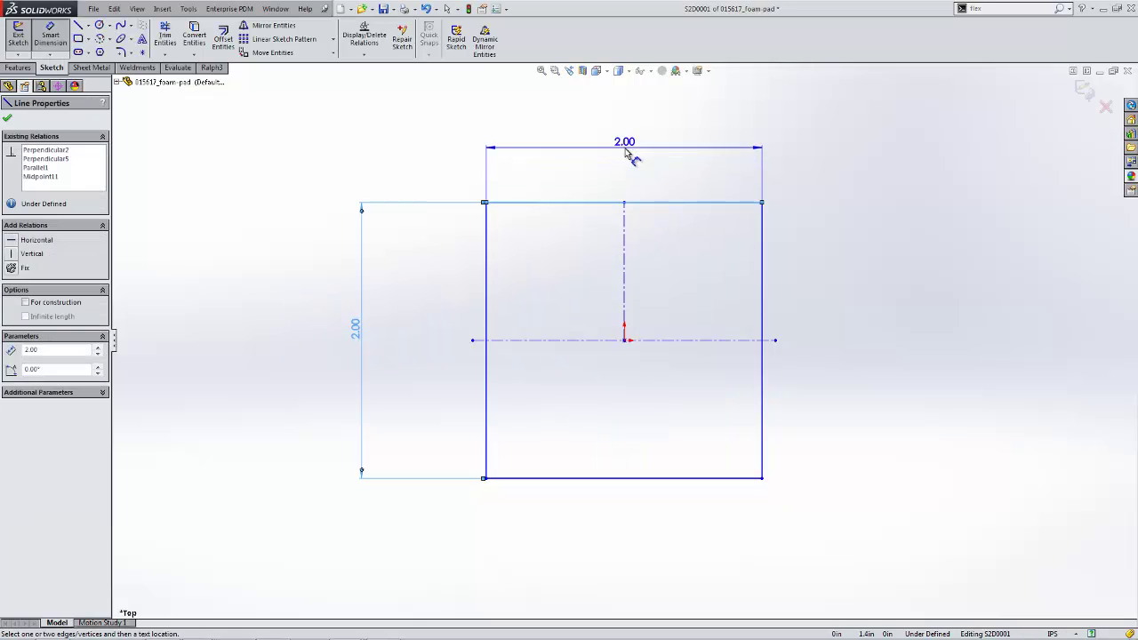
left_click(627, 151)
left_click(625, 148)
key("ctrl+a")
key("BackSpace")
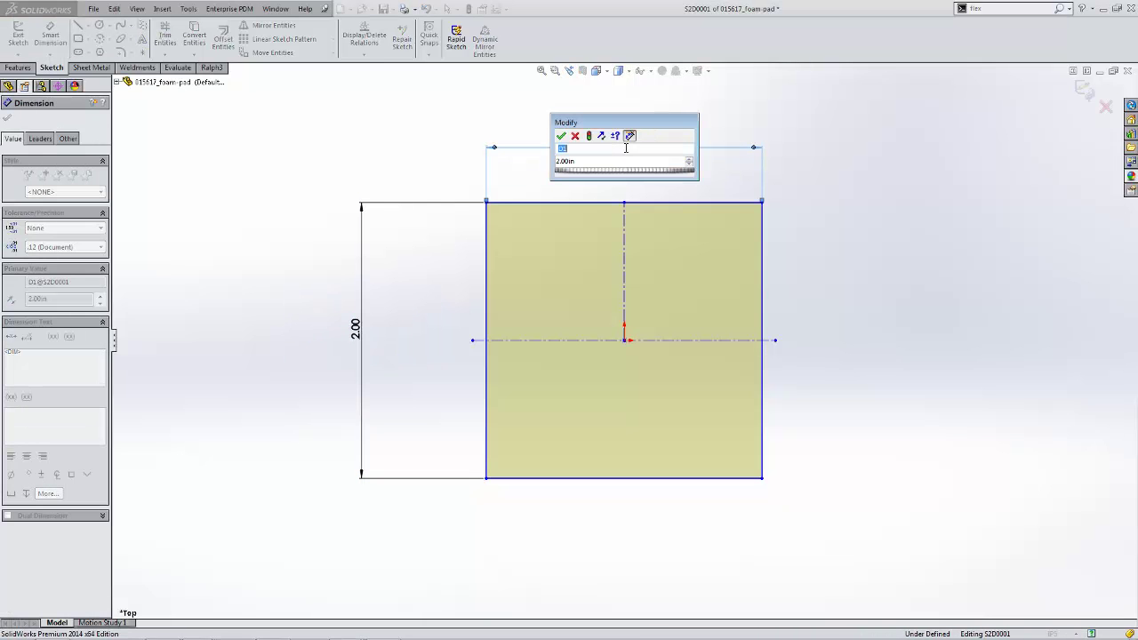
type("width")
left_click(561, 135)
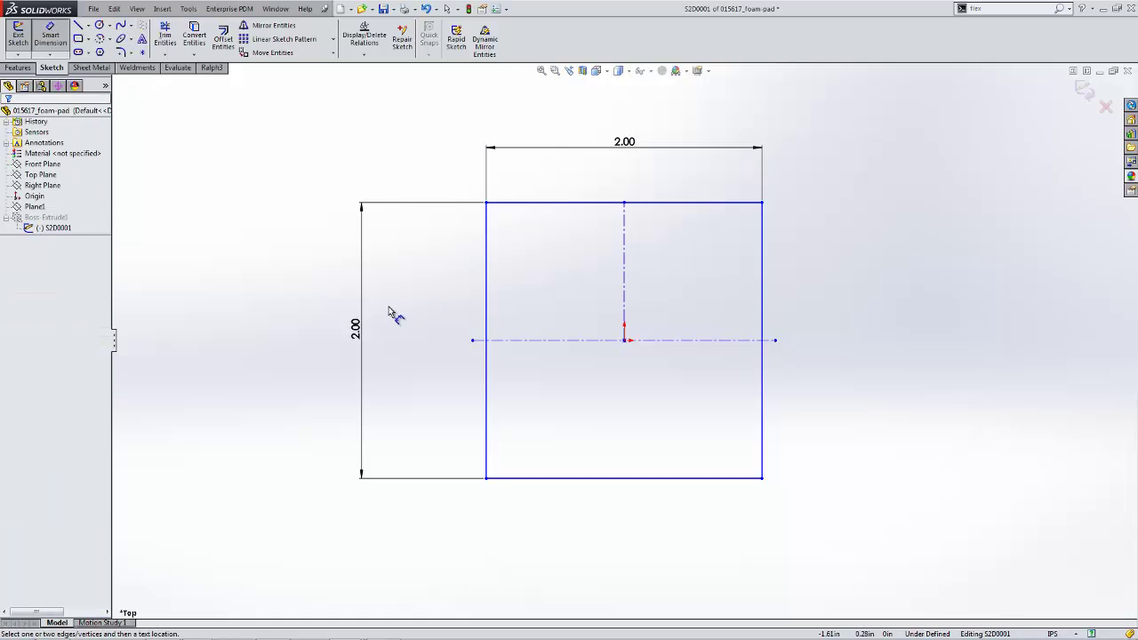
Step: Check the names of the length and width dimensions without changing them, and exit the sketch
left_click(356, 329)
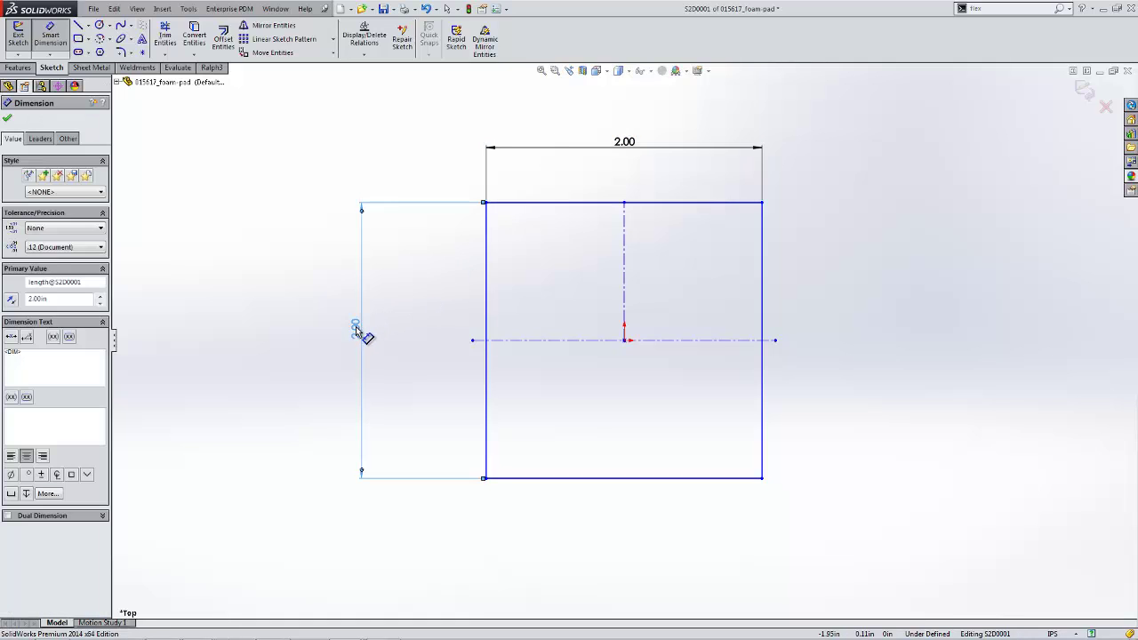
double_click(357, 329)
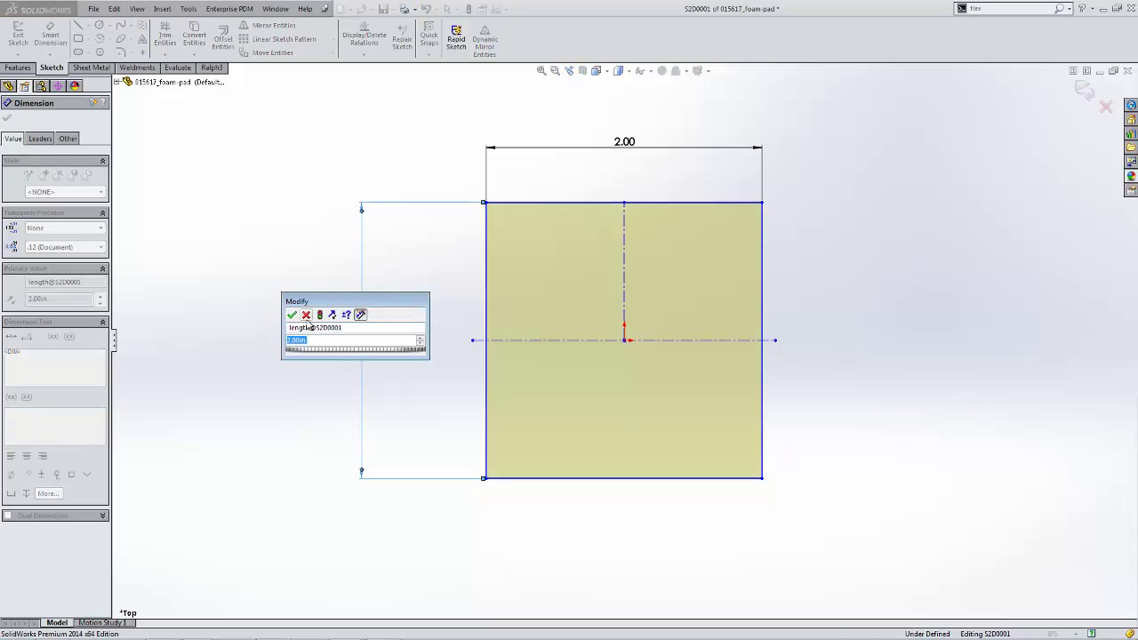
left_click(624, 142)
double_click(624, 143)
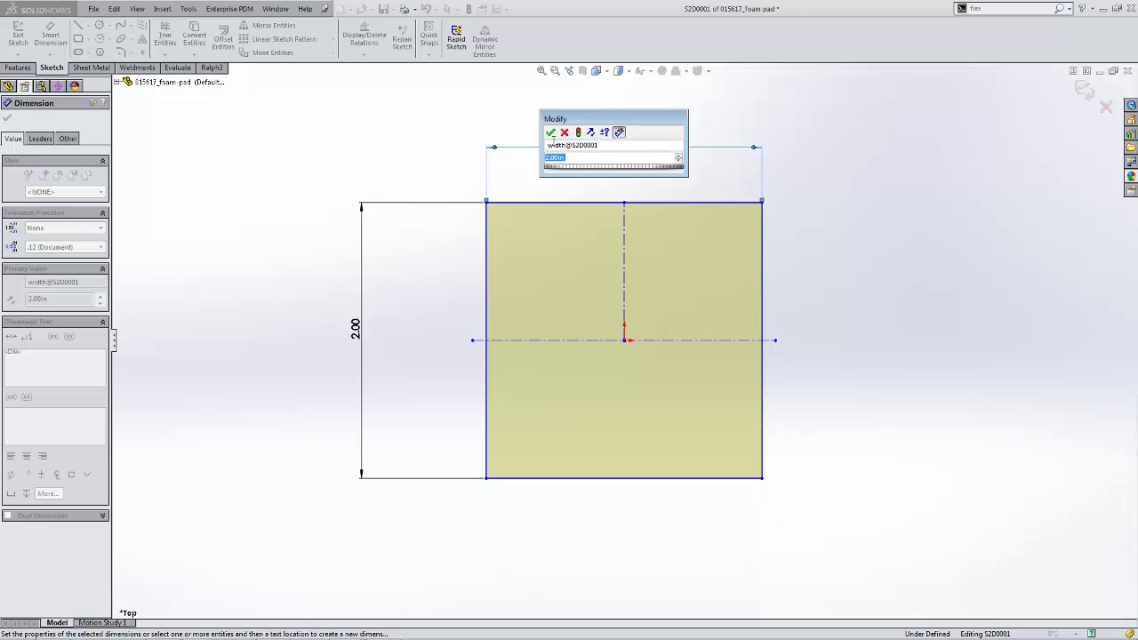
left_click(605, 143)
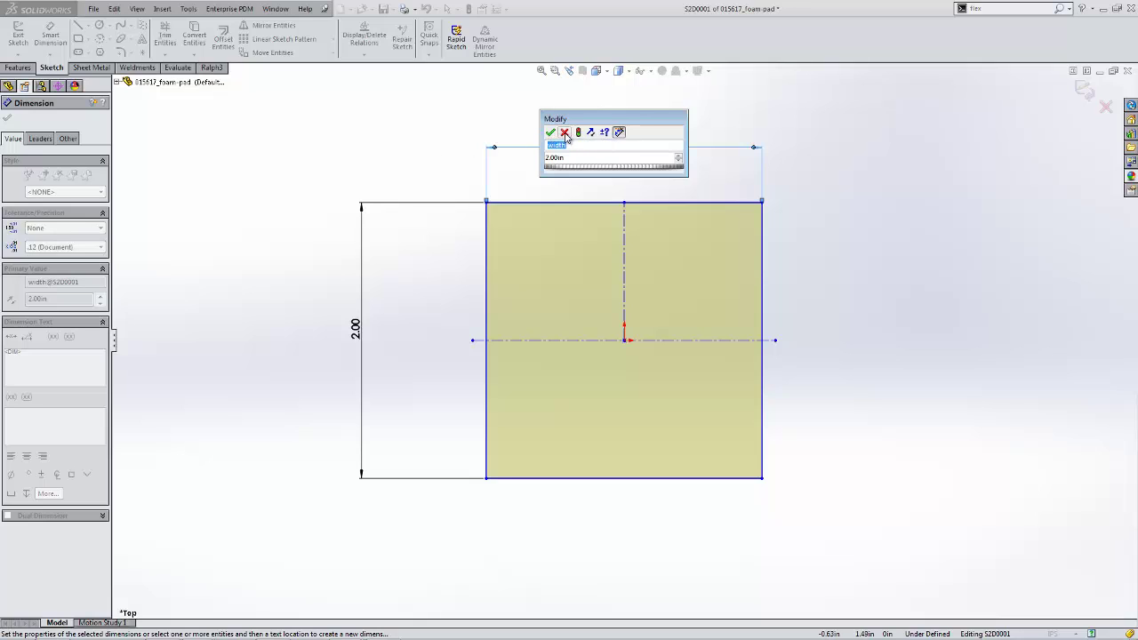
left_click(563, 133)
left_click(672, 186)
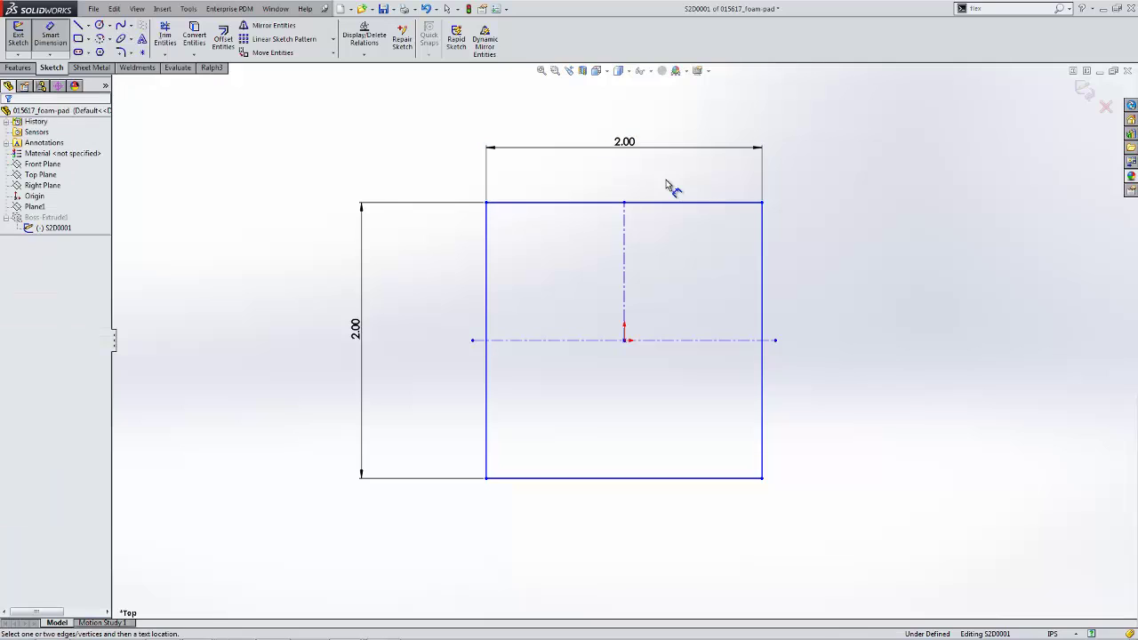
left_click(1079, 91)
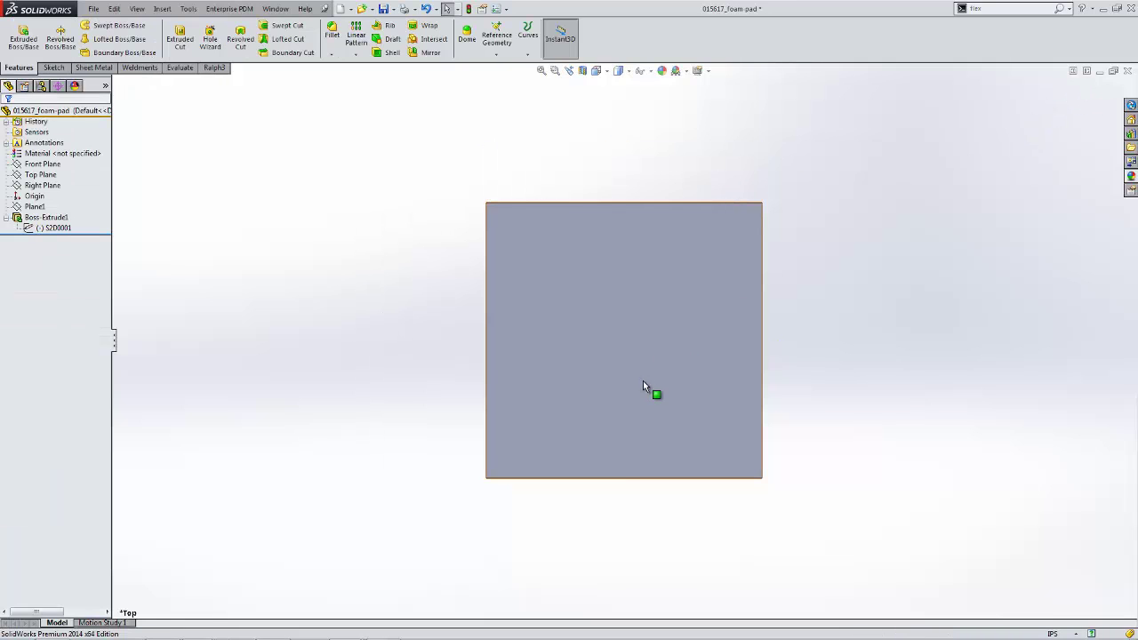
Step: Rename the thickness dimension of the pad's extrusion to height
mouse_move(642, 381)
middle_mouse_down()
mouse_move(616, 407)
mouse_move(699, 297)
mouse_move(774, 272)
mouse_move(794, 285)
middle_mouse_up()
left_click(668, 324)
middle_click_drag(631, 320, 582, 315)
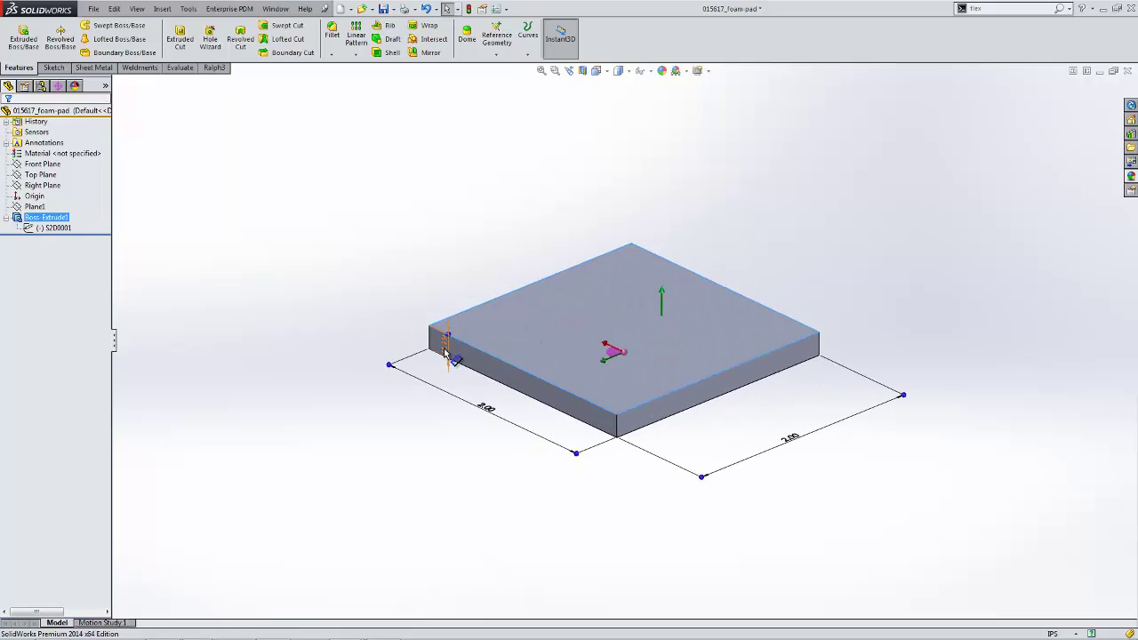
left_click(399, 330)
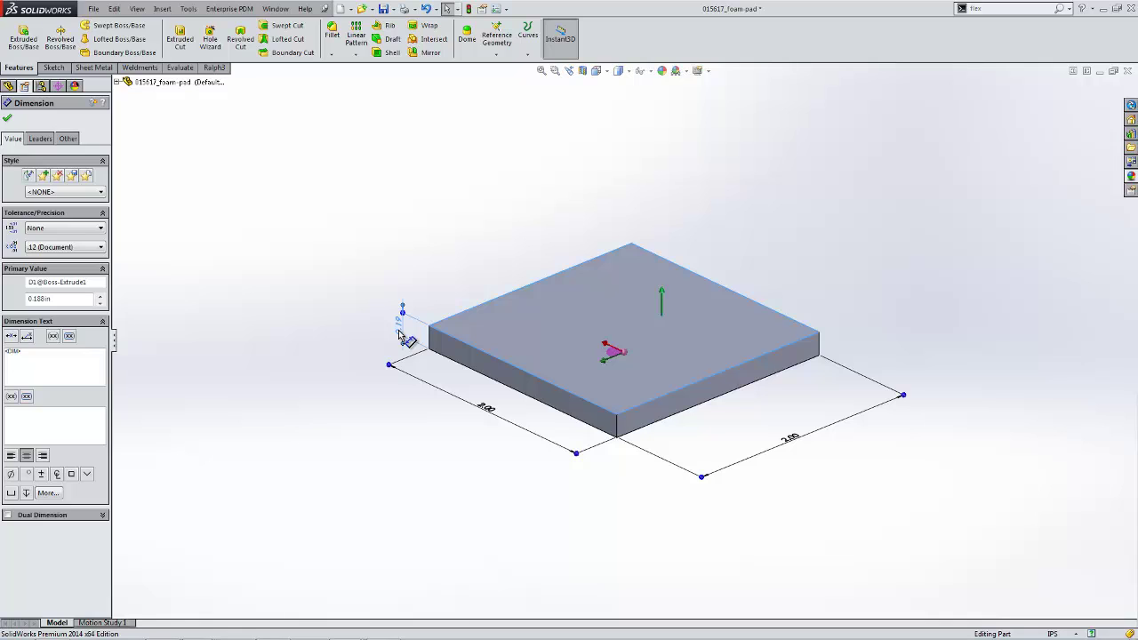
double_click(399, 335)
left_click(391, 330)
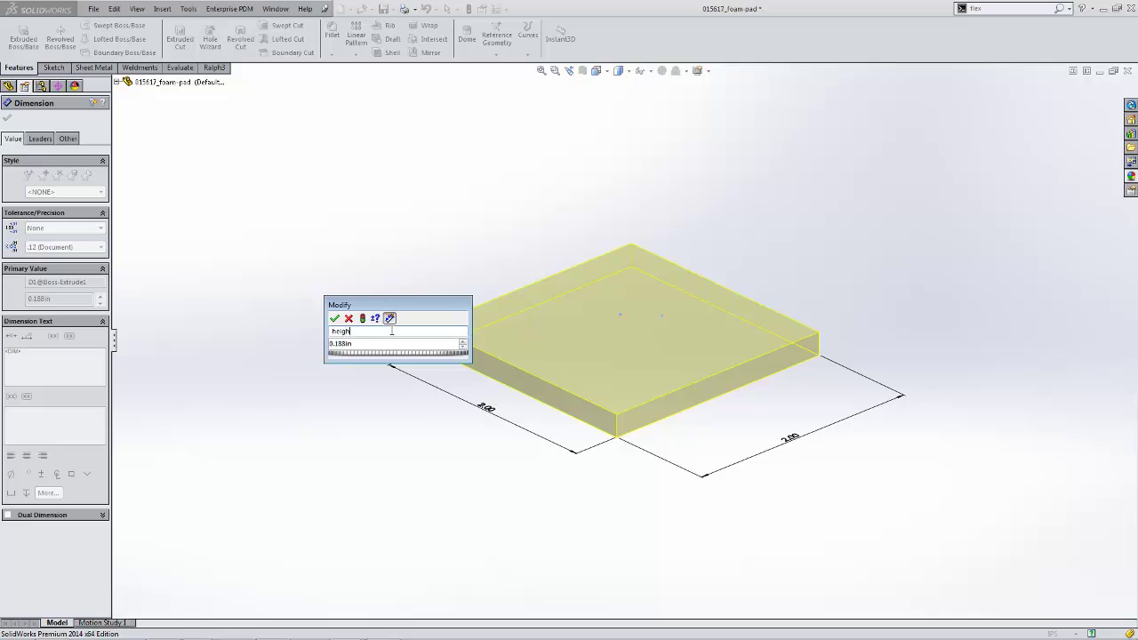
type("height")
key("Tab")
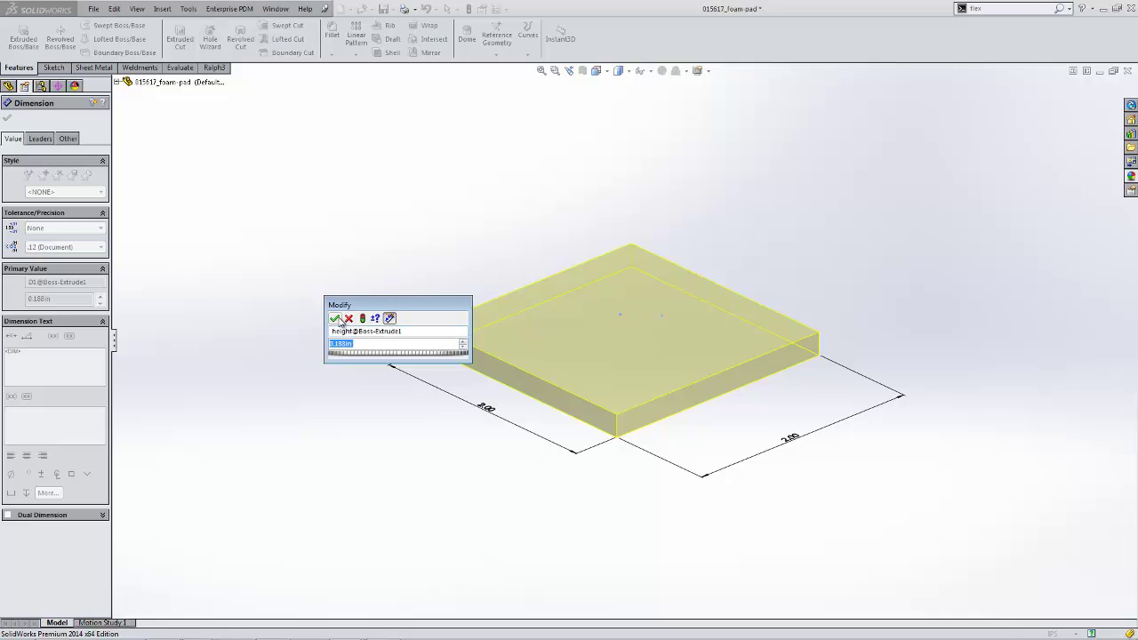
left_click(334, 318)
left_click(420, 265)
left_click(555, 289)
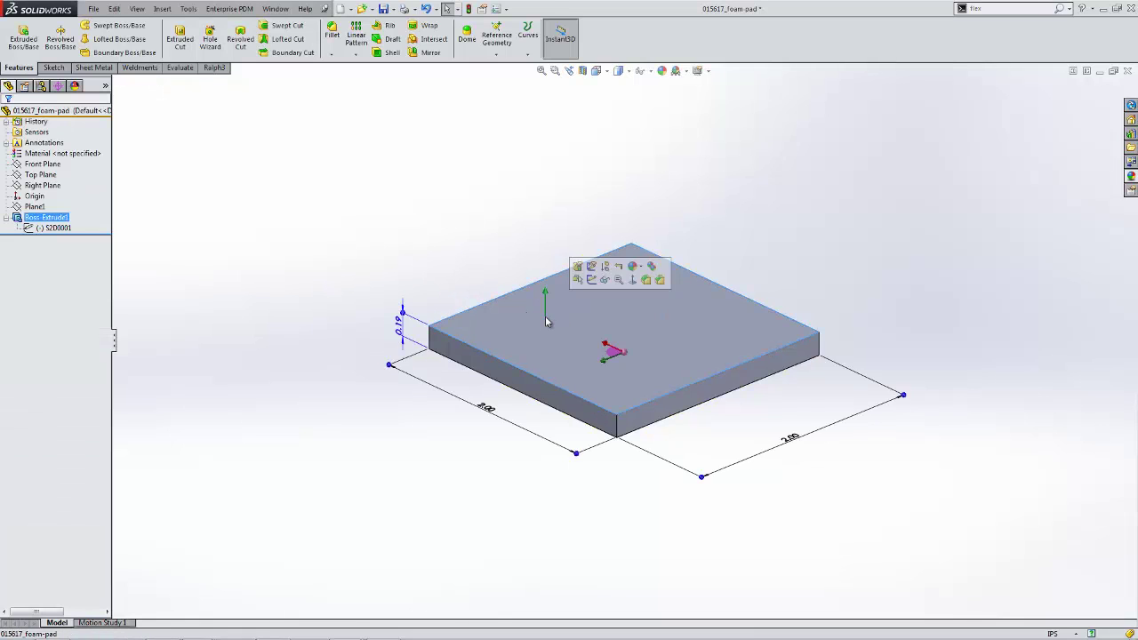
left_click(449, 242)
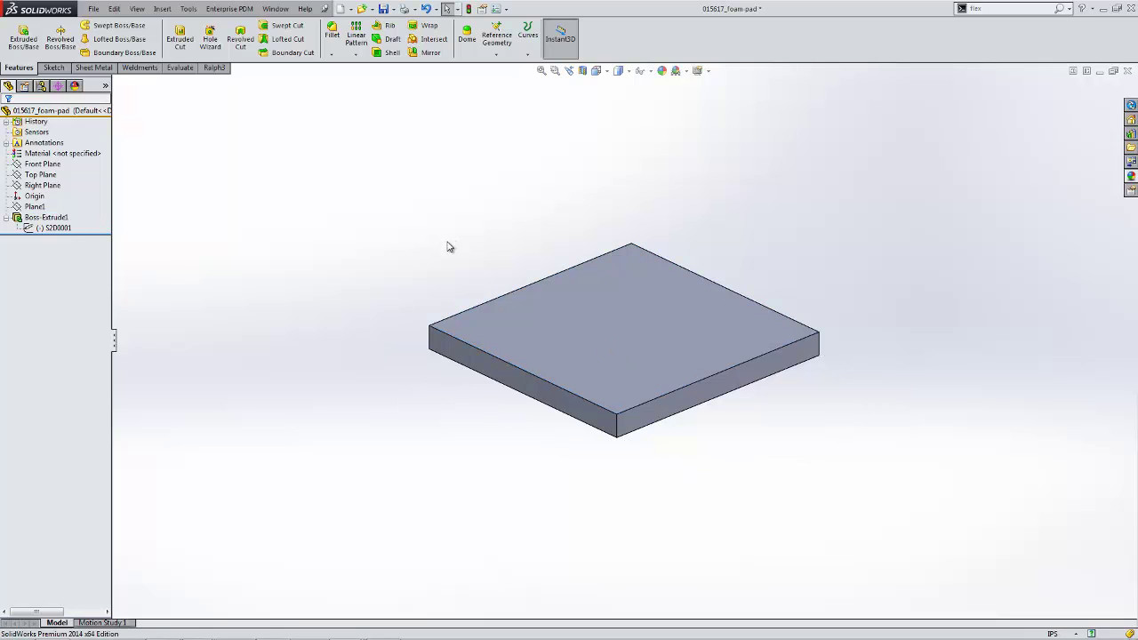
Step: Start a sketch on the pad's top face and draw a circle about 0.89 in in diameter centered on the origin
middle_click_drag(450, 243, 419, 251)
left_click(561, 318)
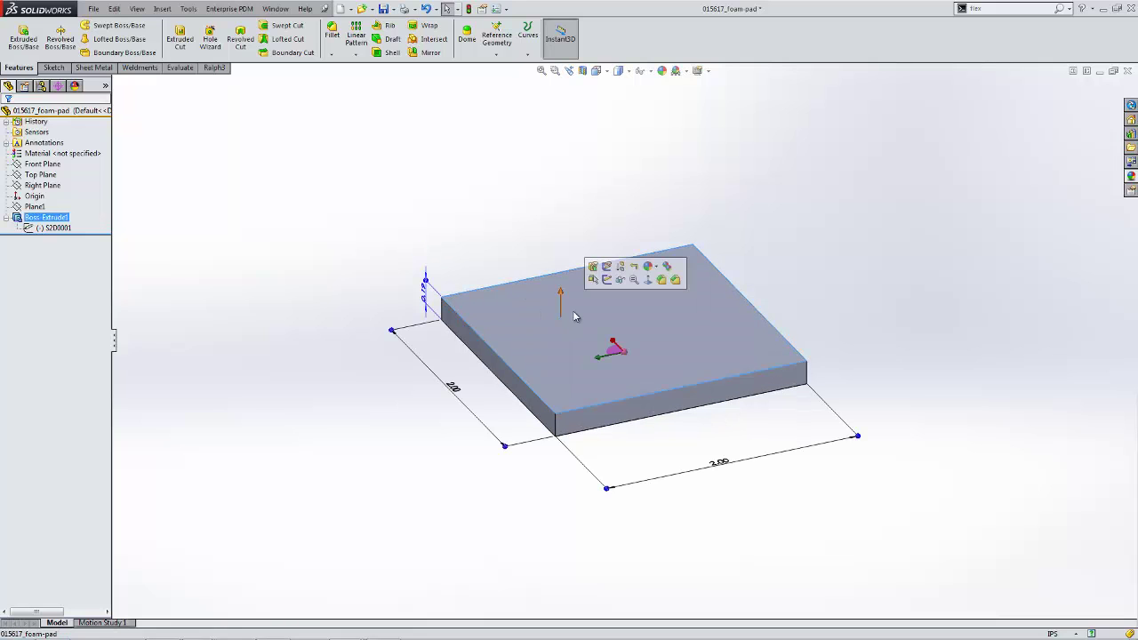
left_click(608, 281)
right_click_drag(348, 302, 394, 299)
left_click_drag(622, 341, 725, 382)
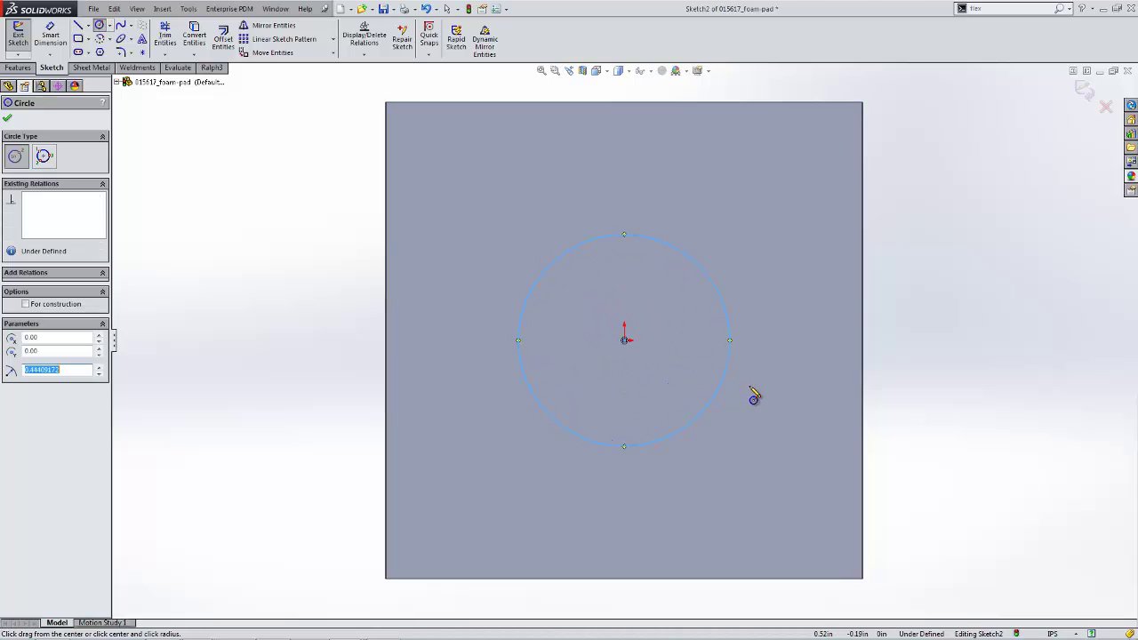
Step: Dimension the circle's diameter as 1 in and leave the dimension tool
right_click_drag(752, 384, 747, 327)
left_click(730, 339)
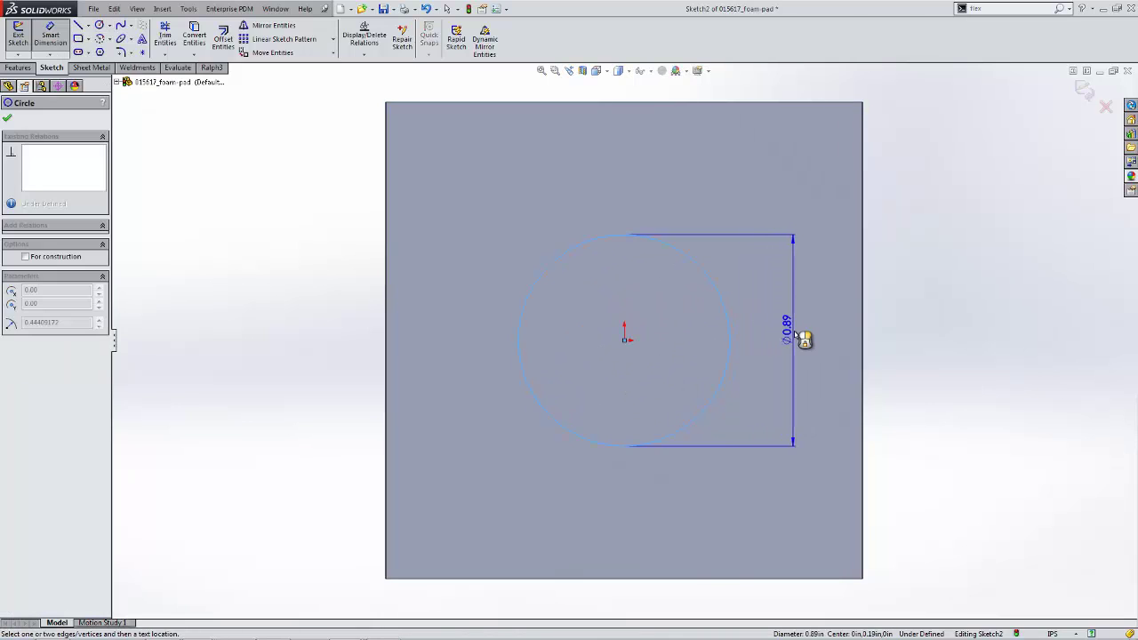
left_click(796, 334)
type("1")
key("Return")
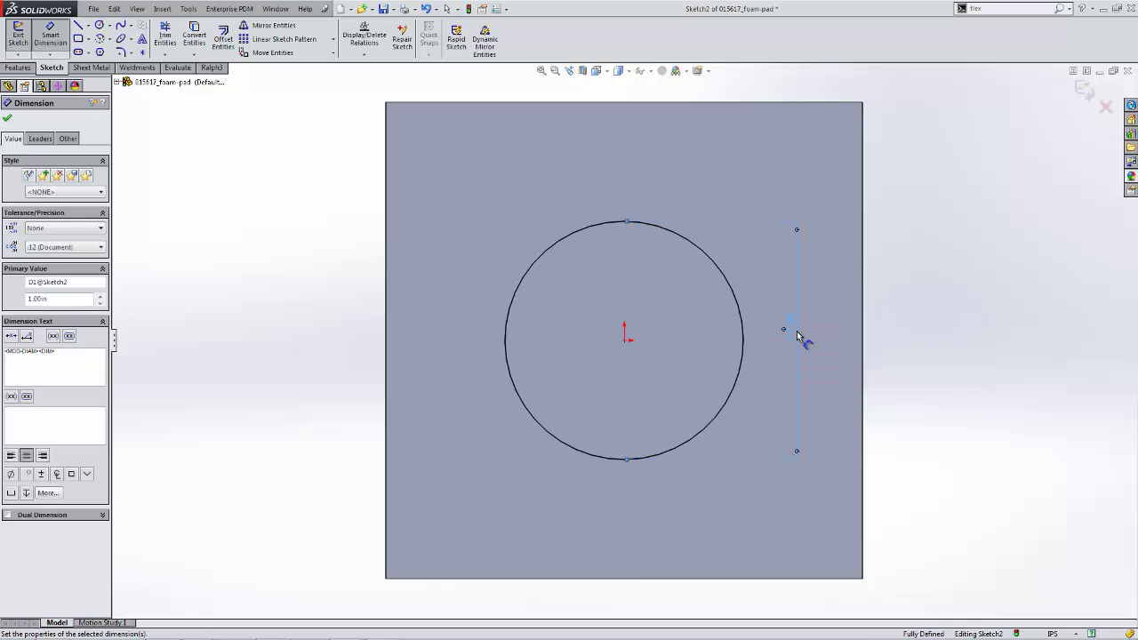
key("Escape")
right_click_drag(892, 316, 921, 325)
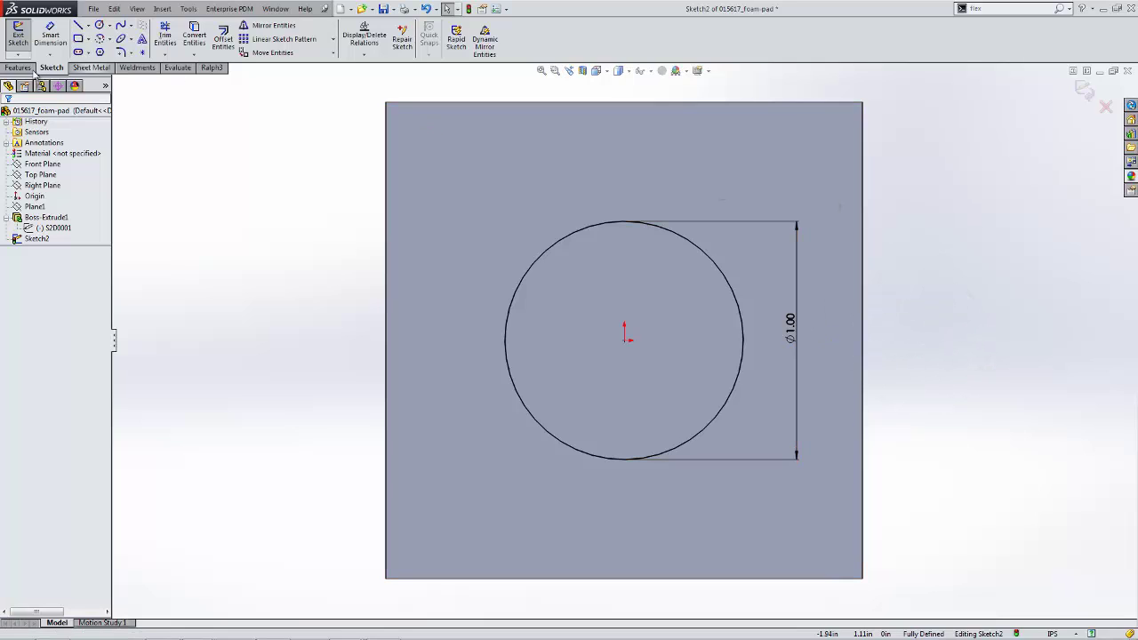
Step: Cut the circle sketch through the entire pad with an Extruded Cut set to Through All
left_click(18, 67)
left_click(180, 43)
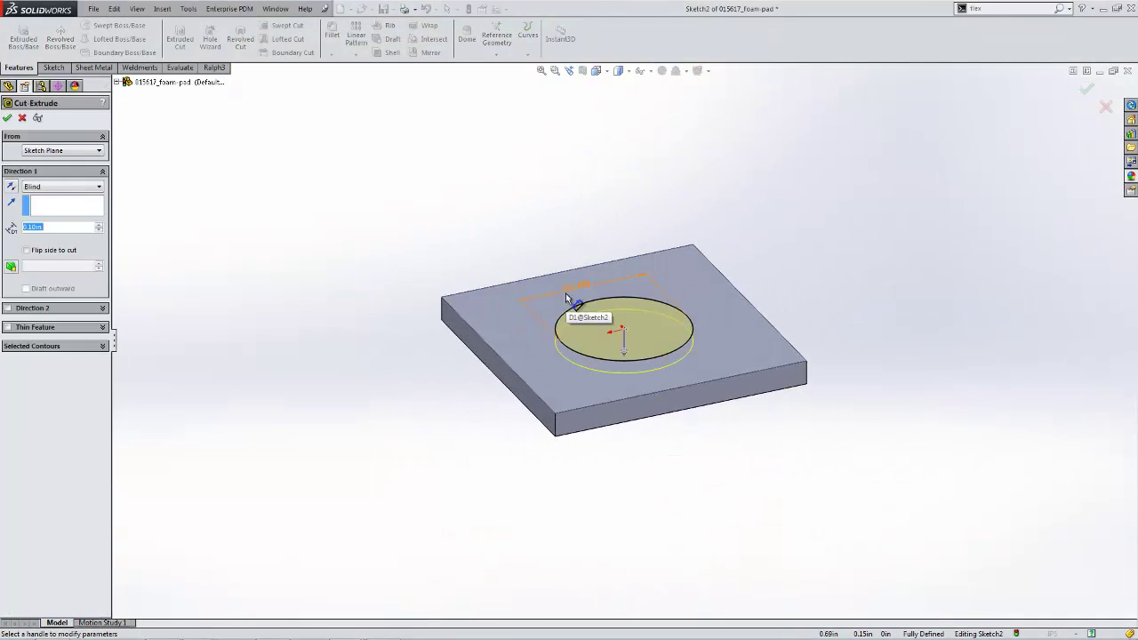
right_click(528, 251)
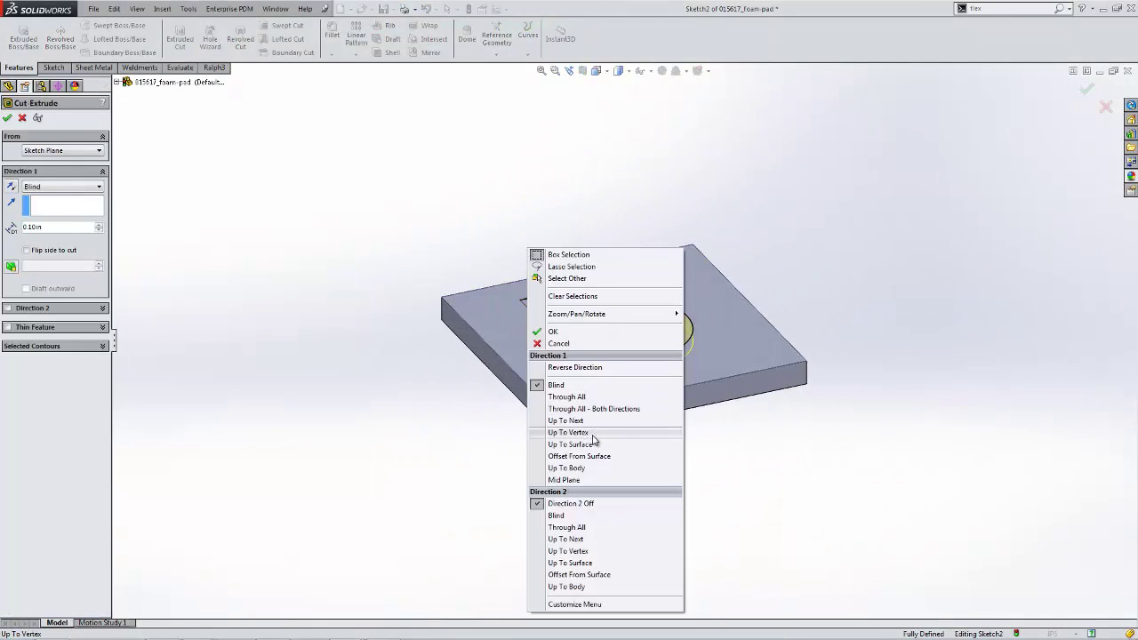
left_click(587, 396)
right_click(605, 409)
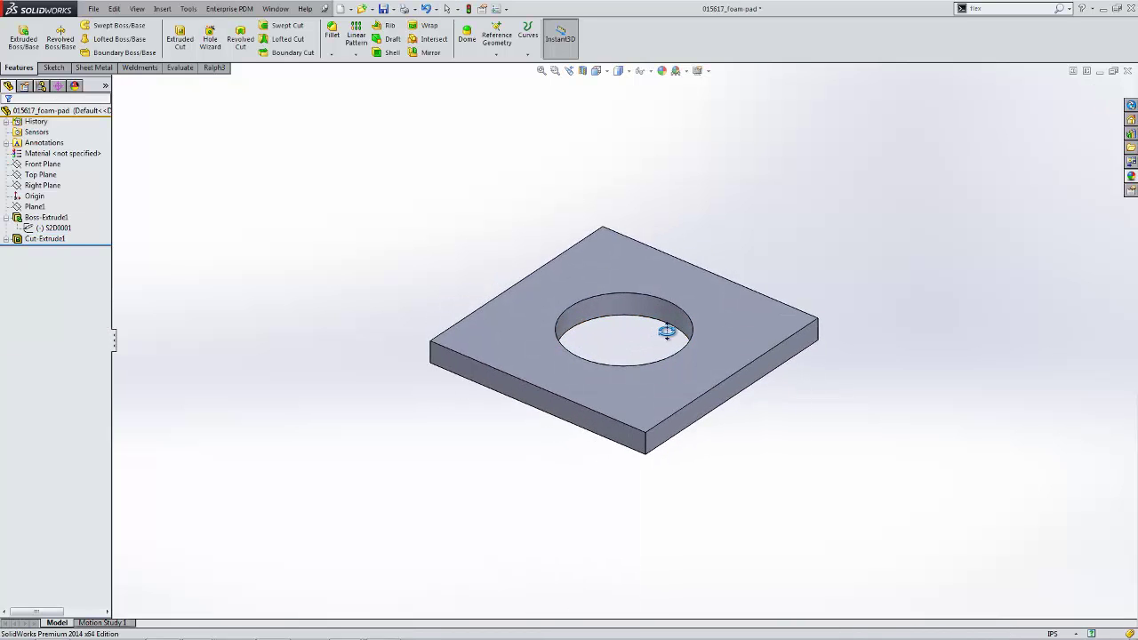
Step: Rename the circular cut feature to hole
left_click(6, 217)
left_click(45, 227)
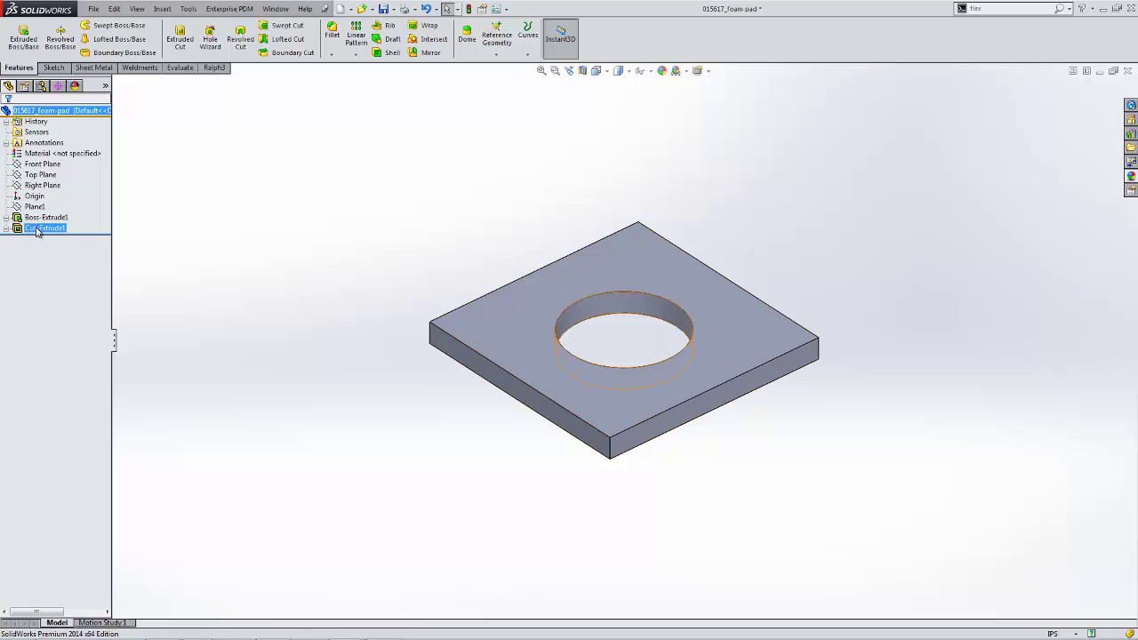
left_click(44, 227)
type("hole")
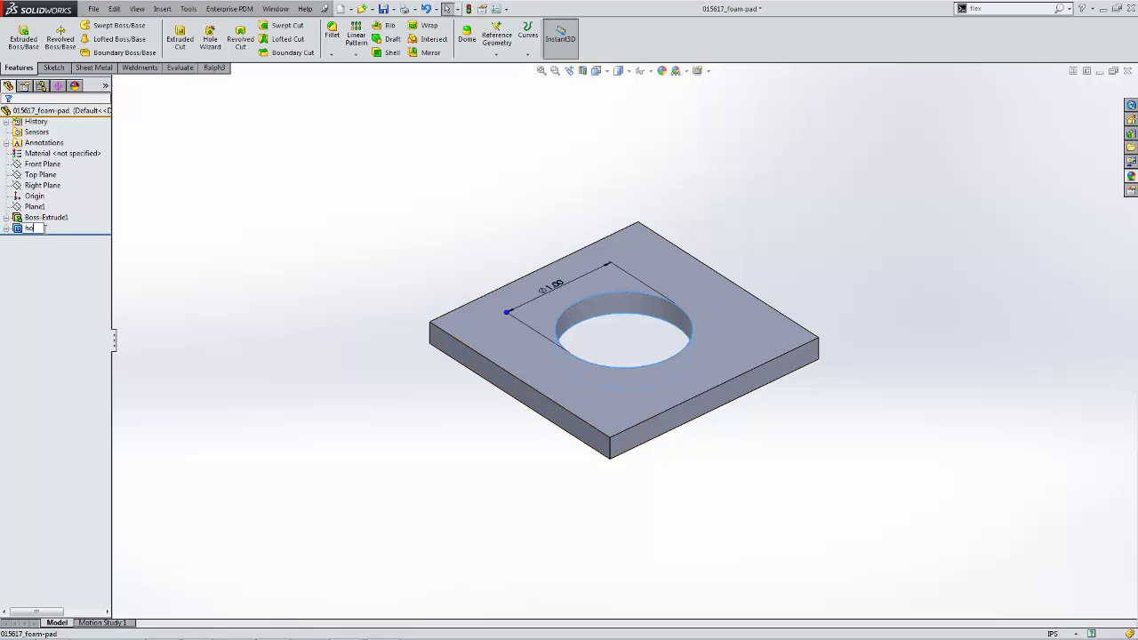
left_click(324, 281)
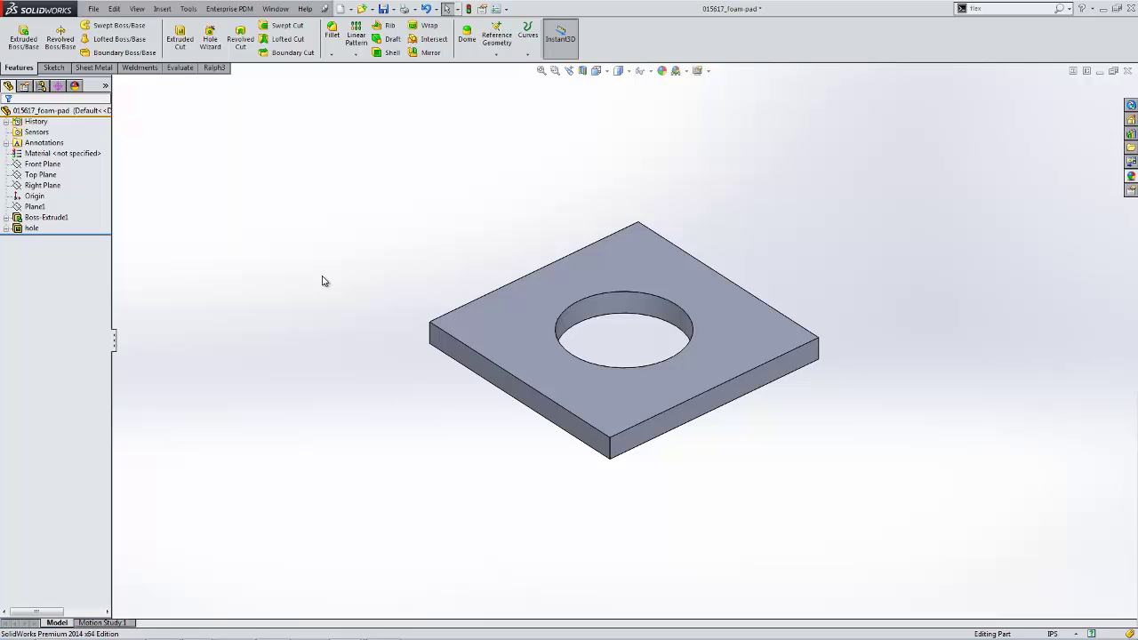
Step: Start a bending Flex on the pad body and set the triad's Y rotation to 90 degrees
scroll(611, 395, "down", 3)
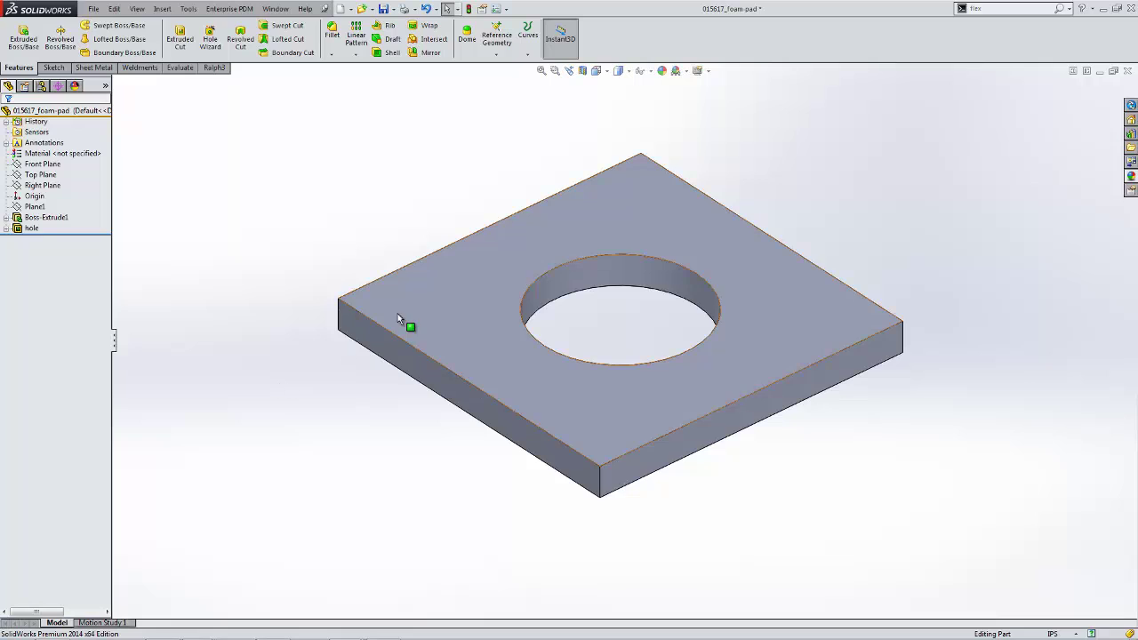
left_click(288, 381)
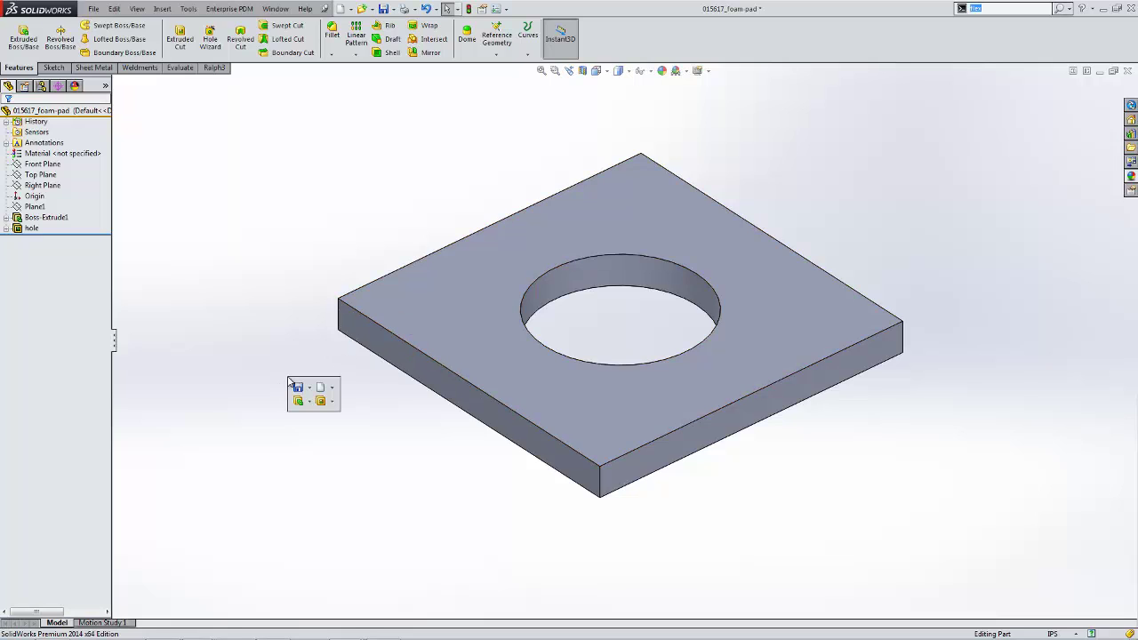
type("flex")
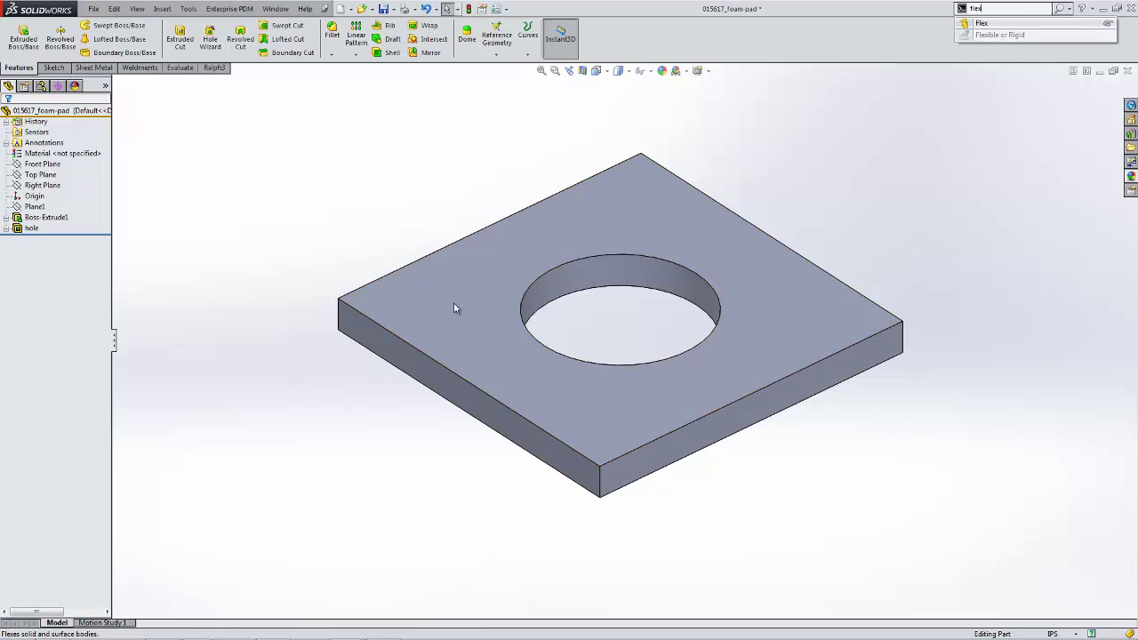
left_click(983, 25)
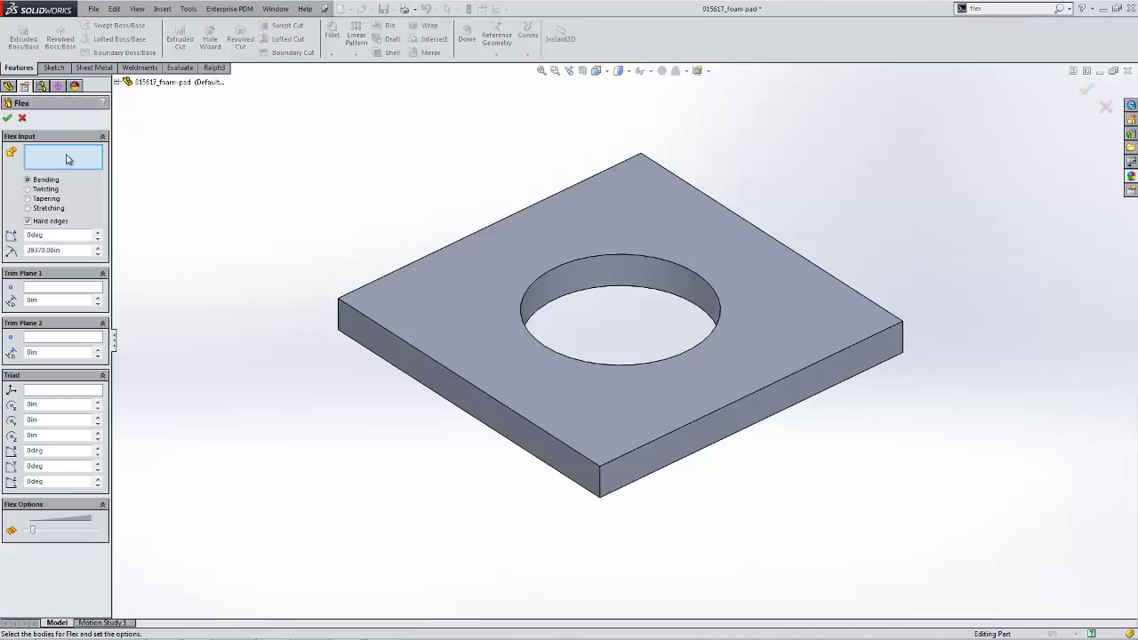
left_click(474, 328)
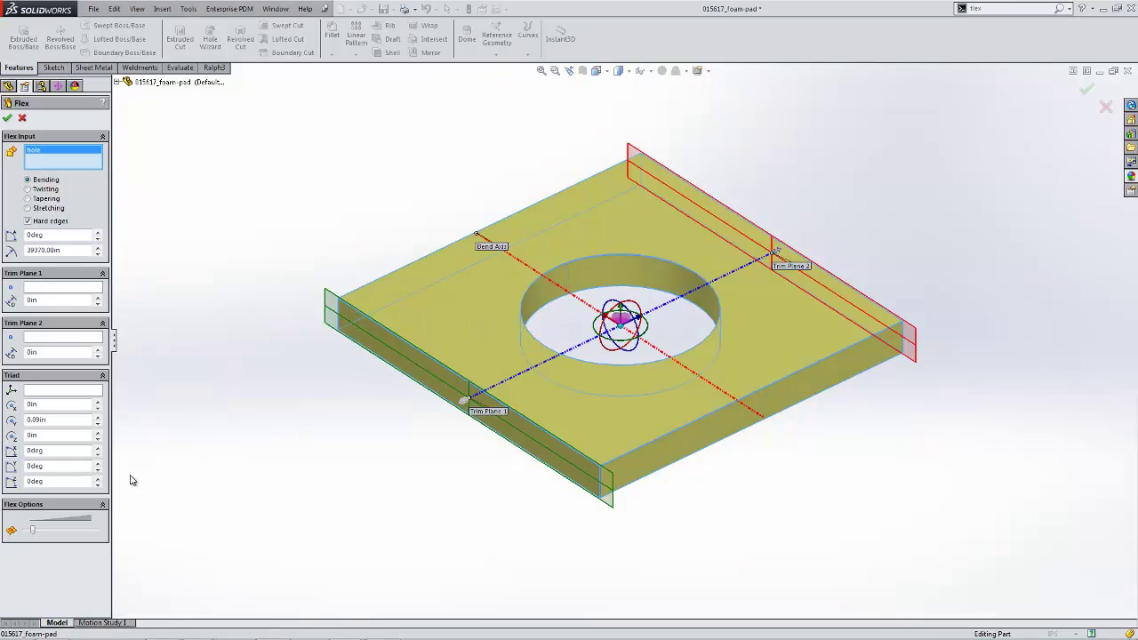
left_click(36, 466)
type("90")
Step: Set the Flex bend angle to 90 degrees and accept the feature
left_click(60, 235)
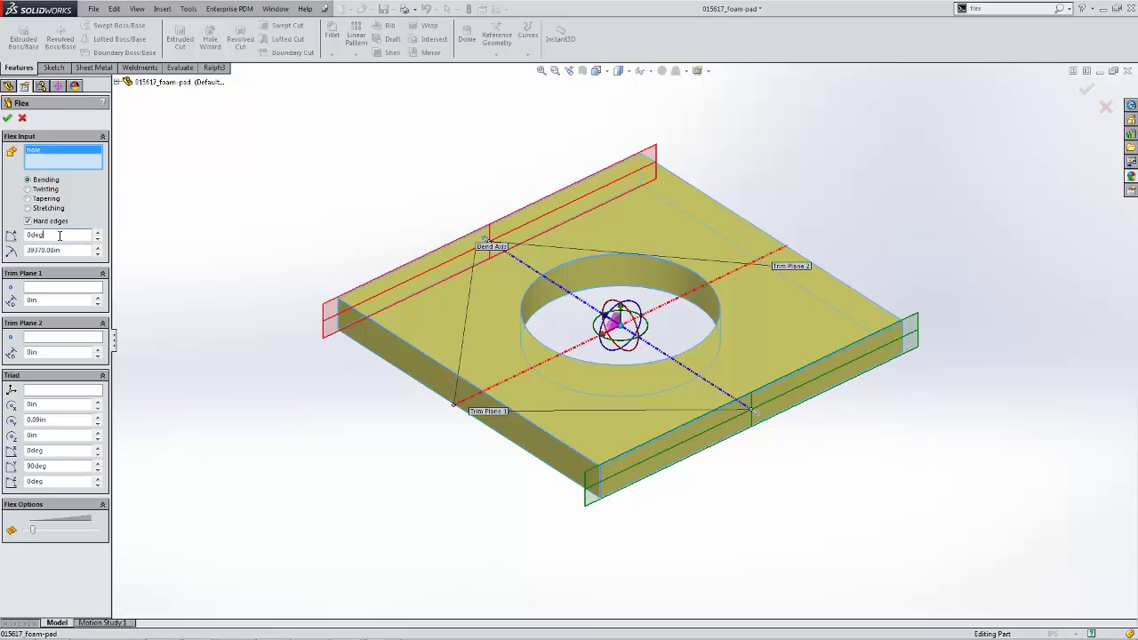
double_click(63, 234)
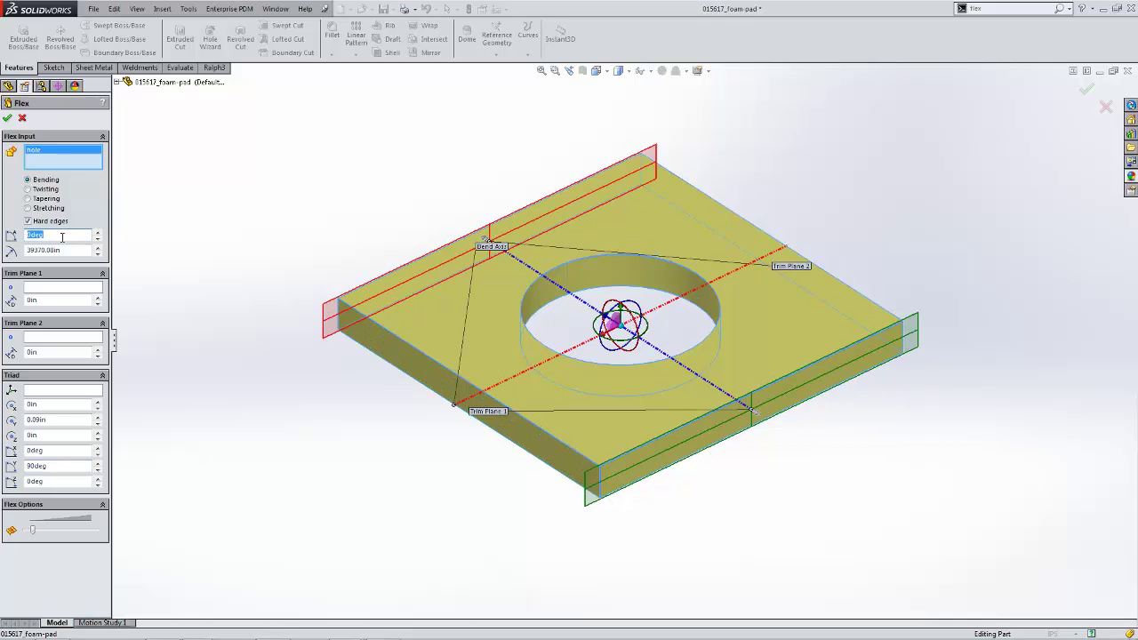
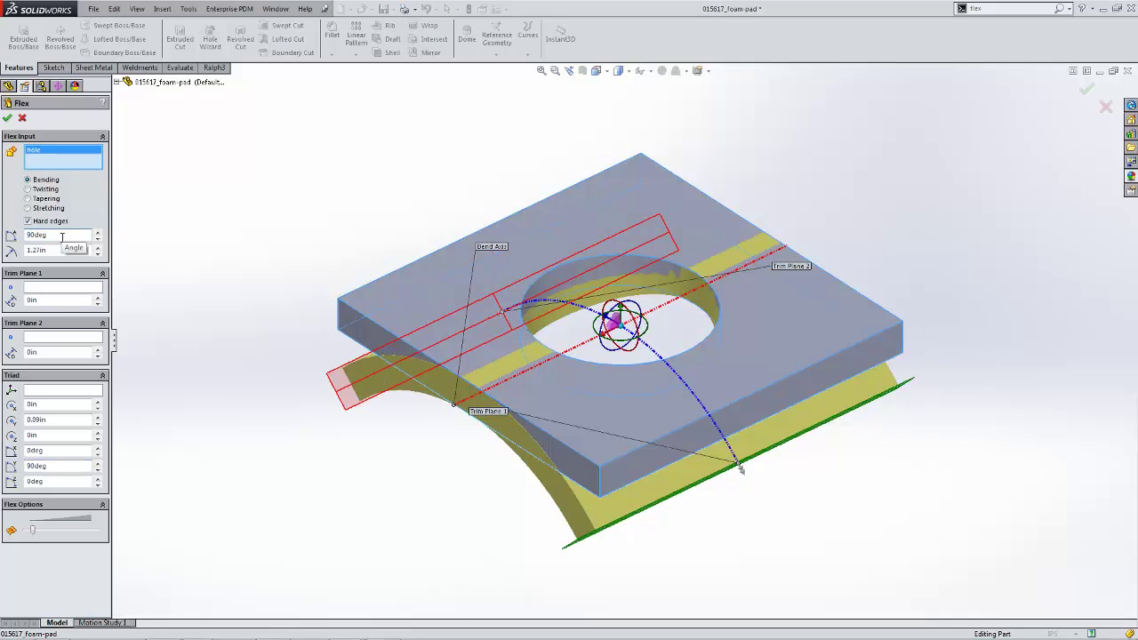
left_click(8, 119)
middle_click_drag(541, 292, 525, 267)
left_click(392, 398)
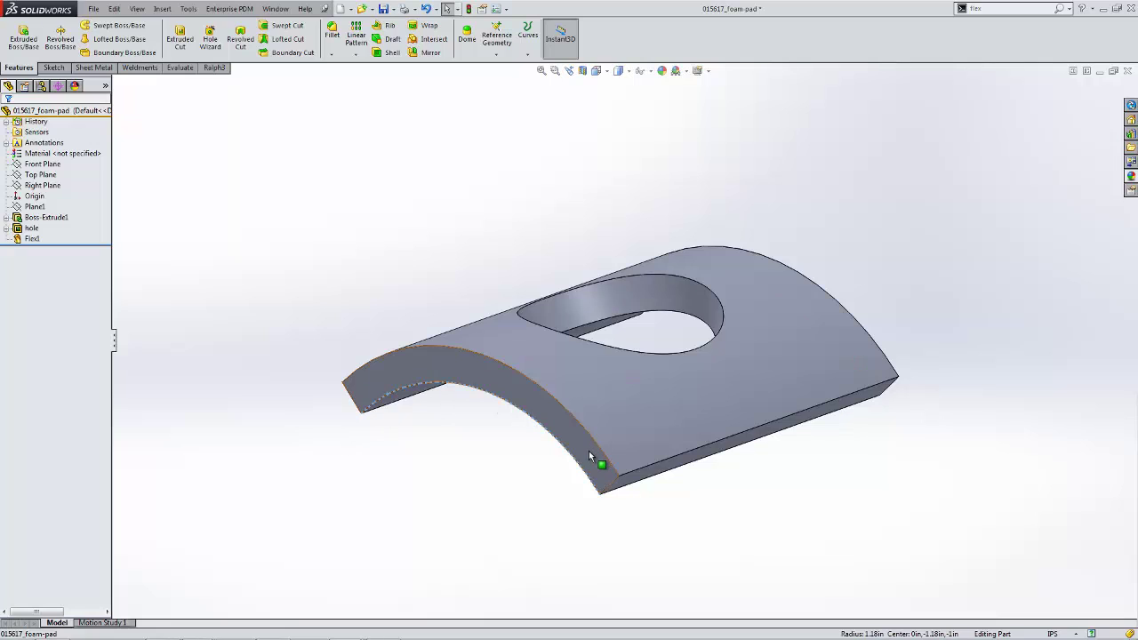
left_click(461, 453)
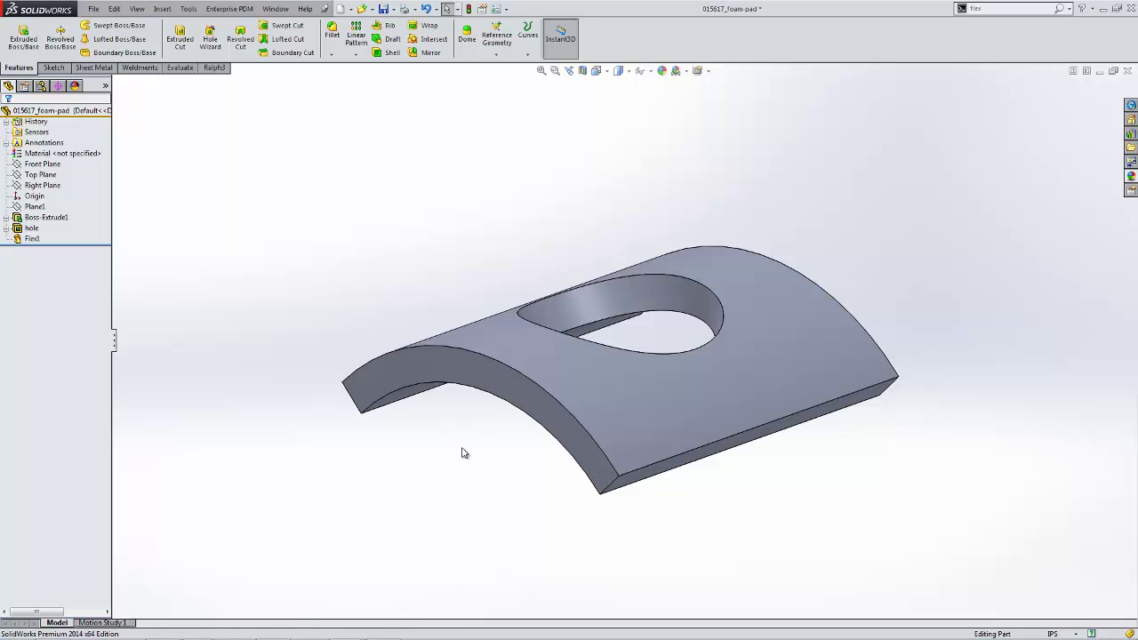
middle_click_drag(462, 450, 478, 494)
scroll(477, 495, "down", 2)
mouse_move(631, 352)
middle_mouse_down()
mouse_move(685, 303)
mouse_move(645, 363)
middle_mouse_up()
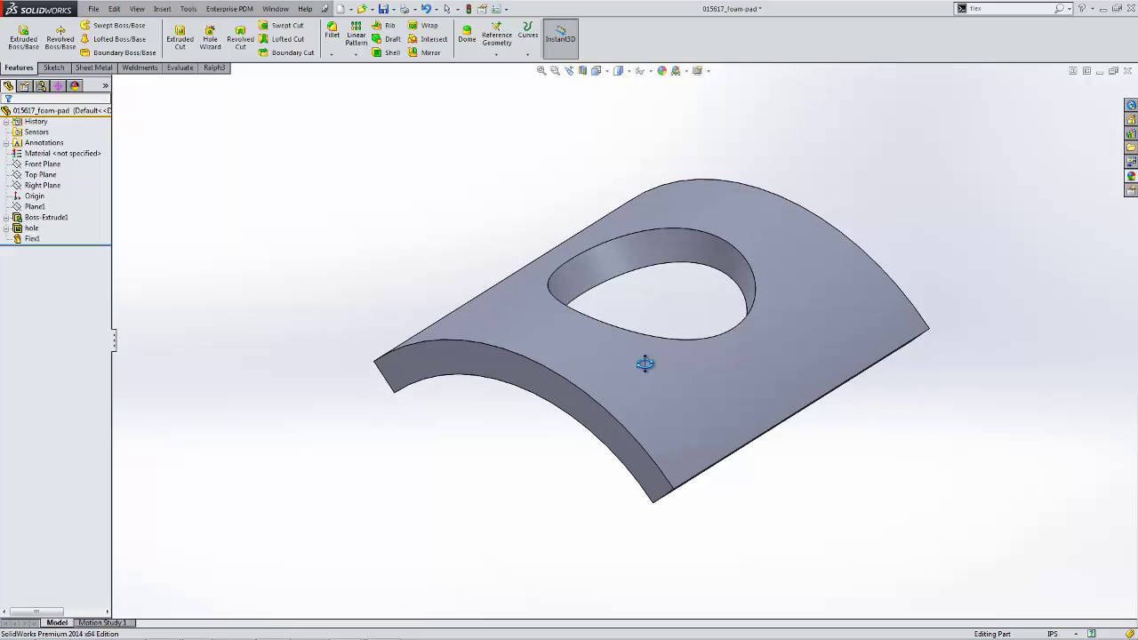
scroll(660, 338, "down", 1)
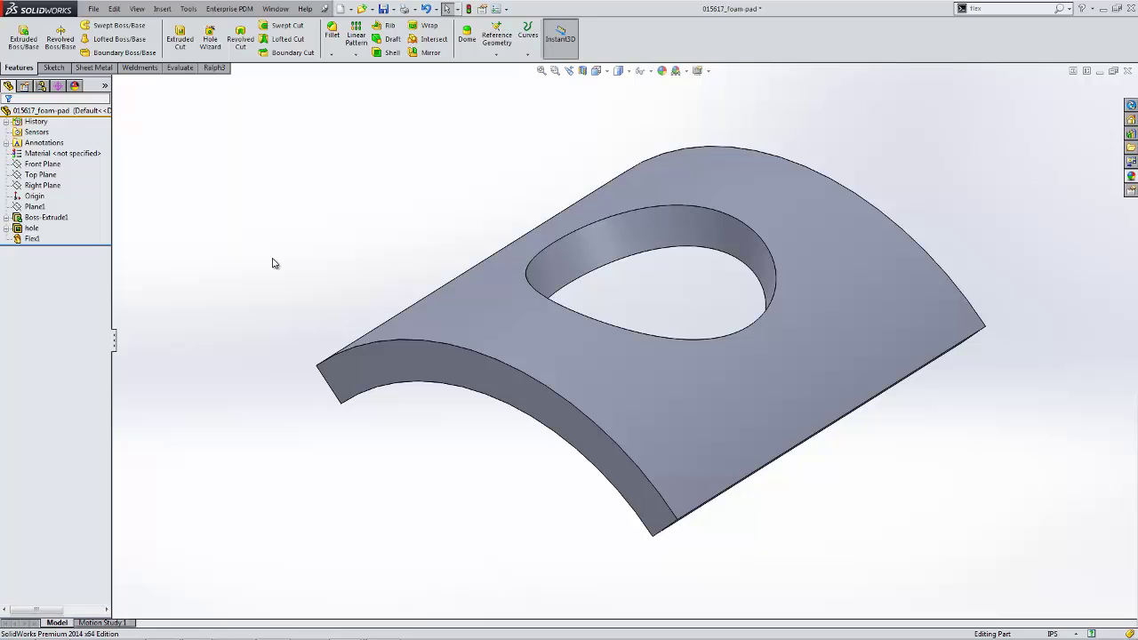
Step: Add a configuration named flat to the foam pad part
left_click(42, 86)
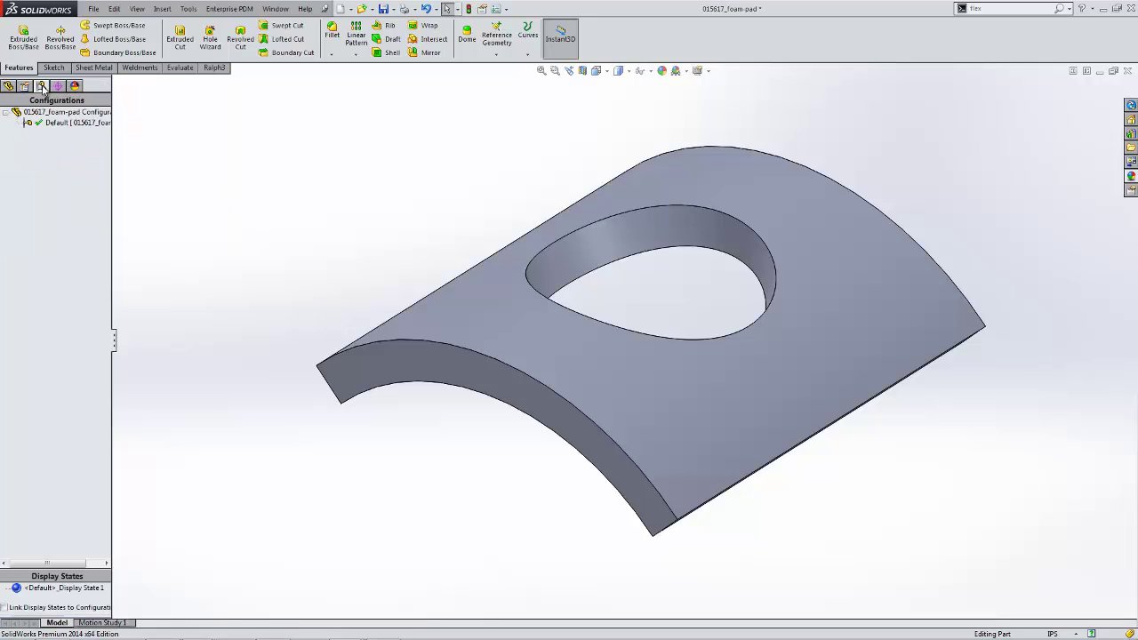
right_click(62, 126)
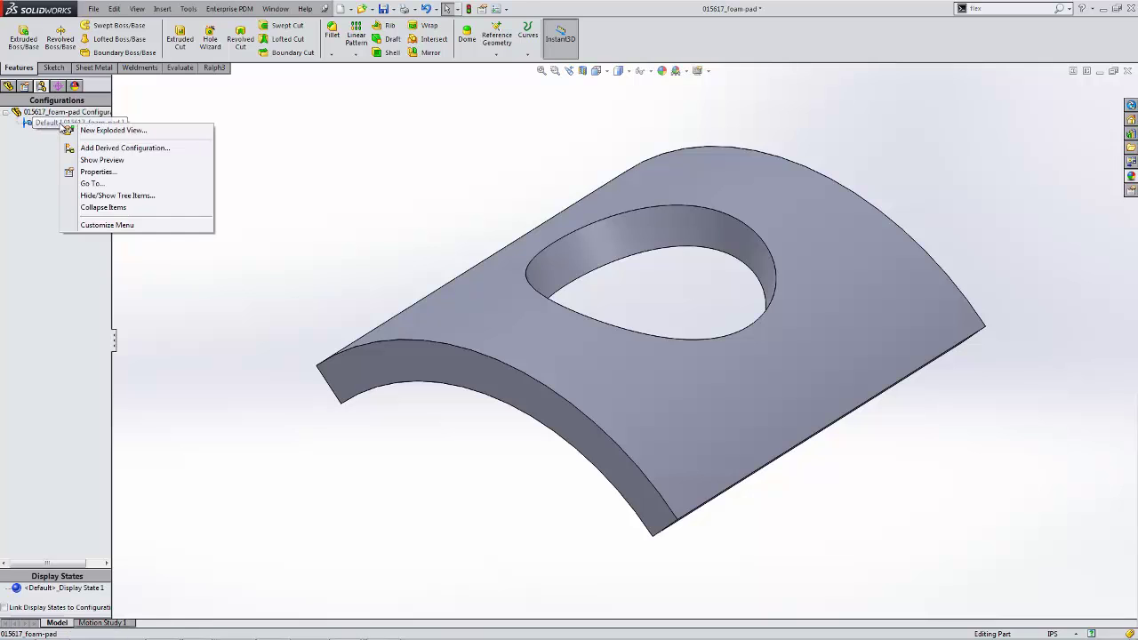
right_click(56, 112)
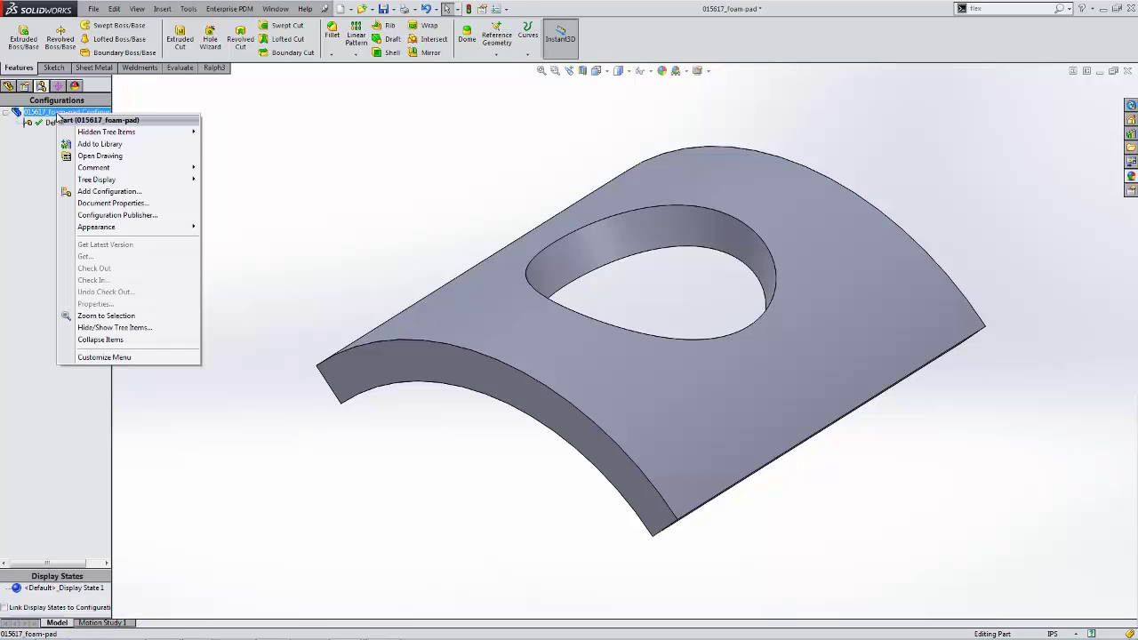
left_click(135, 196)
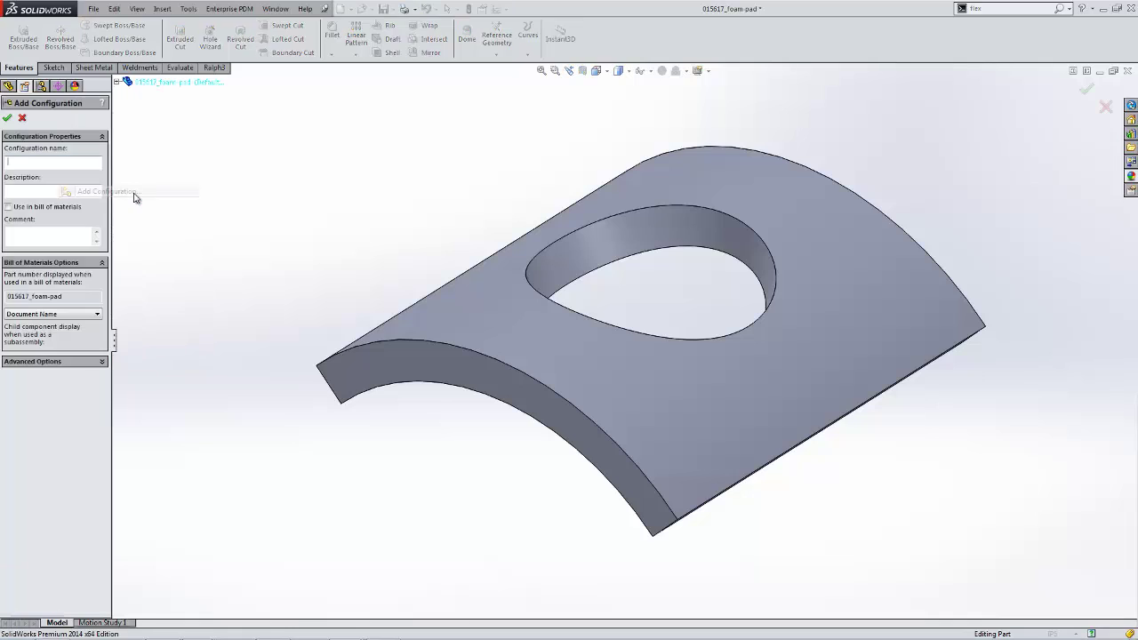
type("flat")
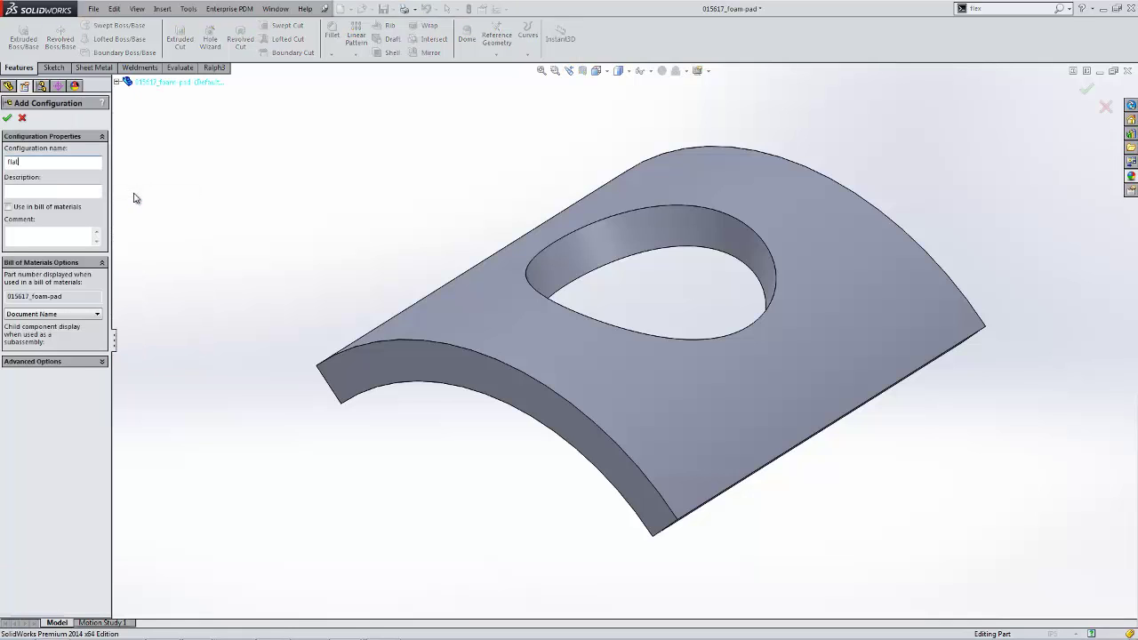
key("Return")
Step: Add another configuration to the part, named curved with hole
right_click(74, 118)
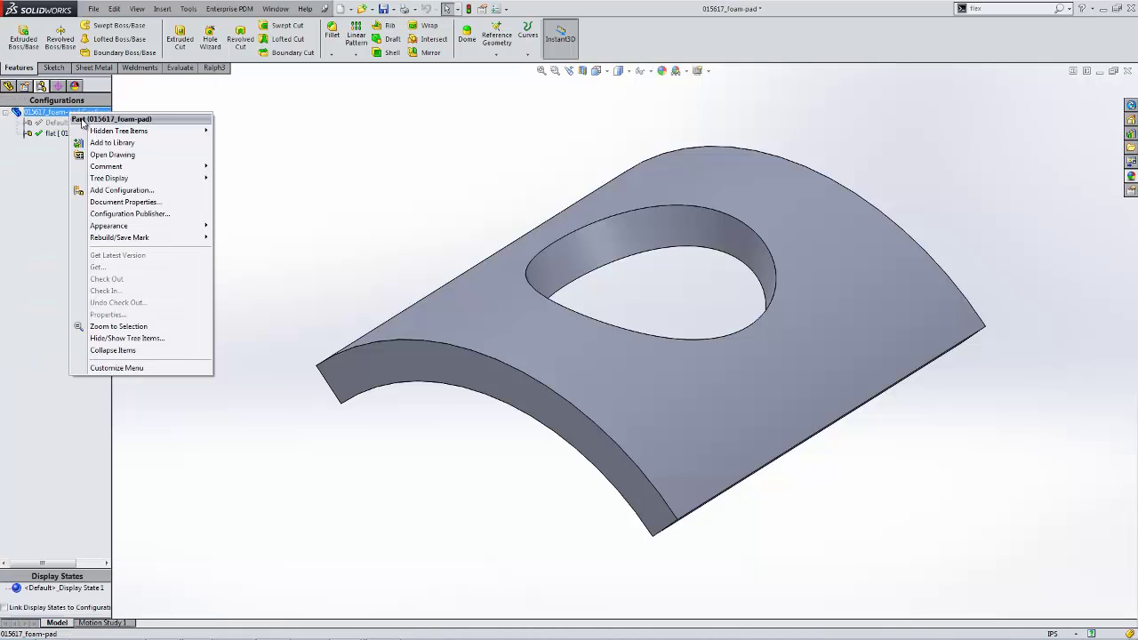
left_click(128, 191)
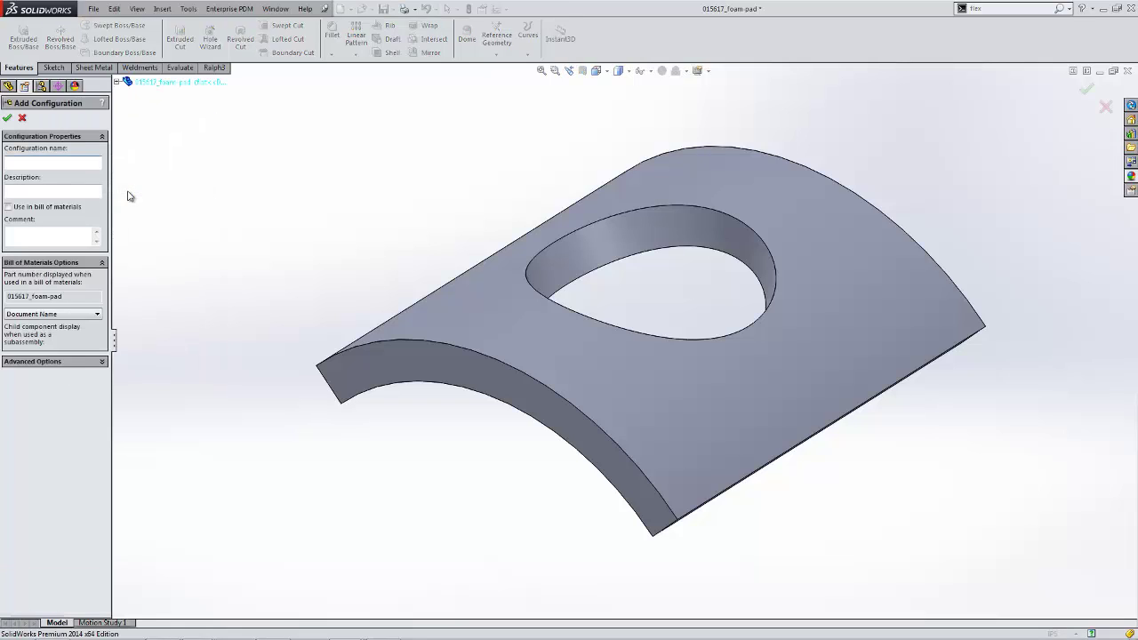
type("curved with hole")
key("Return")
left_click(75, 121)
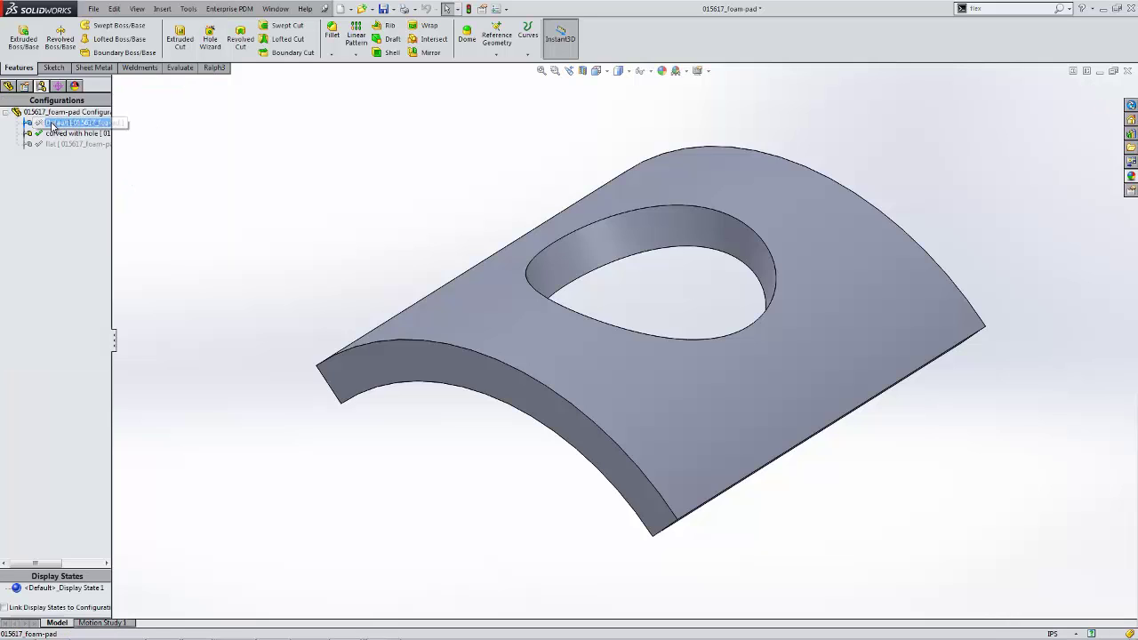
left_click(185, 160)
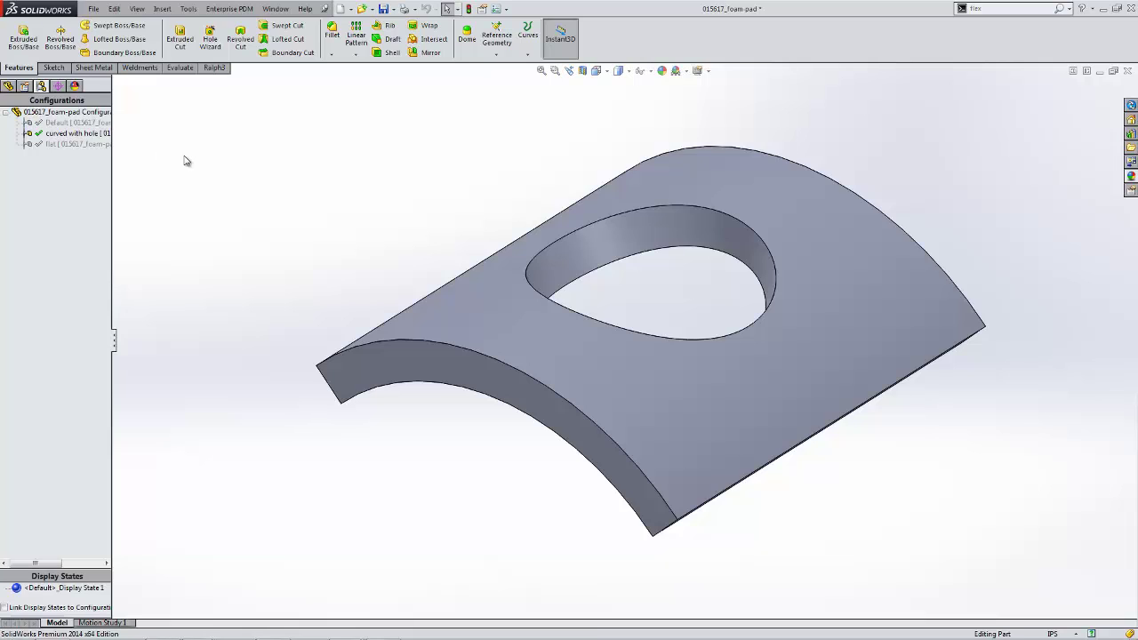
Step: Activate the flat configuration and suppress the Flex feature in it
left_click(57, 146)
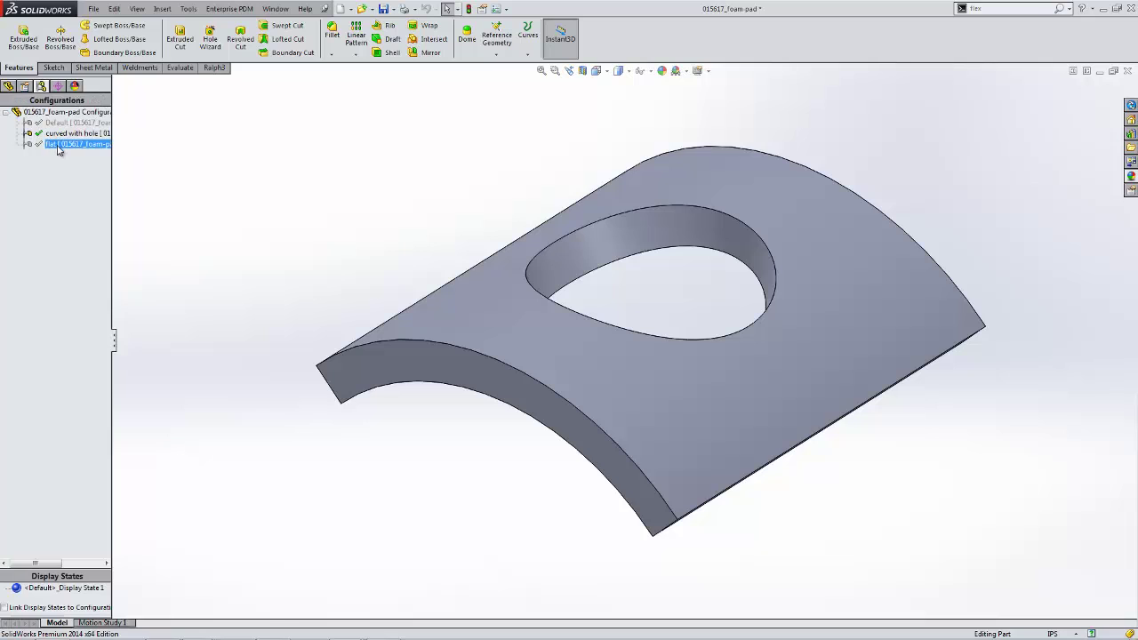
double_click(57, 146)
left_click(8, 85)
left_click(32, 238)
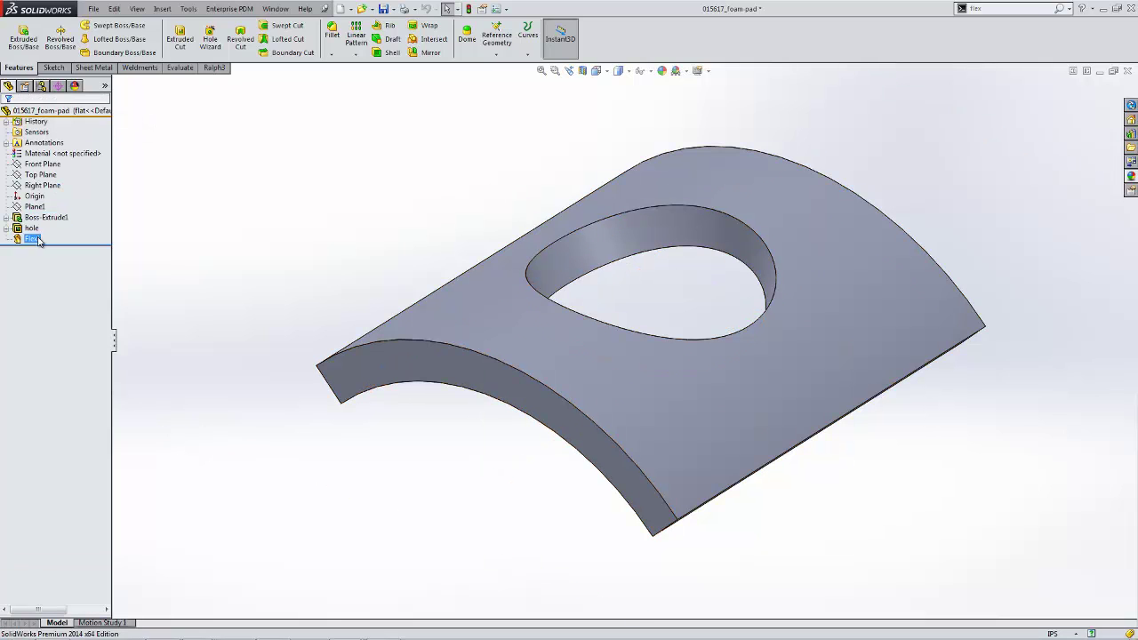
left_click(68, 210)
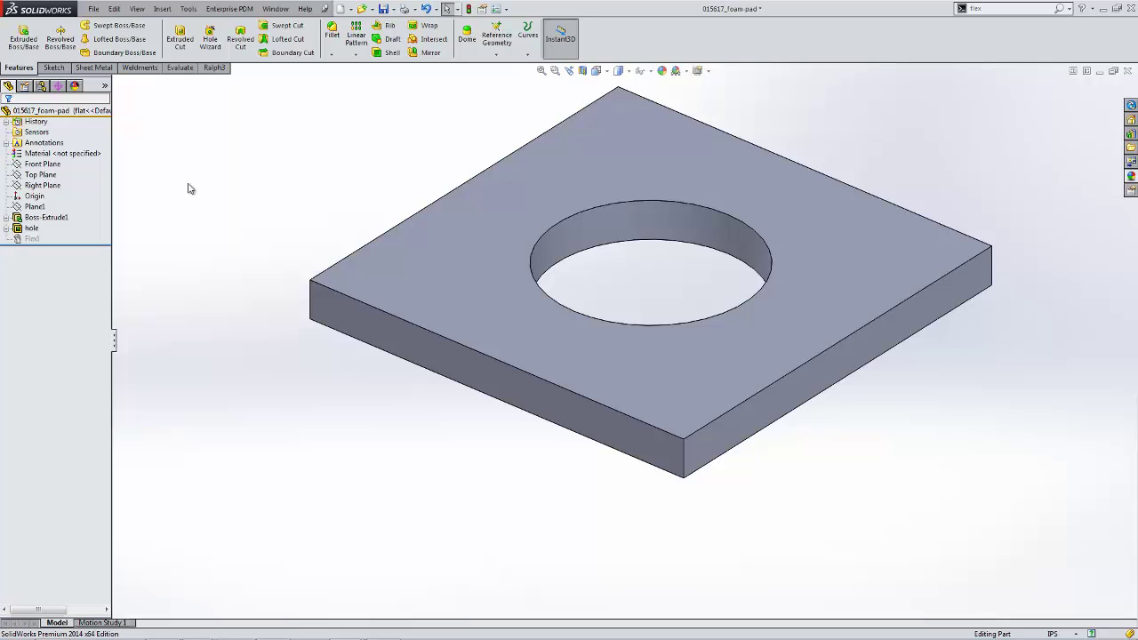
Step: Rename the Default configuration to no hole
left_click(42, 86)
left_click(55, 124)
left_click(54, 124)
type("no hole")
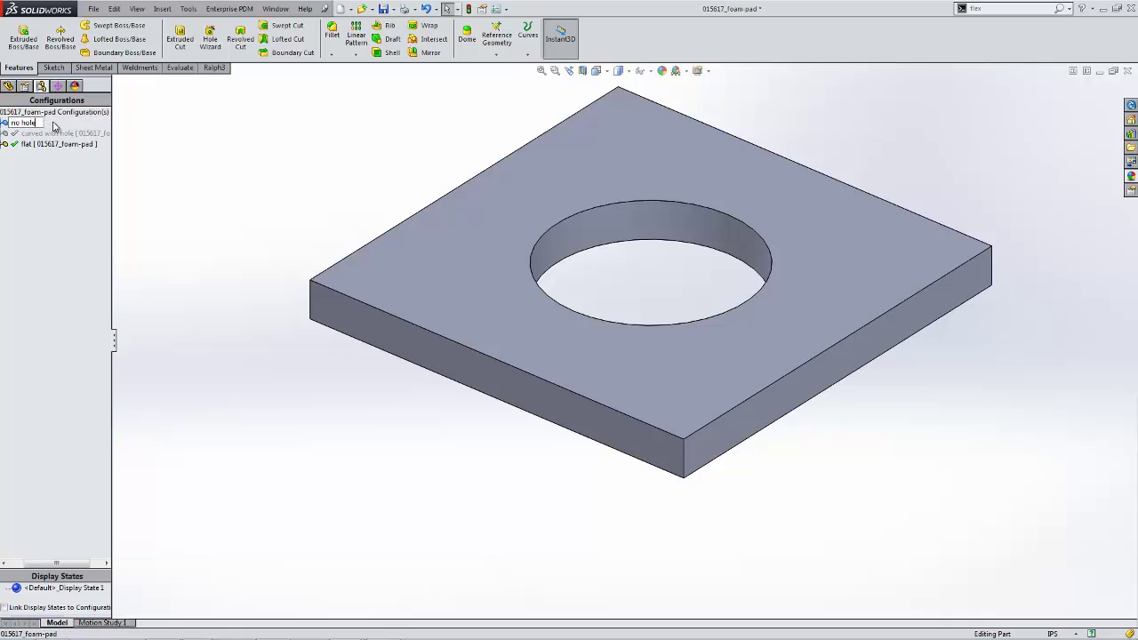
key("Return")
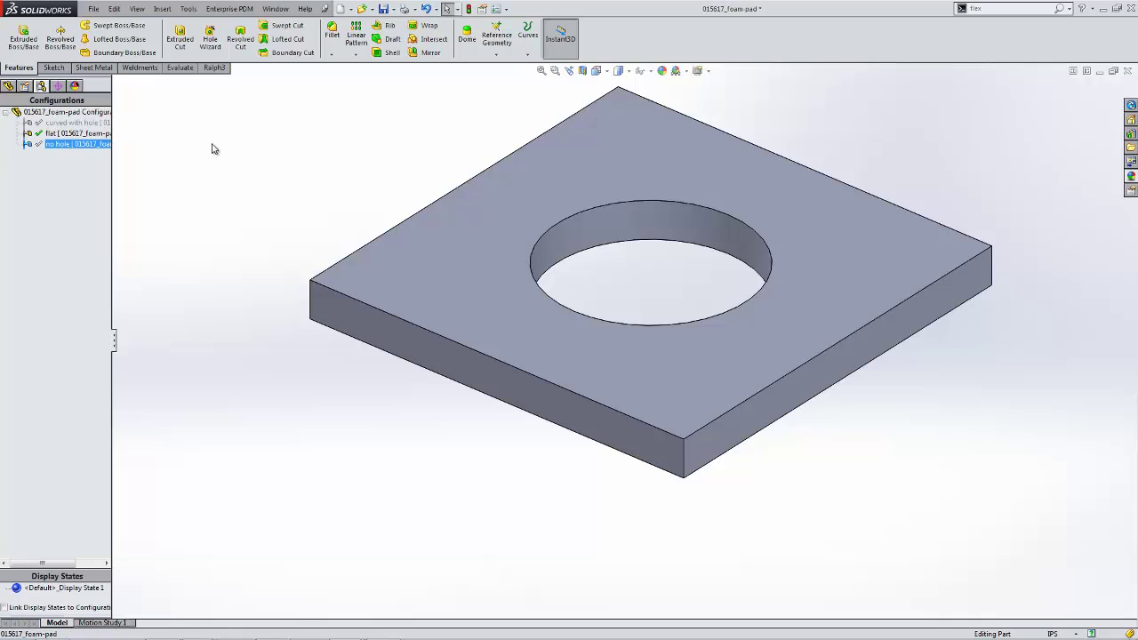
Step: Activate the curved with hole configuration and suppress the hole feature in it
double_click(77, 126)
left_click(8, 86)
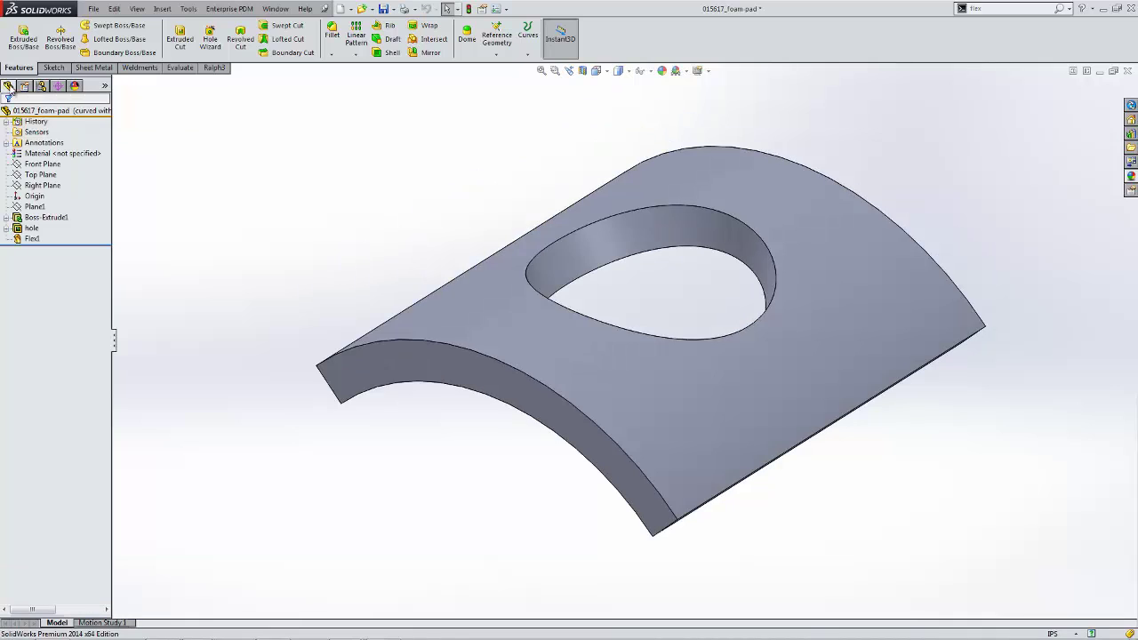
left_click(31, 227)
left_click(69, 209)
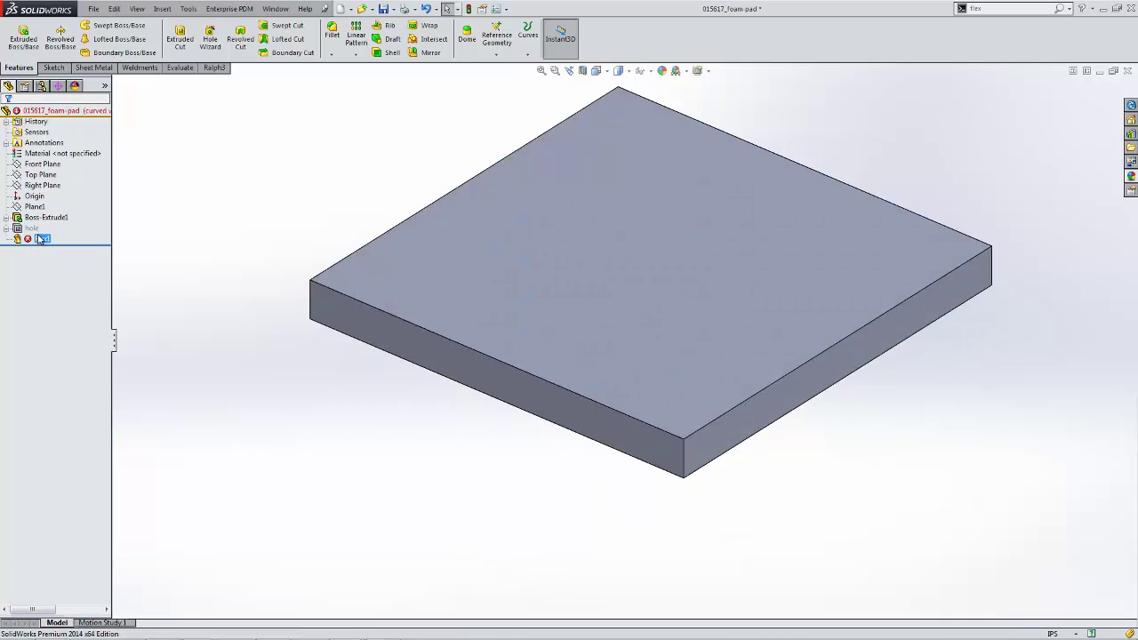
Step: Activate the flat, no hole and curved with hole configurations in turn to compare their geometry, ending on curved with hole
left_click(41, 85)
left_click(59, 123)
double_click(56, 133)
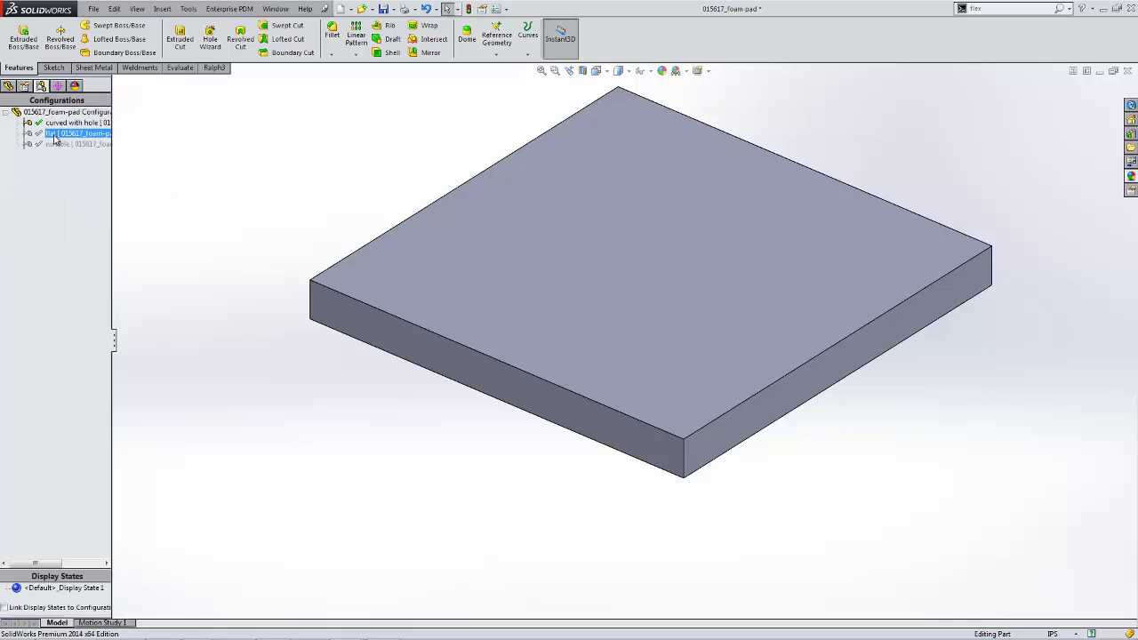
double_click(55, 144)
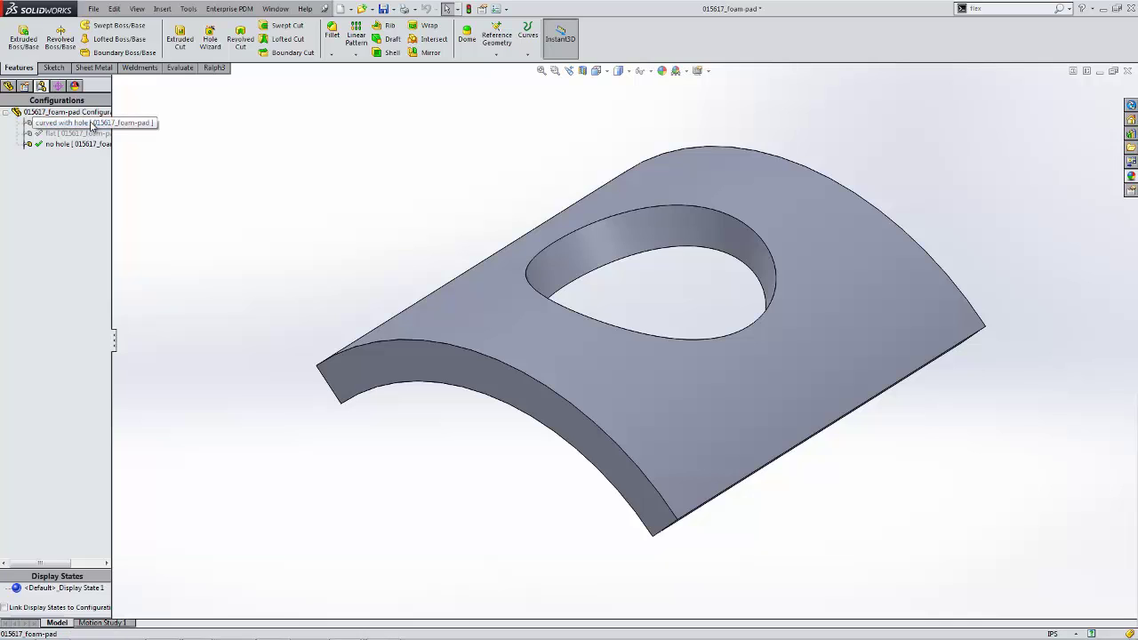
double_click(60, 123)
double_click(55, 134)
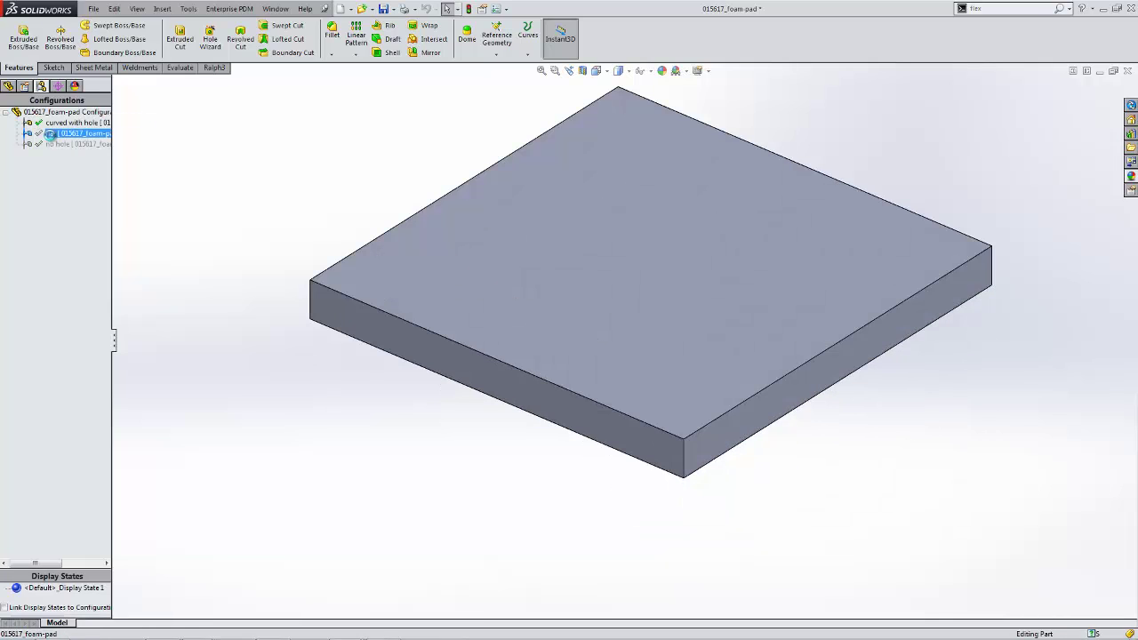
double_click(55, 145)
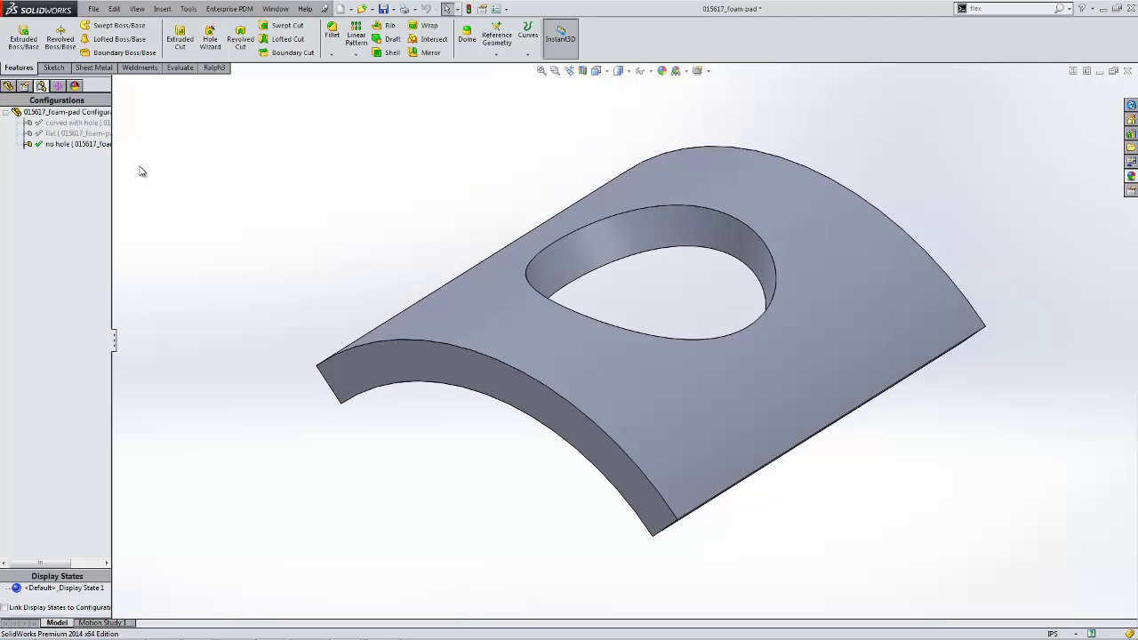
double_click(76, 134)
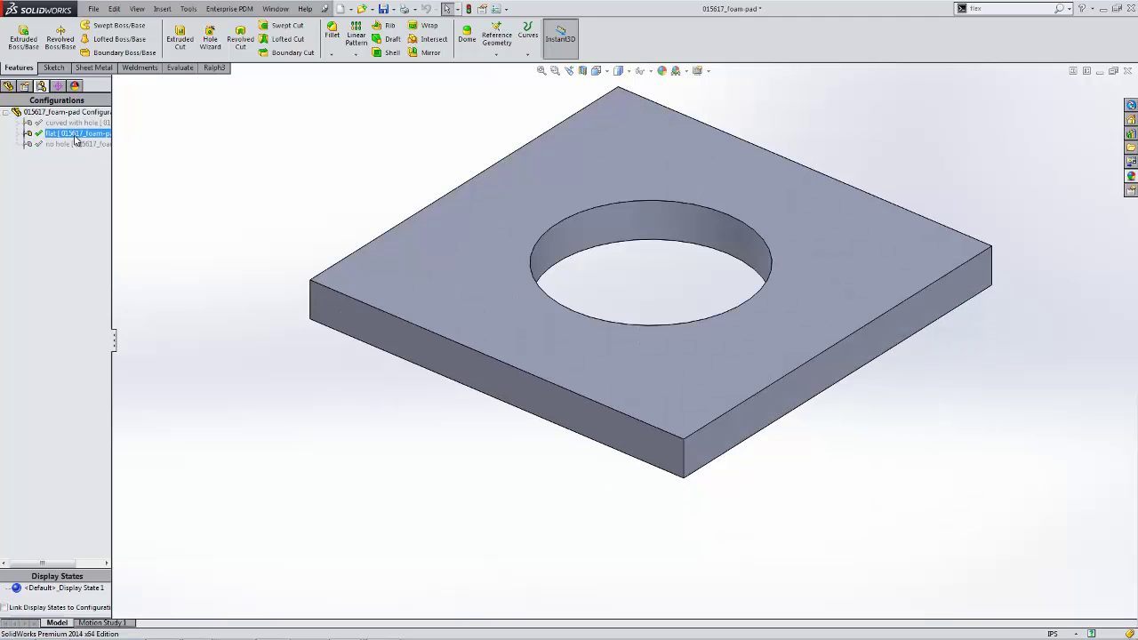
double_click(77, 123)
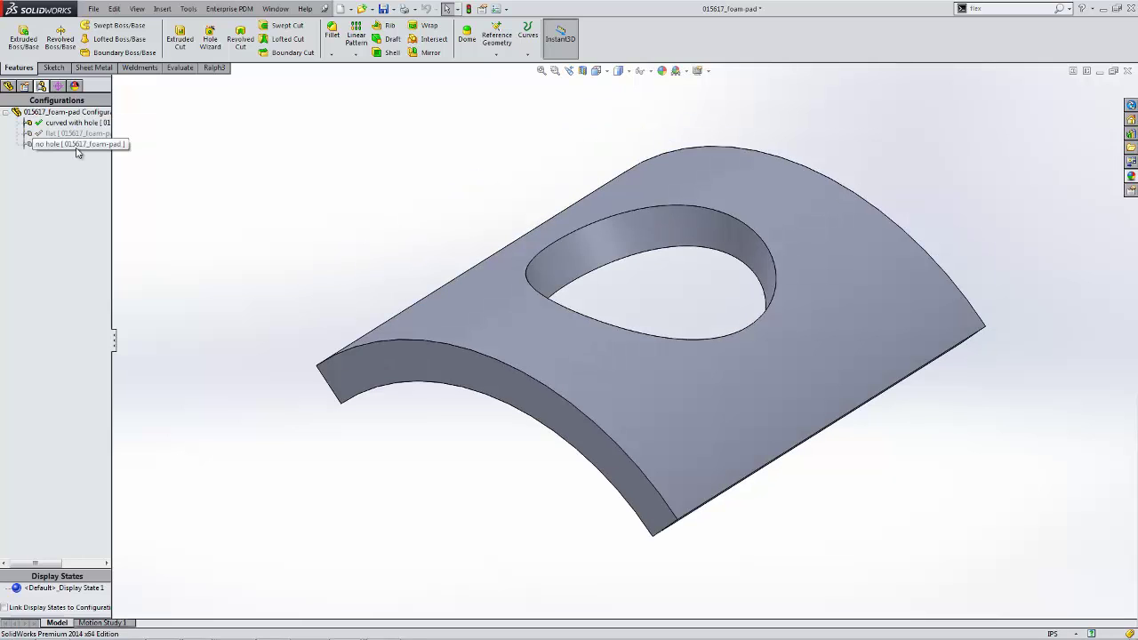
double_click(77, 146)
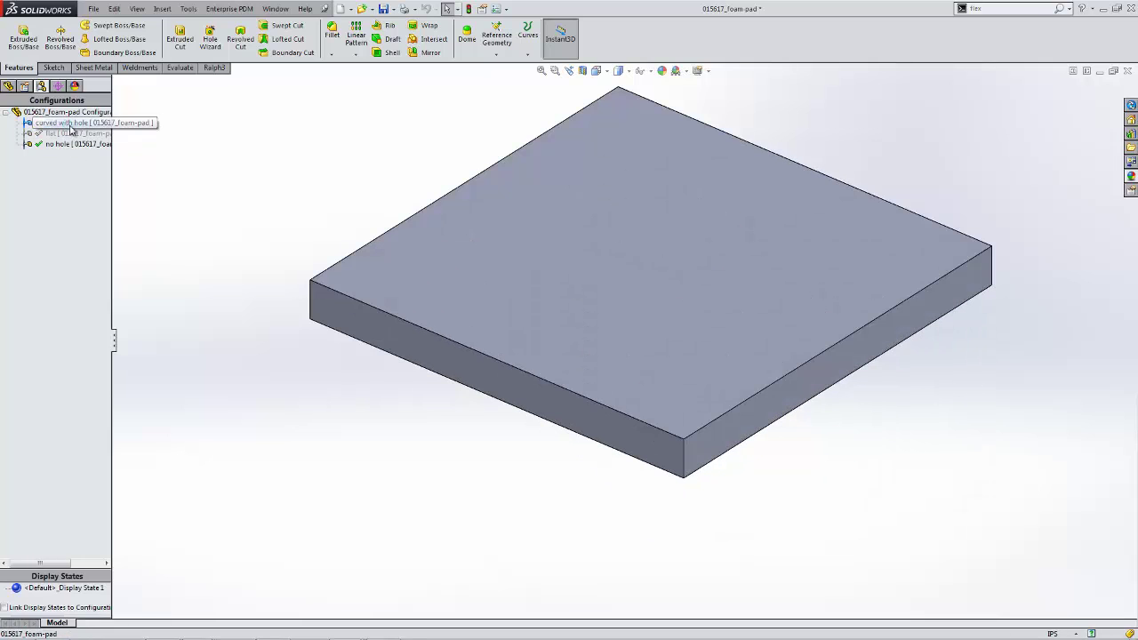
double_click(67, 122)
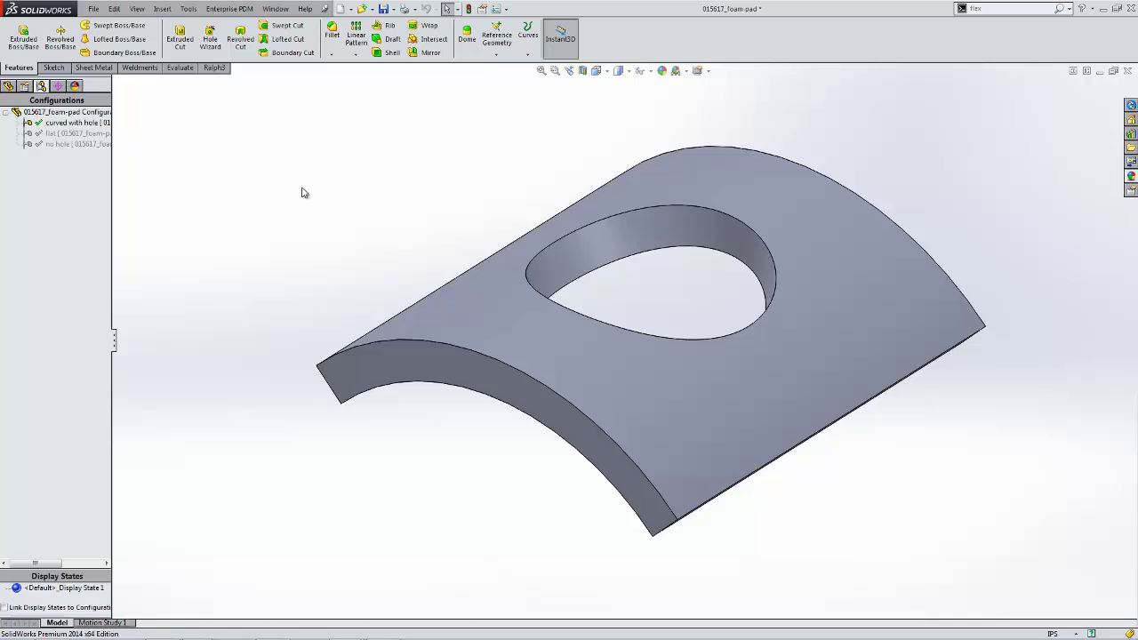
Step: Insert an auto-created design table that lets model edits update it and includes new parameters and configurations
left_click(189, 10)
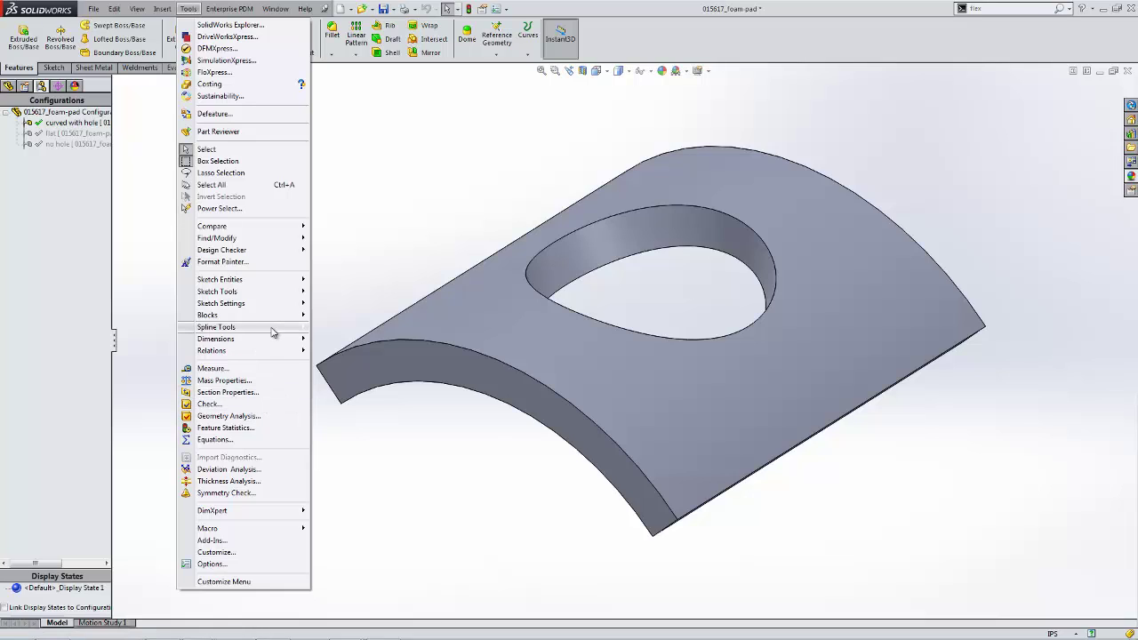
mouse_move(161, 8)
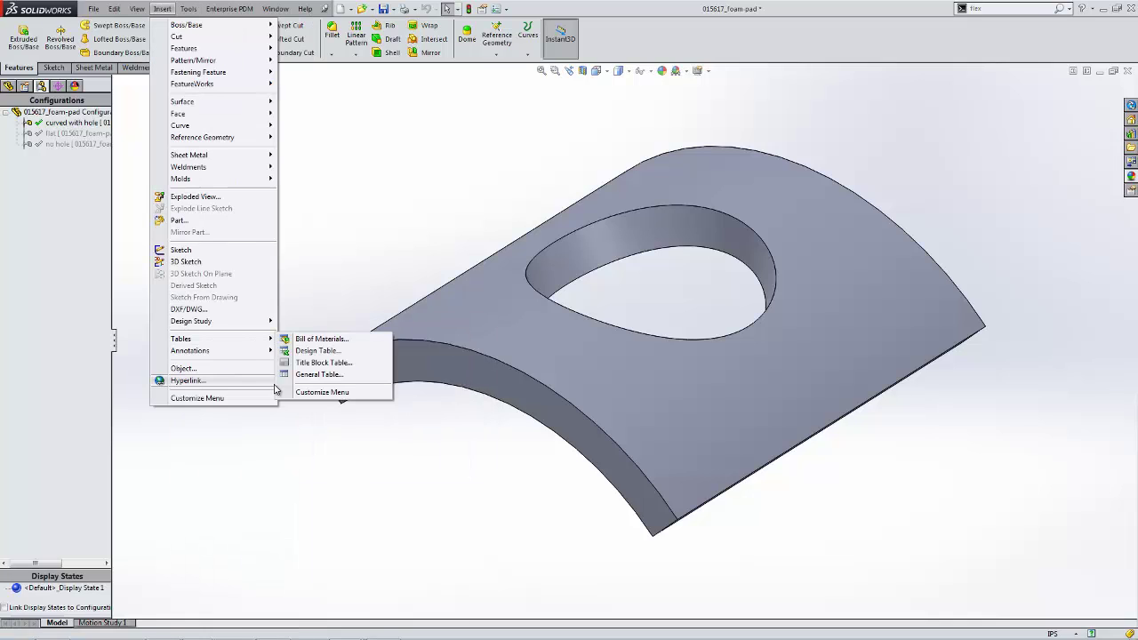
mouse_move(254, 339)
left_click(337, 351)
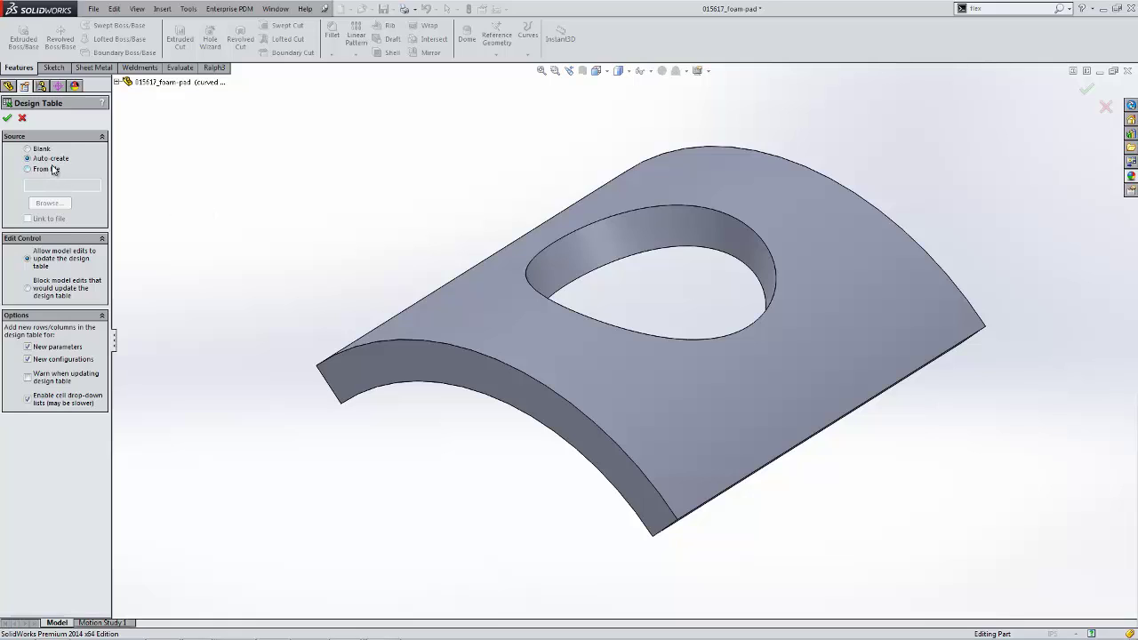
left_click(8, 118)
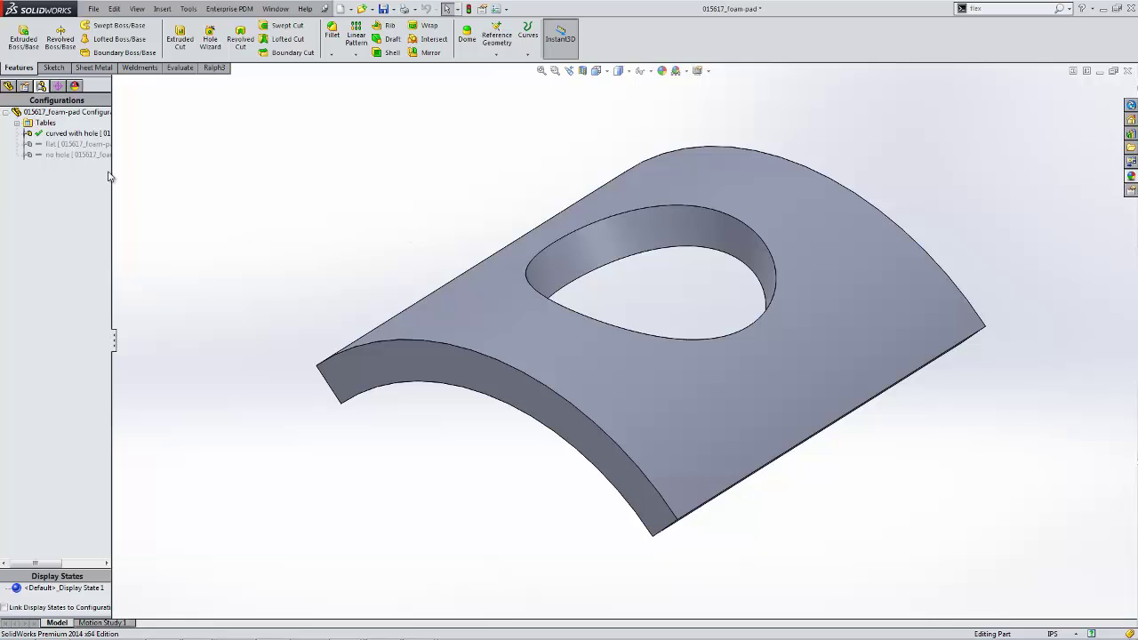
Step: Open the design table for editing beside the model, add a column for the pad's width dimension and close the table
left_click(17, 123)
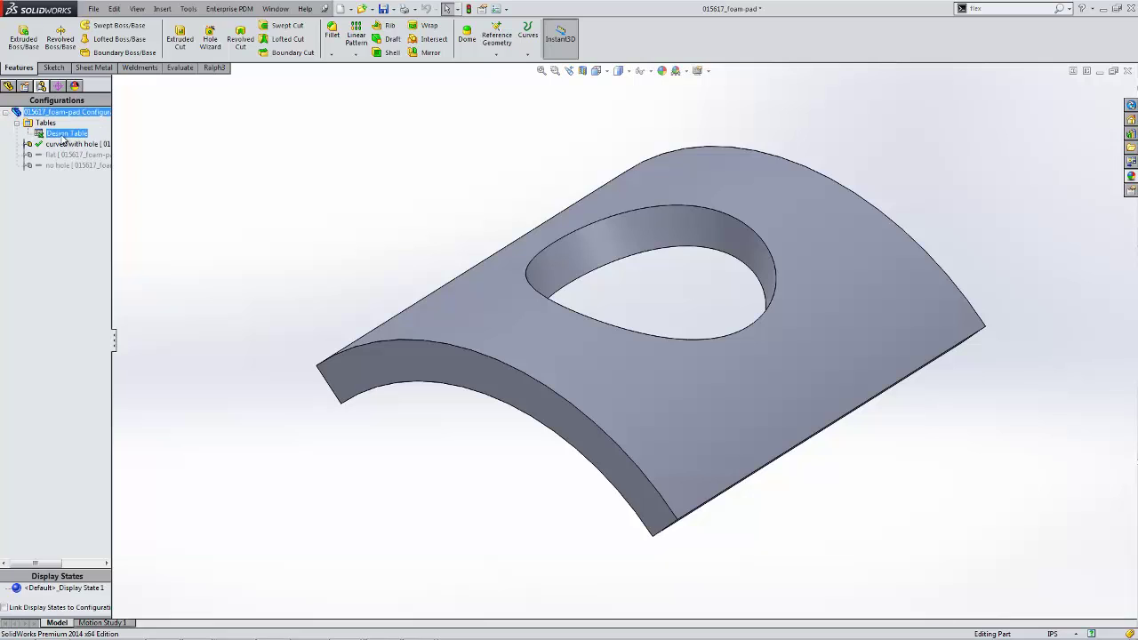
left_click(49, 140)
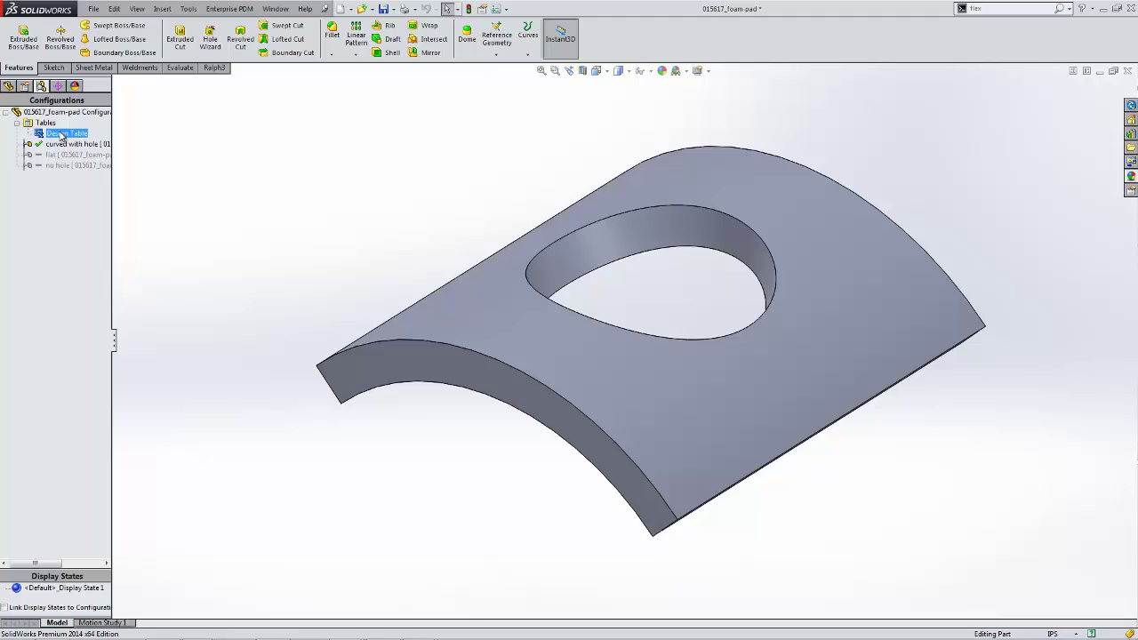
right_click(61, 136)
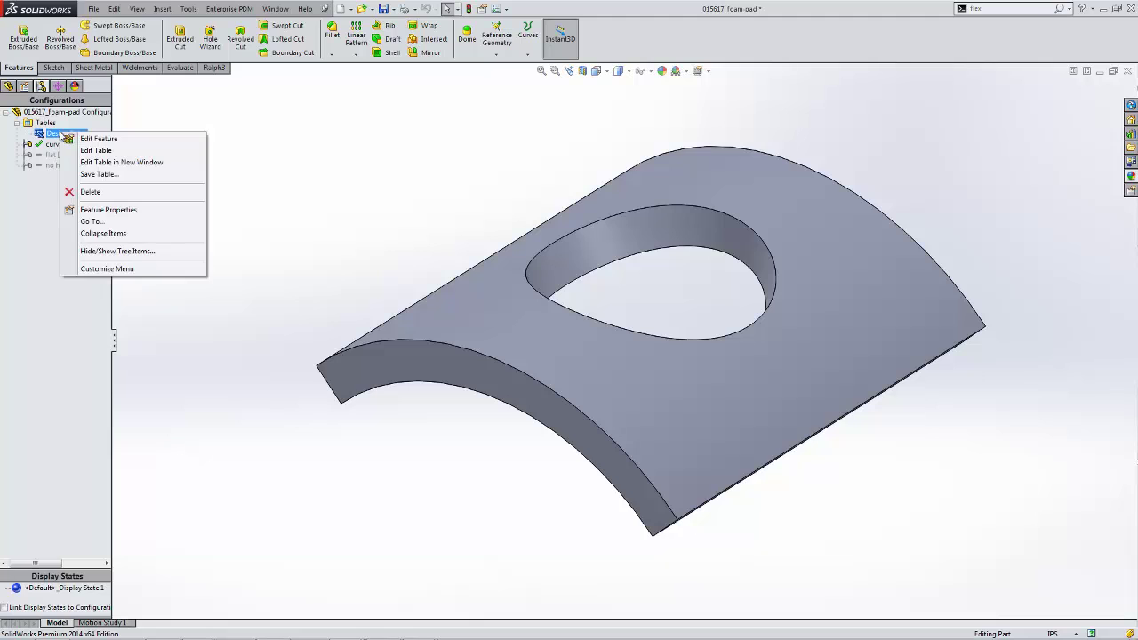
left_click(114, 150)
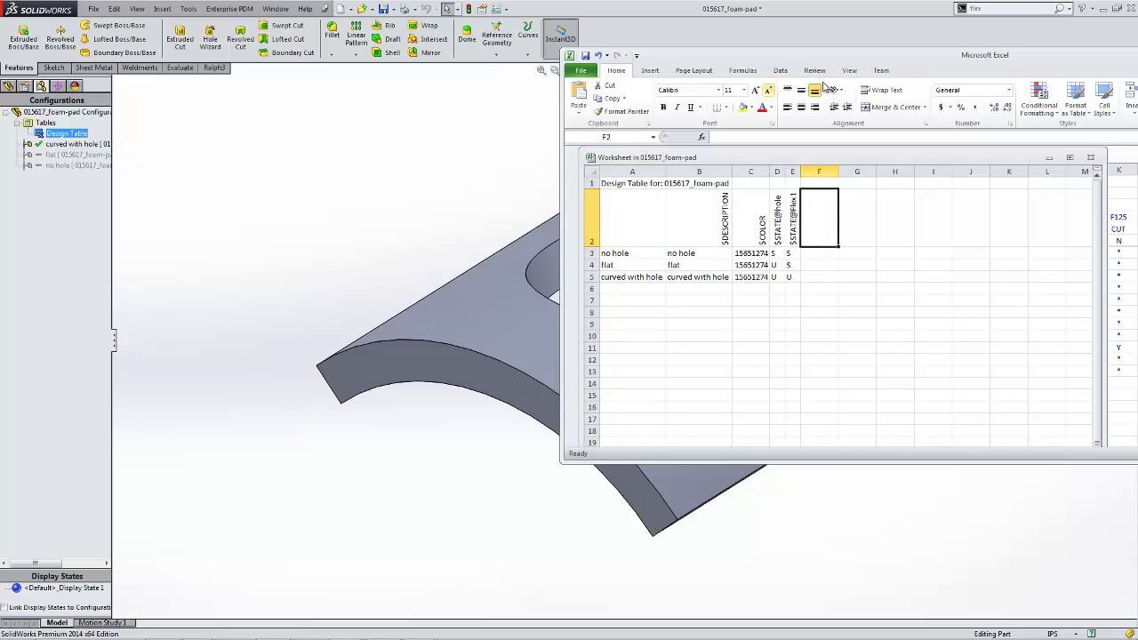
left_click_drag(860, 60, 462, 110)
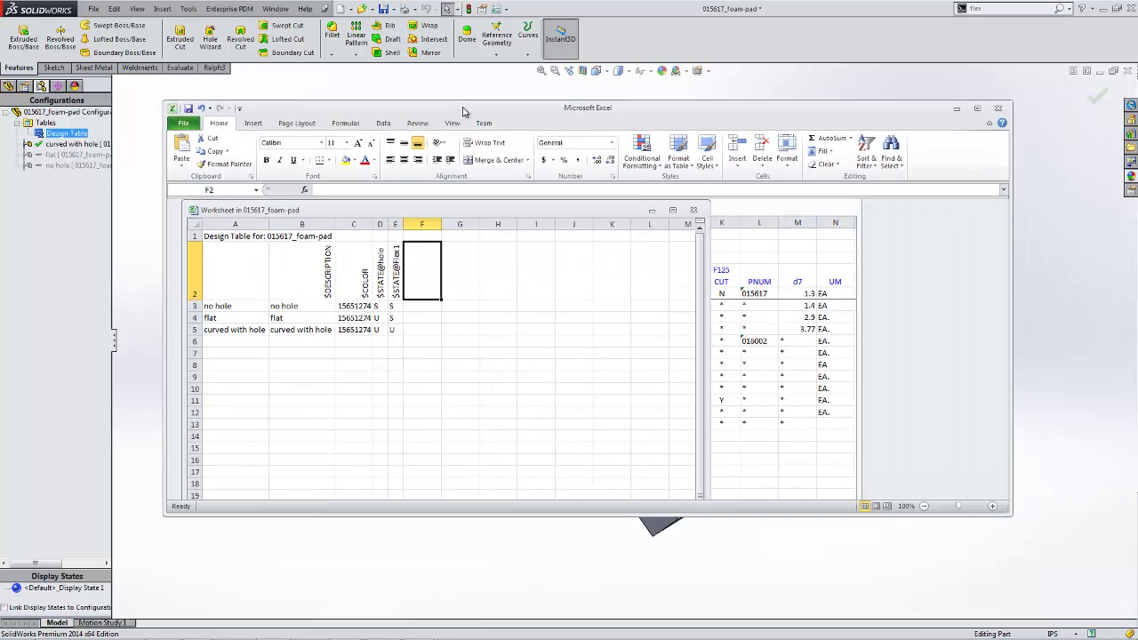
left_click_drag(681, 113, 2, 166)
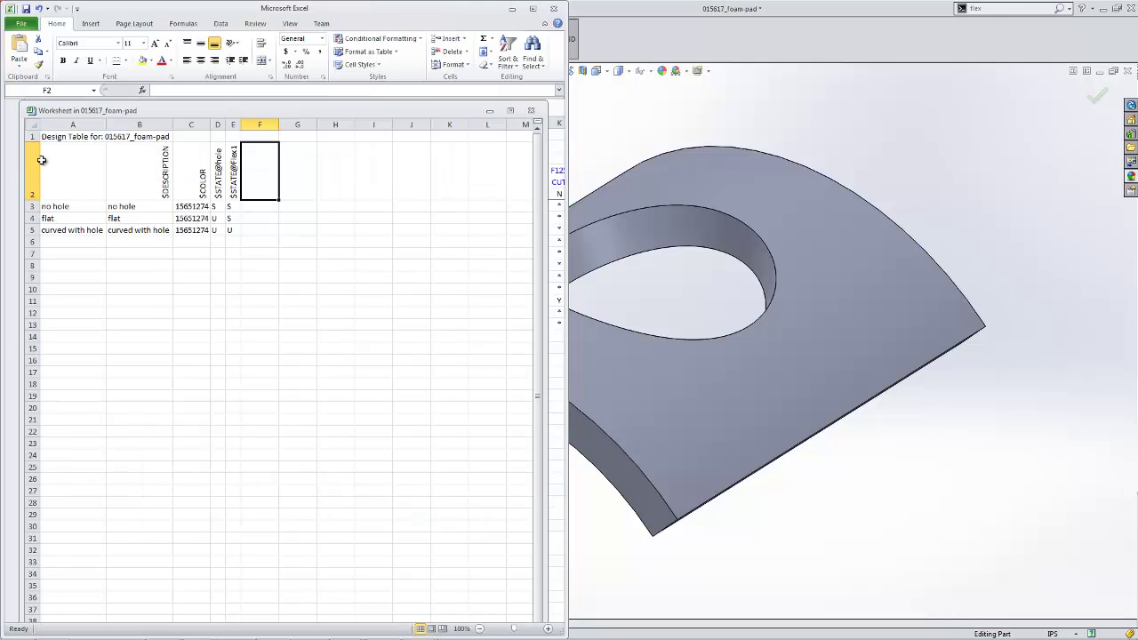
left_click(511, 111)
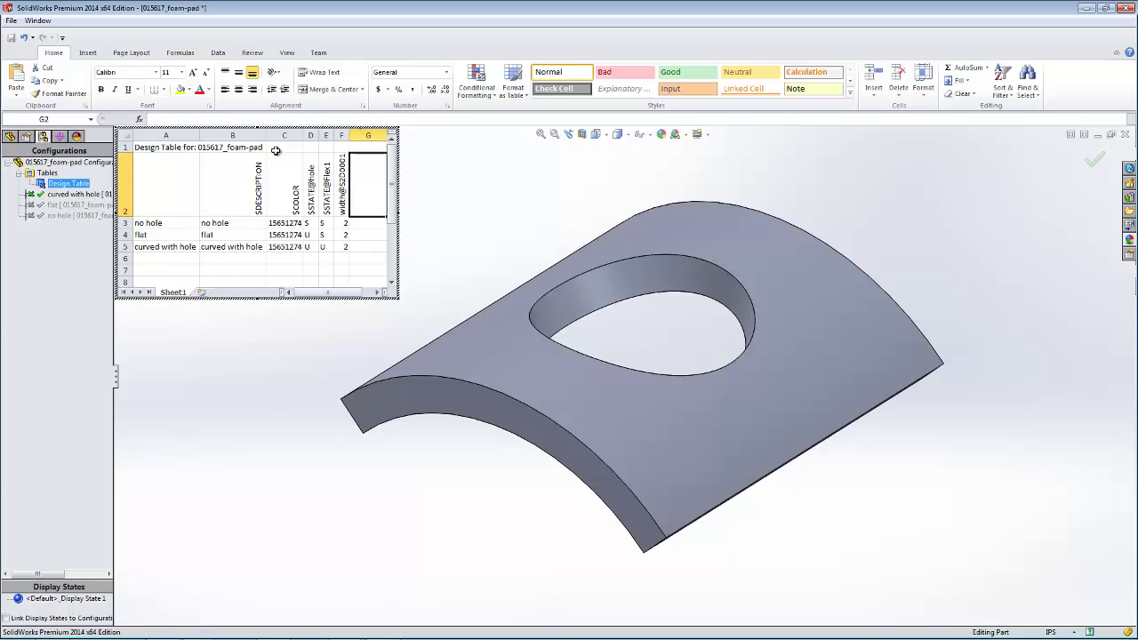
left_click(399, 300)
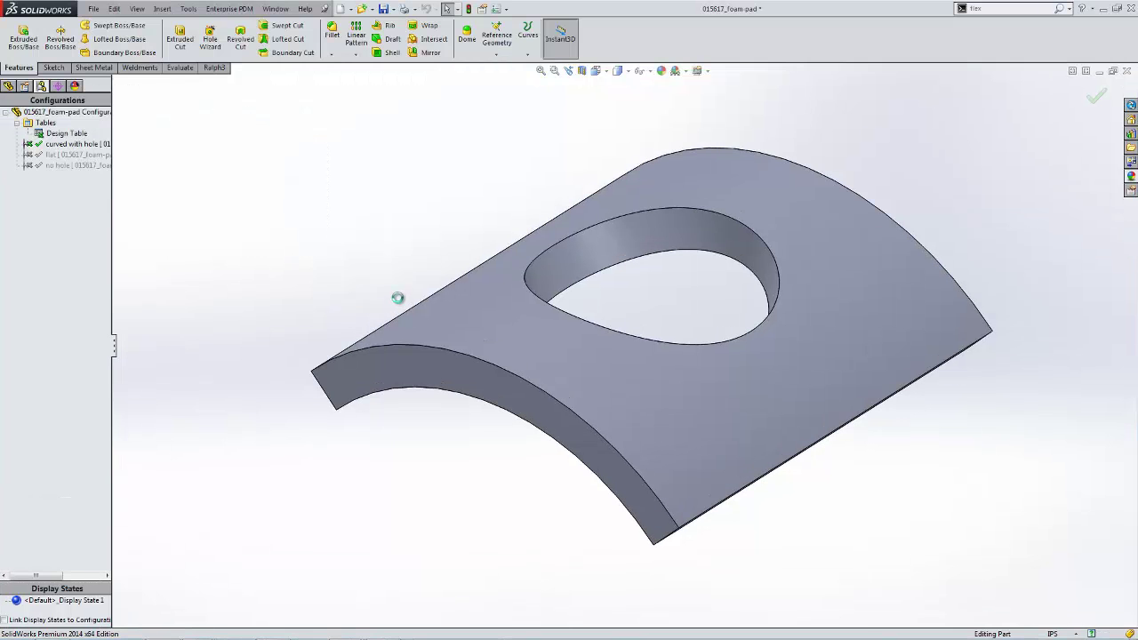
Step: Reopen the design table for editing, enlarge it and add the pad's extrusion height dimension as a new column in cell G2
right_click(72, 134)
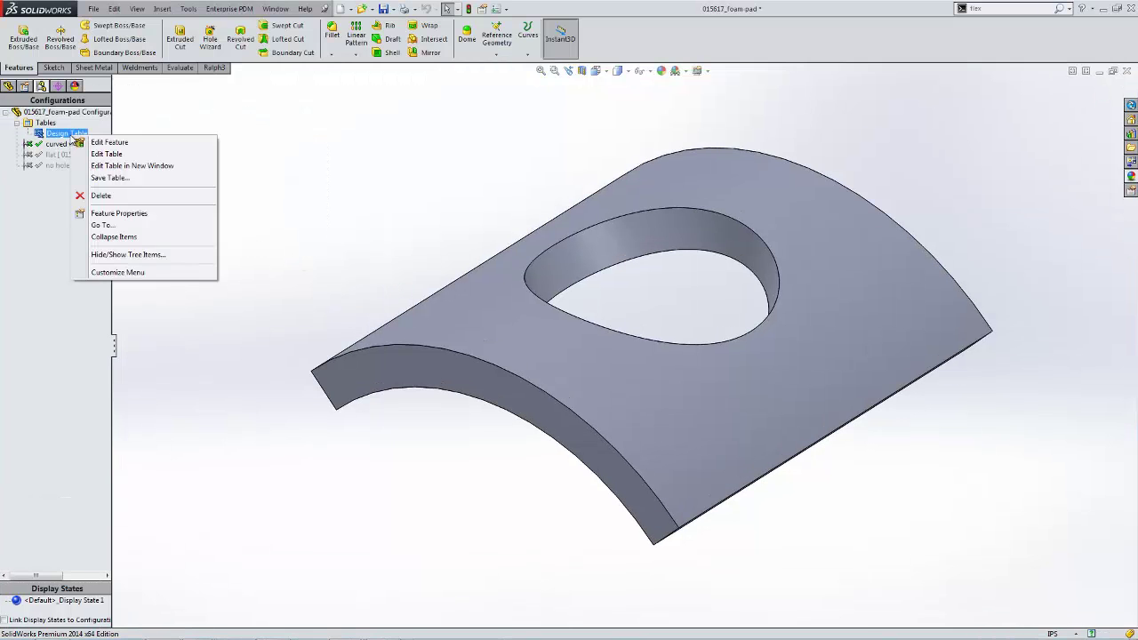
left_click(106, 154)
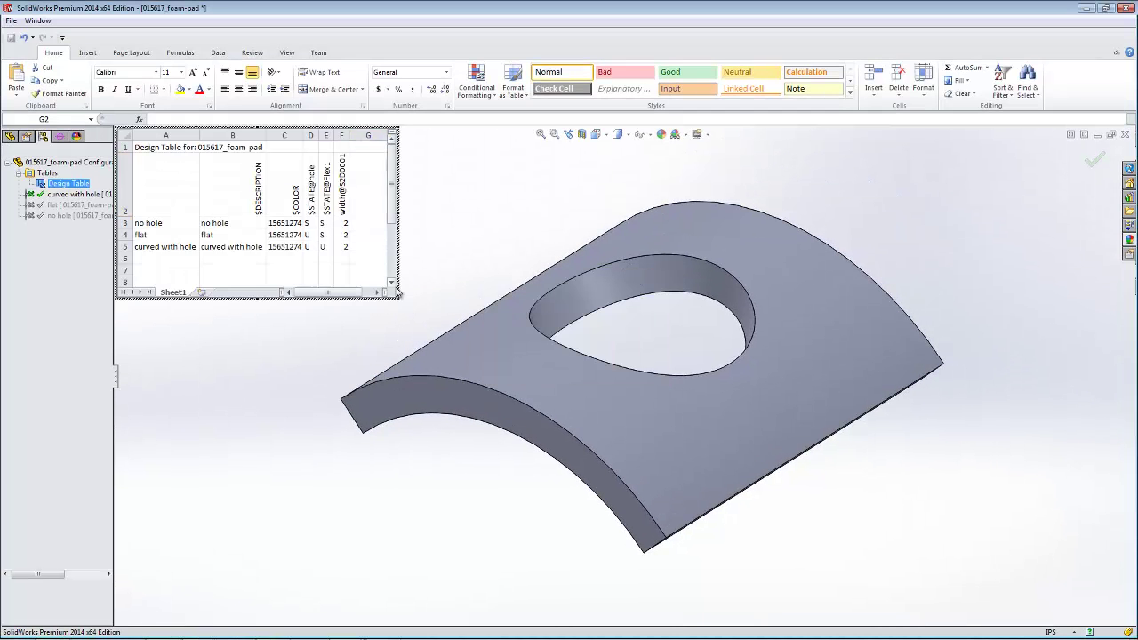
left_click_drag(398, 302, 405, 360)
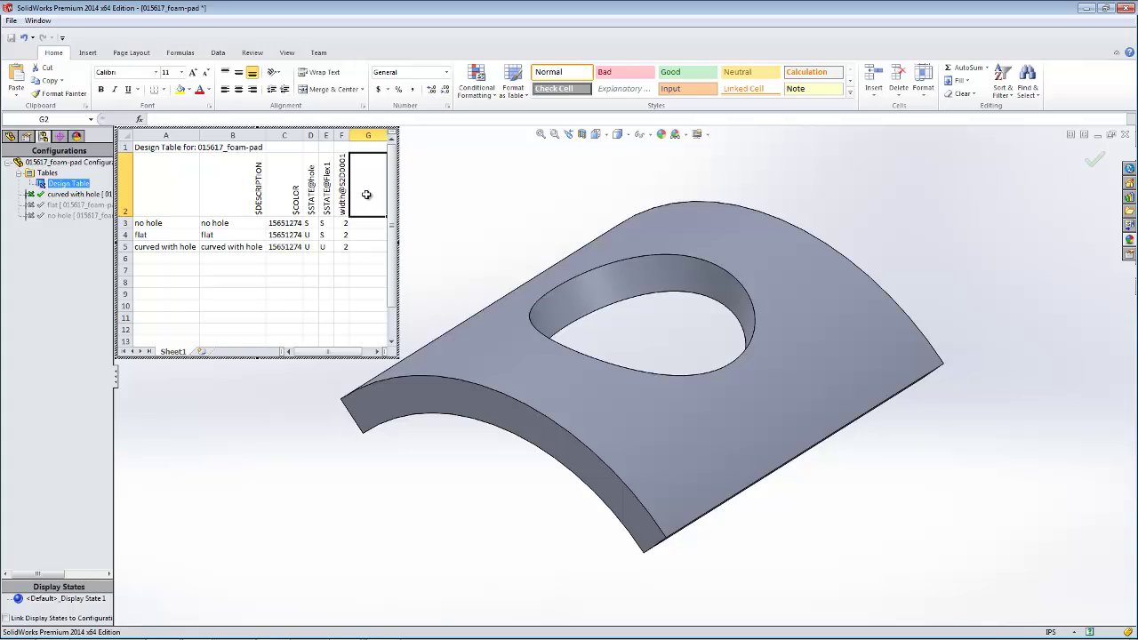
left_click_drag(366, 193, 368, 200)
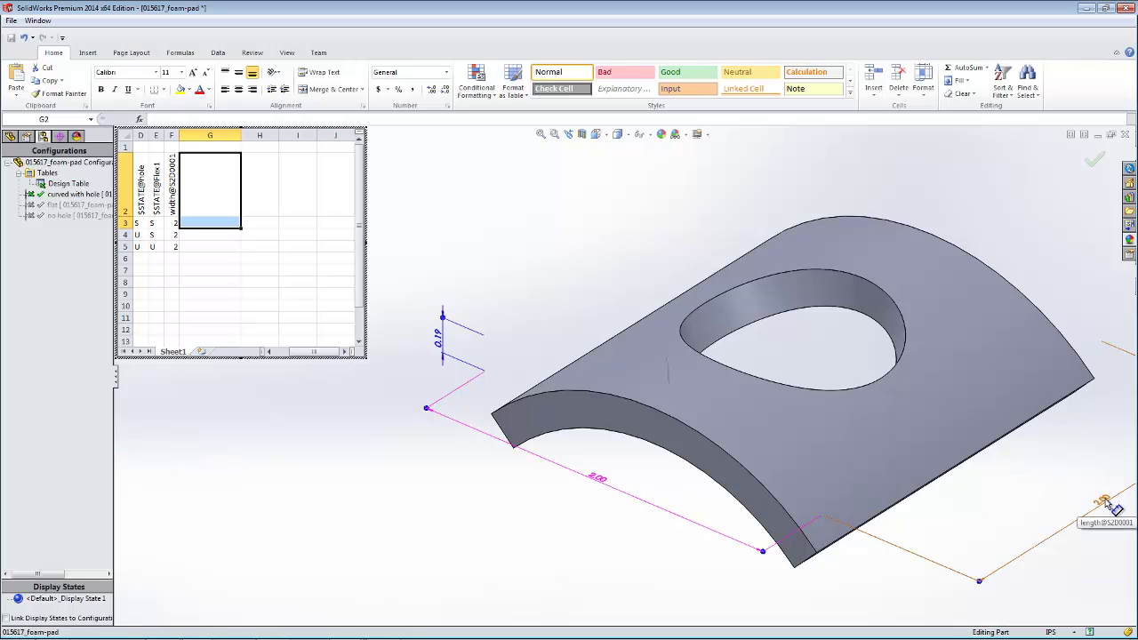
double_click(441, 342)
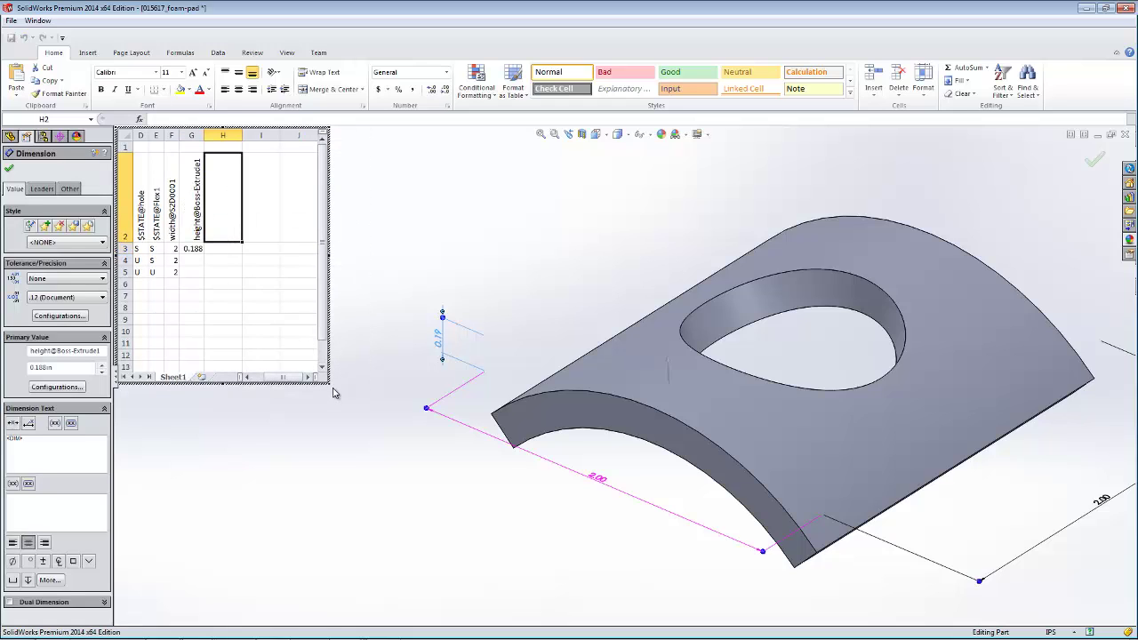
Step: Widen the design table and fill the 0.188 height down from the no hole row to the flat and curved with hole rows
left_click_drag(329, 383, 549, 400)
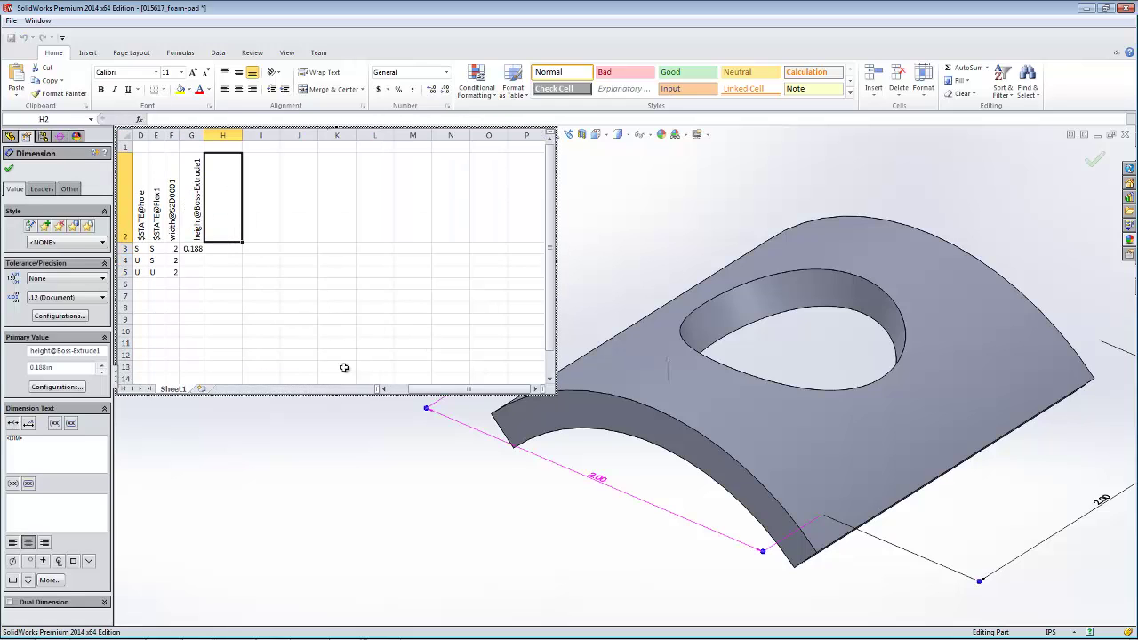
left_click_drag(433, 392, 388, 392)
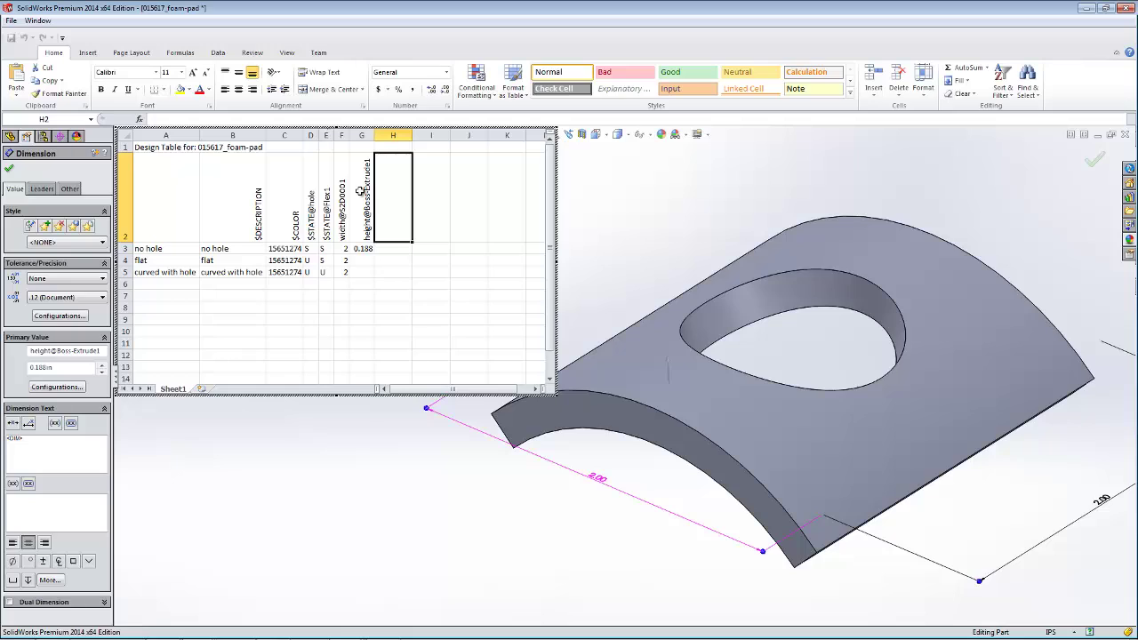
left_click(368, 249)
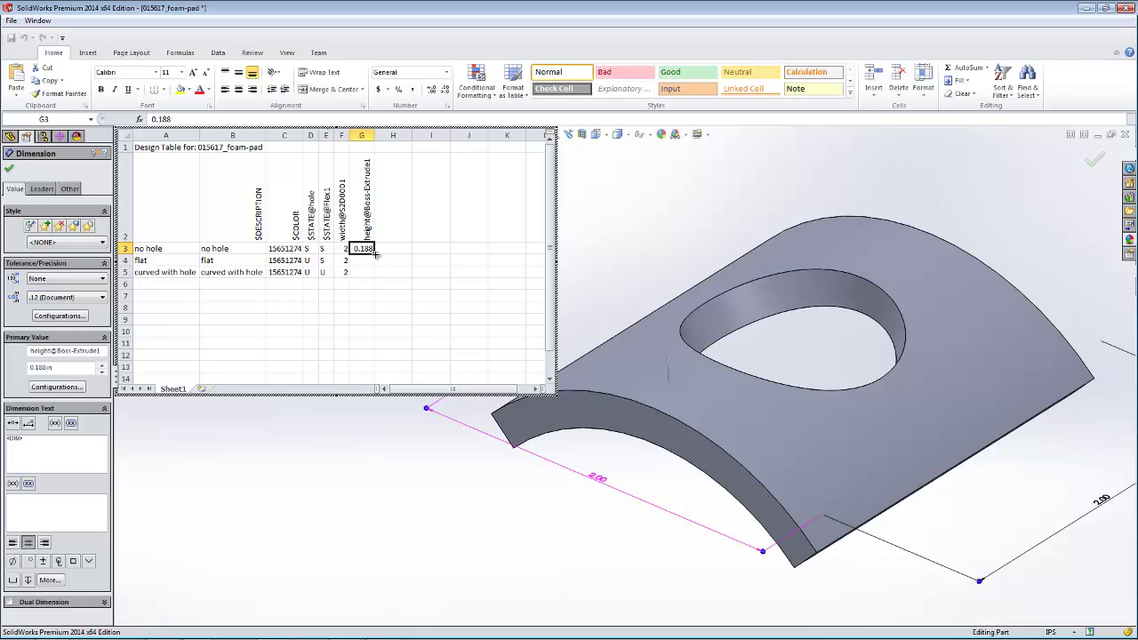
left_click_drag(375, 255, 378, 277)
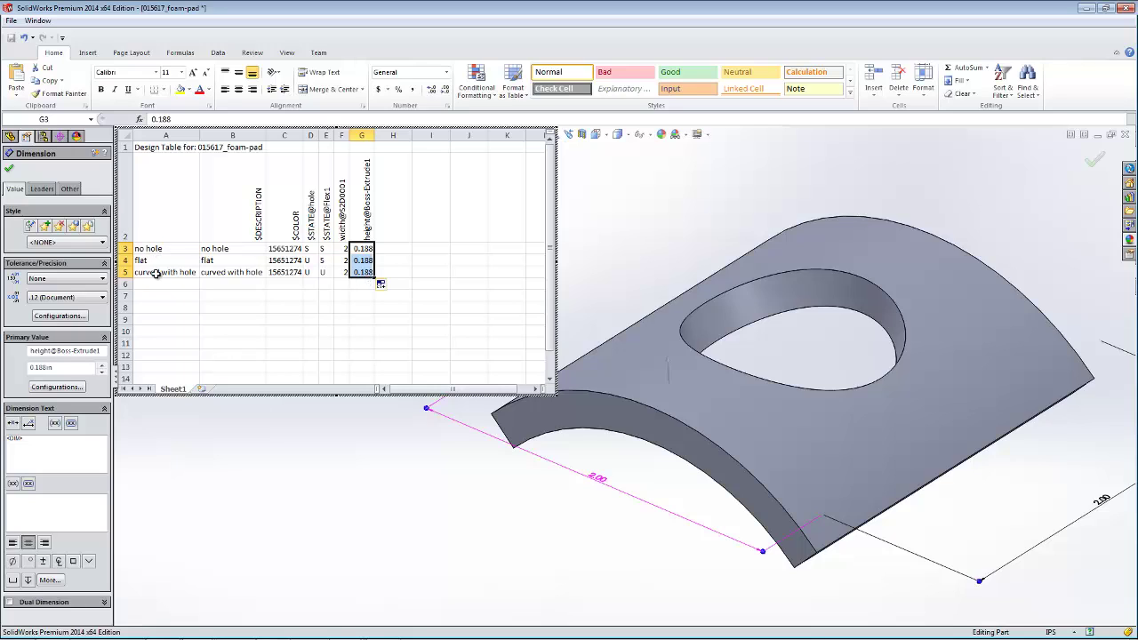
Step: Duplicate the three configuration rows into rows 6 to 8 of the design table and set the height of the copies to 0.35
left_click_drag(158, 248, 369, 316)
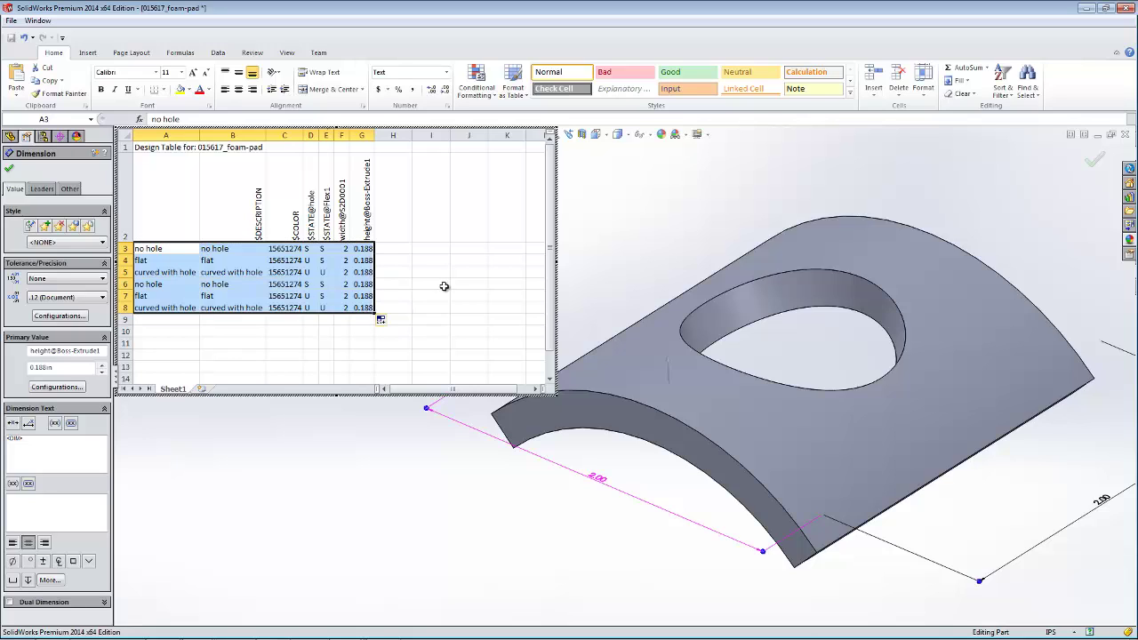
left_click(443, 285)
left_click(366, 283)
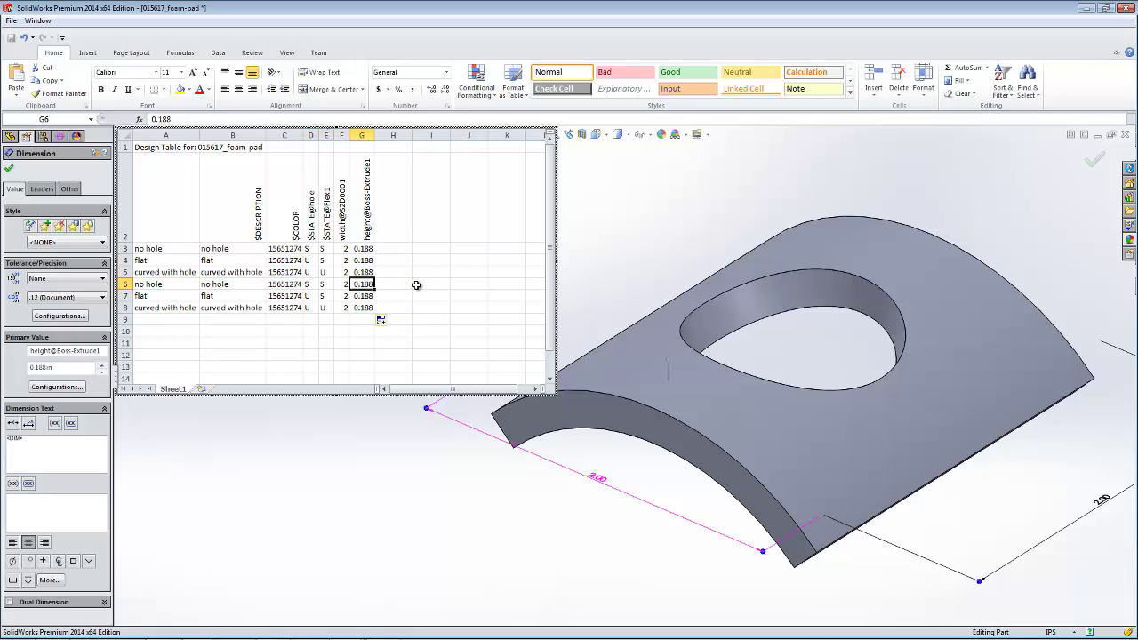
type(".35")
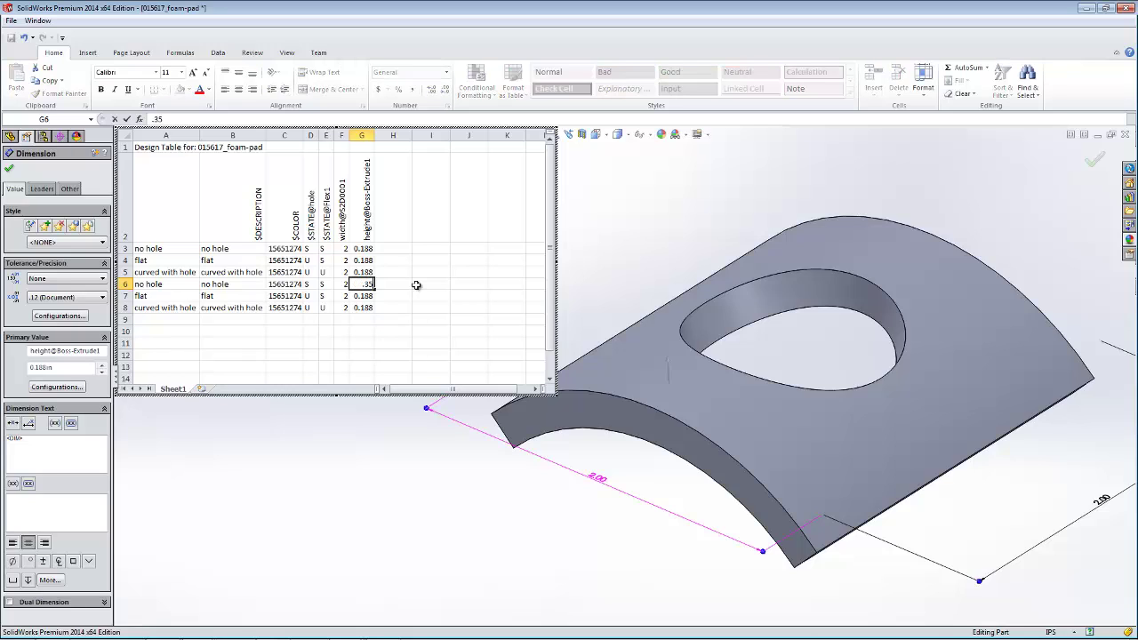
key("Return")
left_click(364, 284)
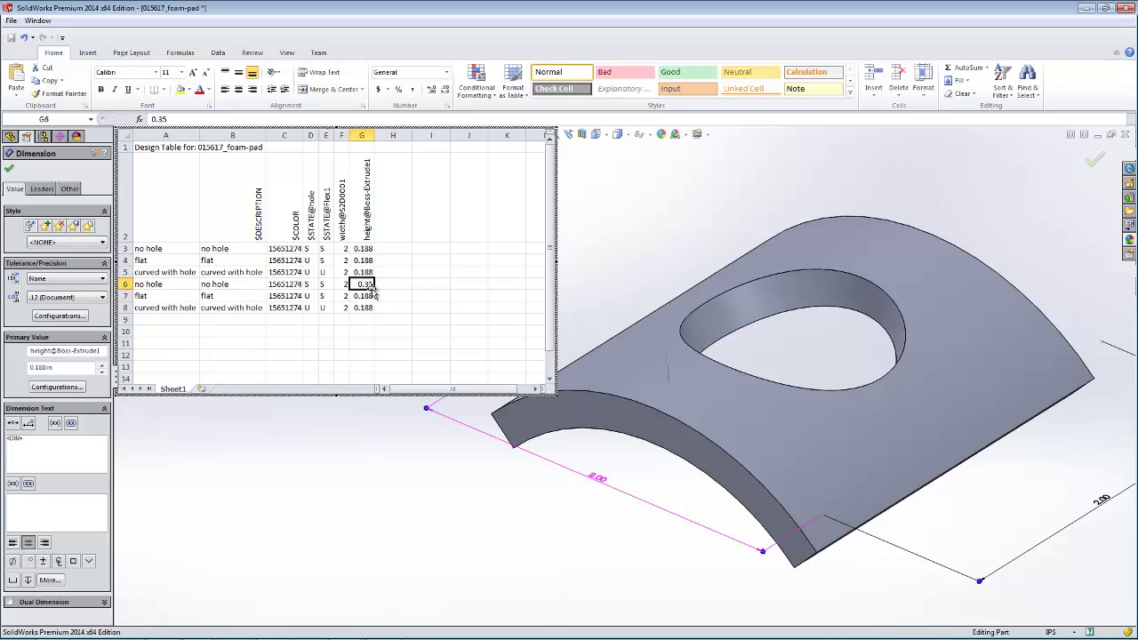
left_click_drag(374, 290, 375, 313)
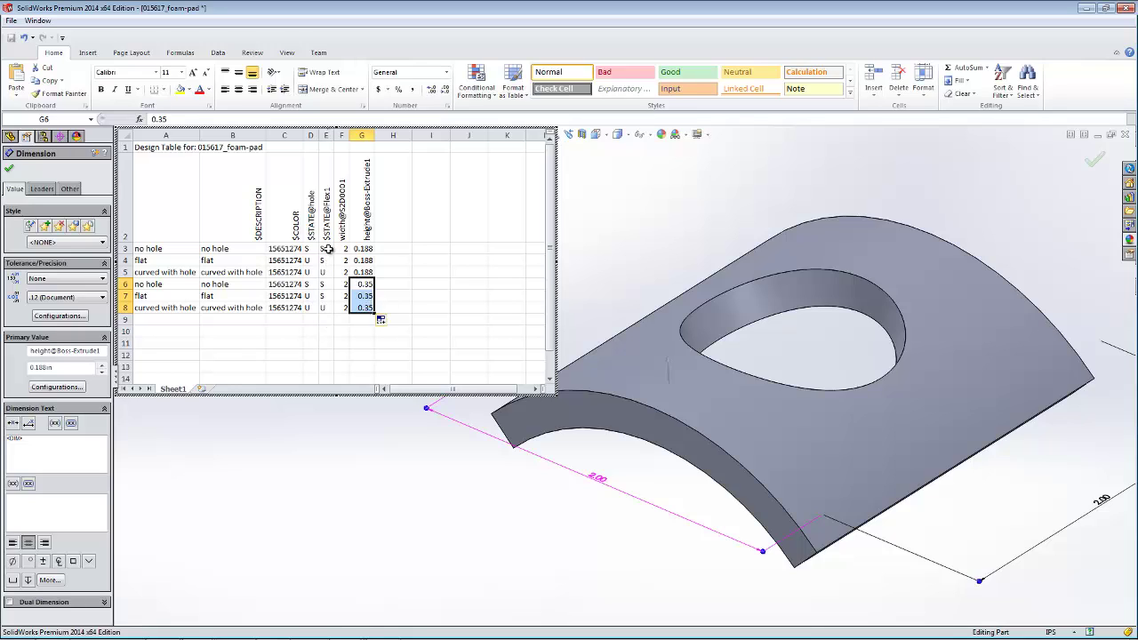
Step: Prefix the configuration names in cells A6 to A8 with "Thick:" and correct the misspelled prefix in A7
double_click(178, 285)
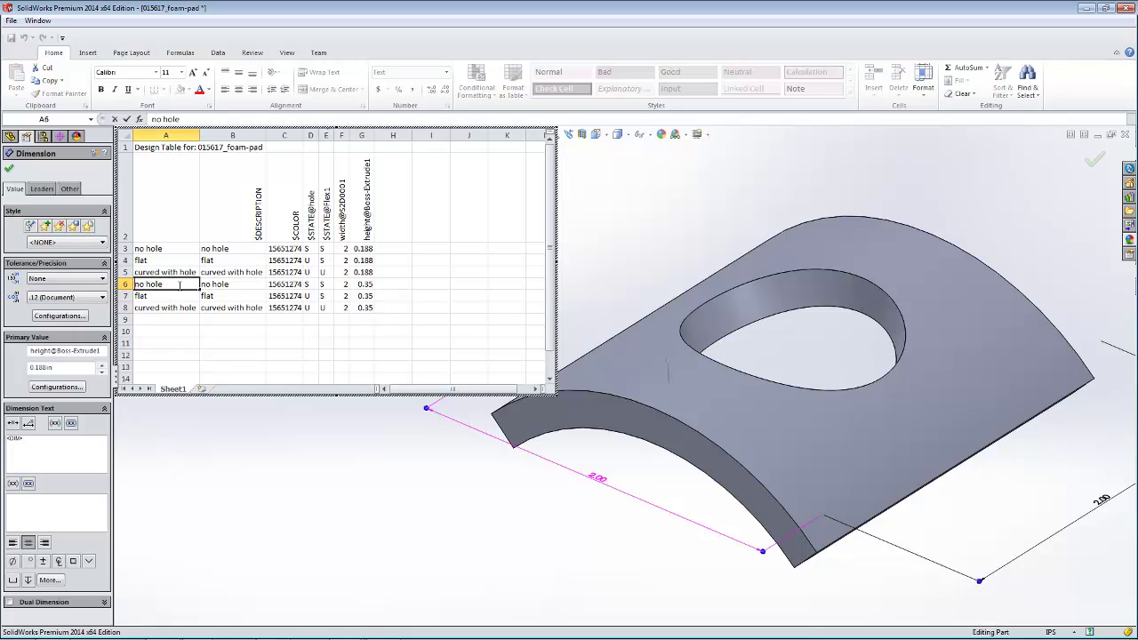
type("Thick:")
double_click(146, 296)
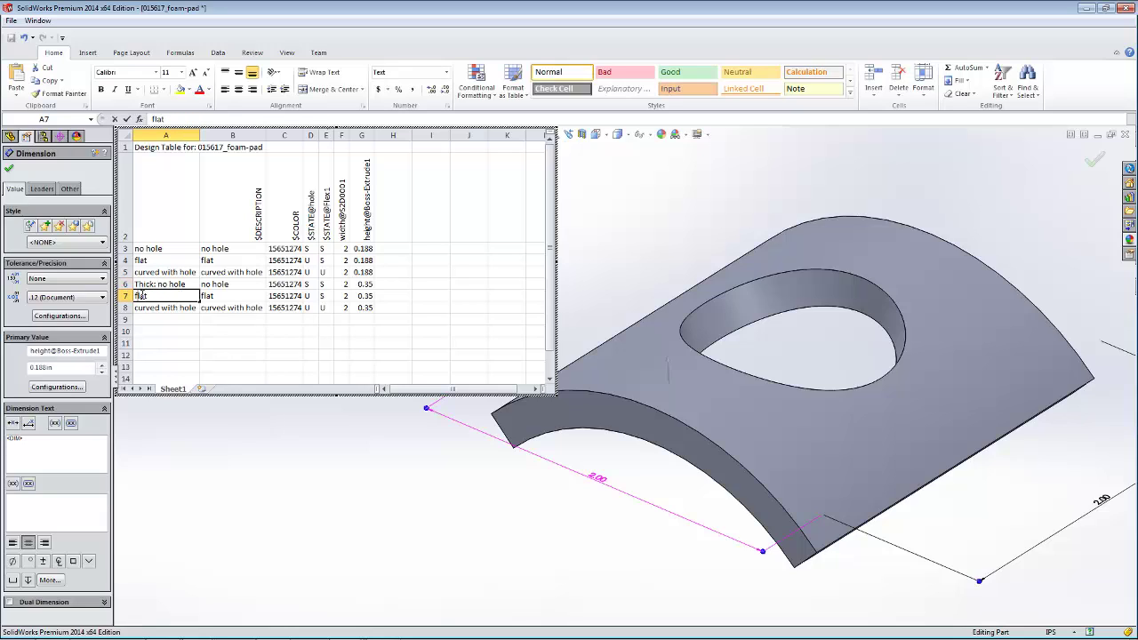
type("Thisk:")
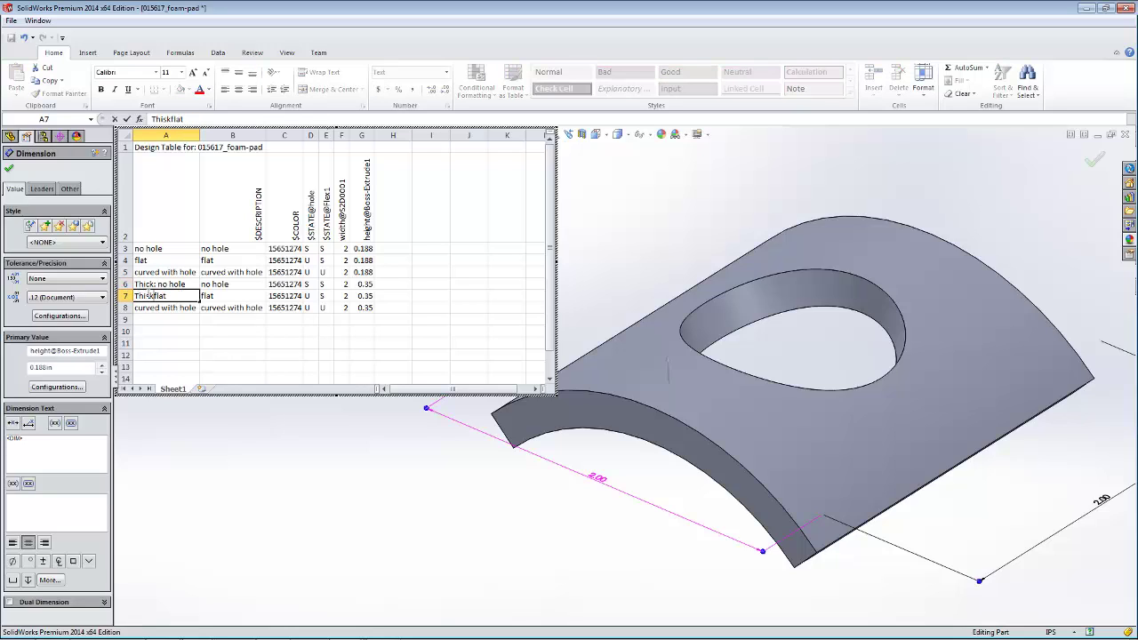
key("Return")
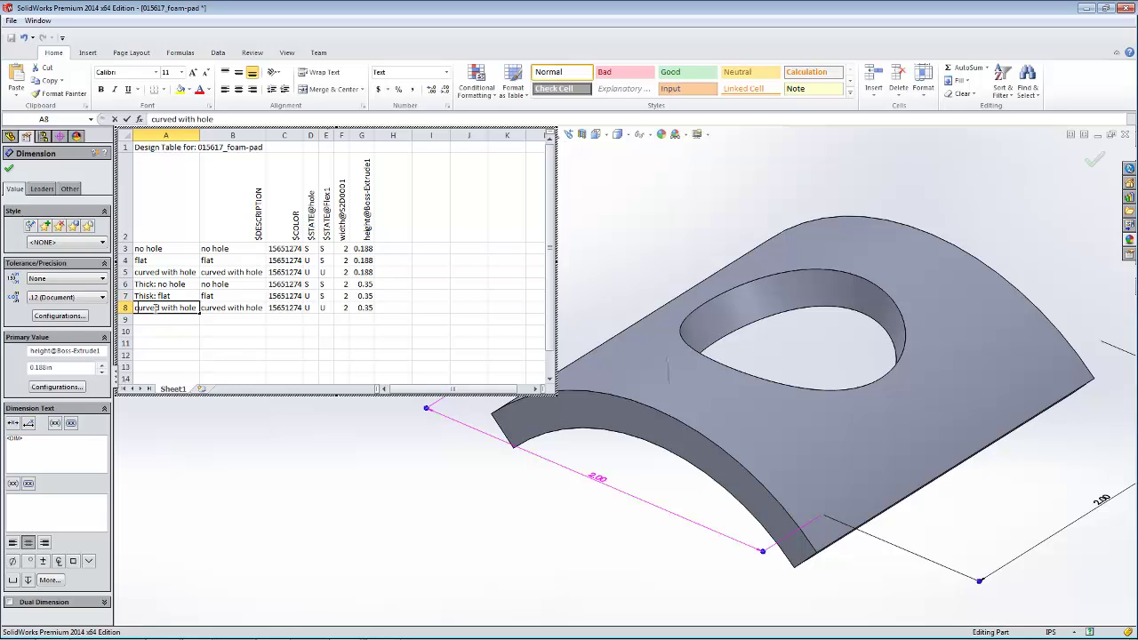
type("Thick:")
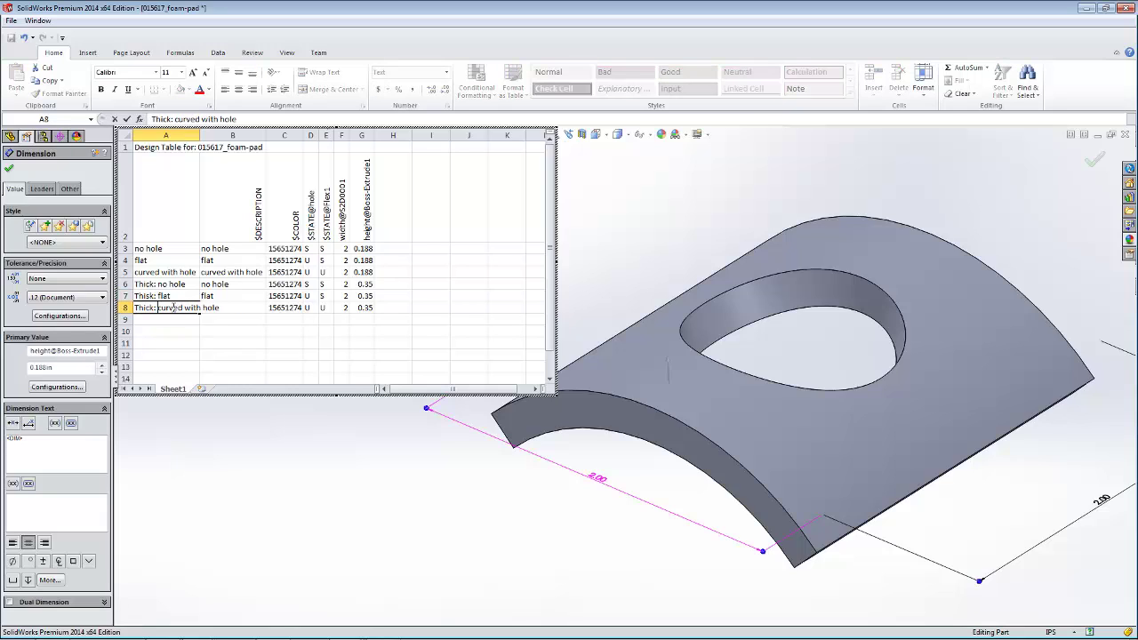
left_click(364, 319)
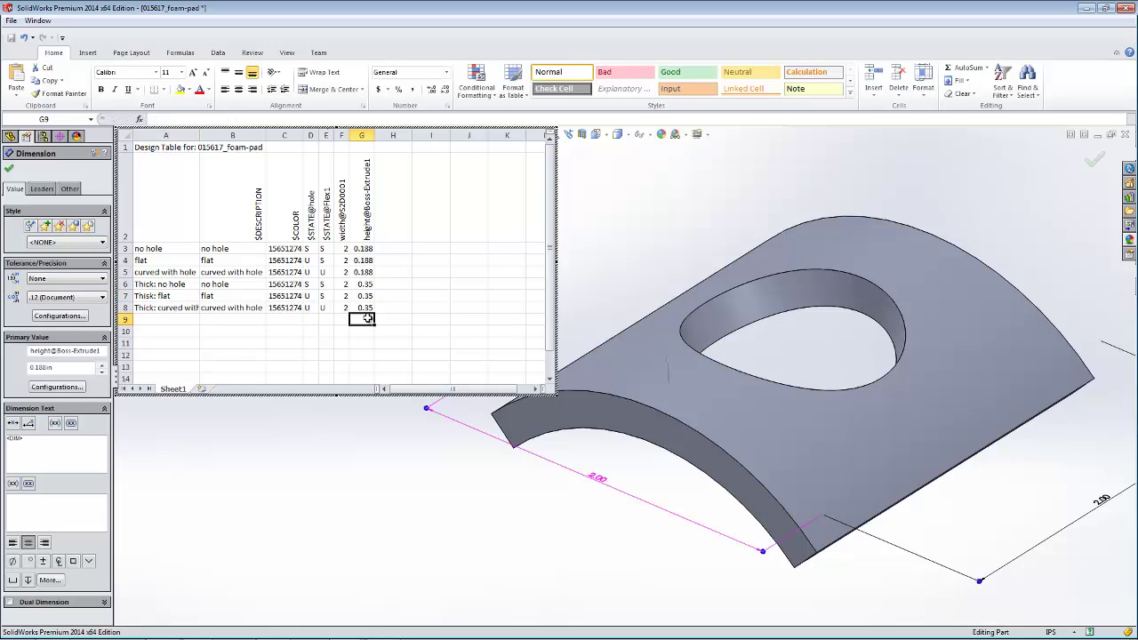
left_click(151, 296)
double_click(161, 296)
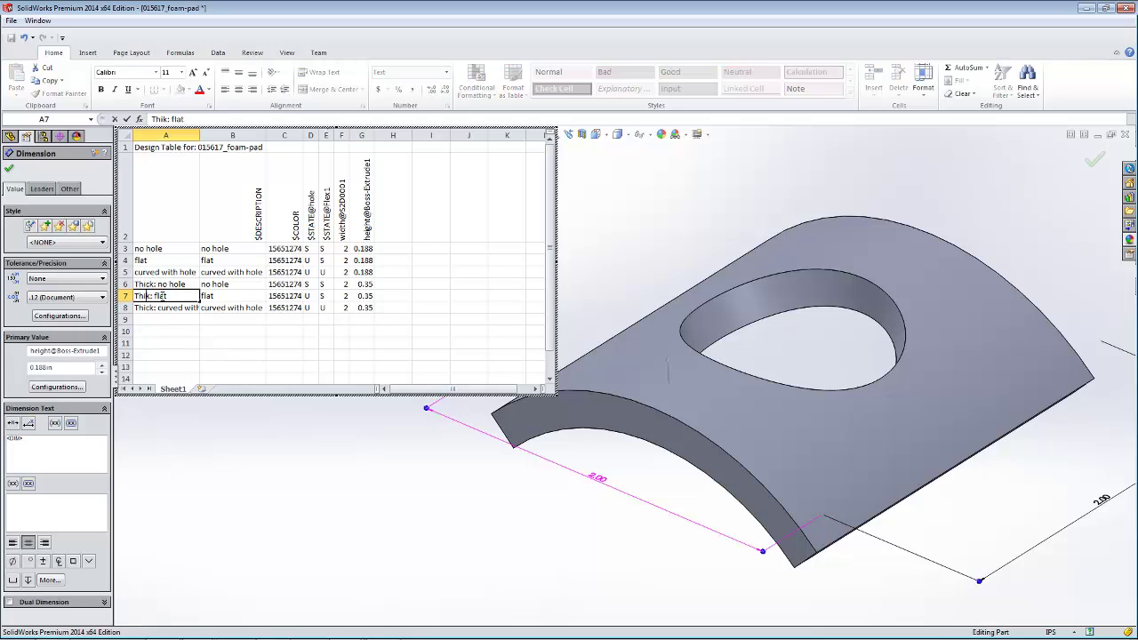
left_click(168, 329)
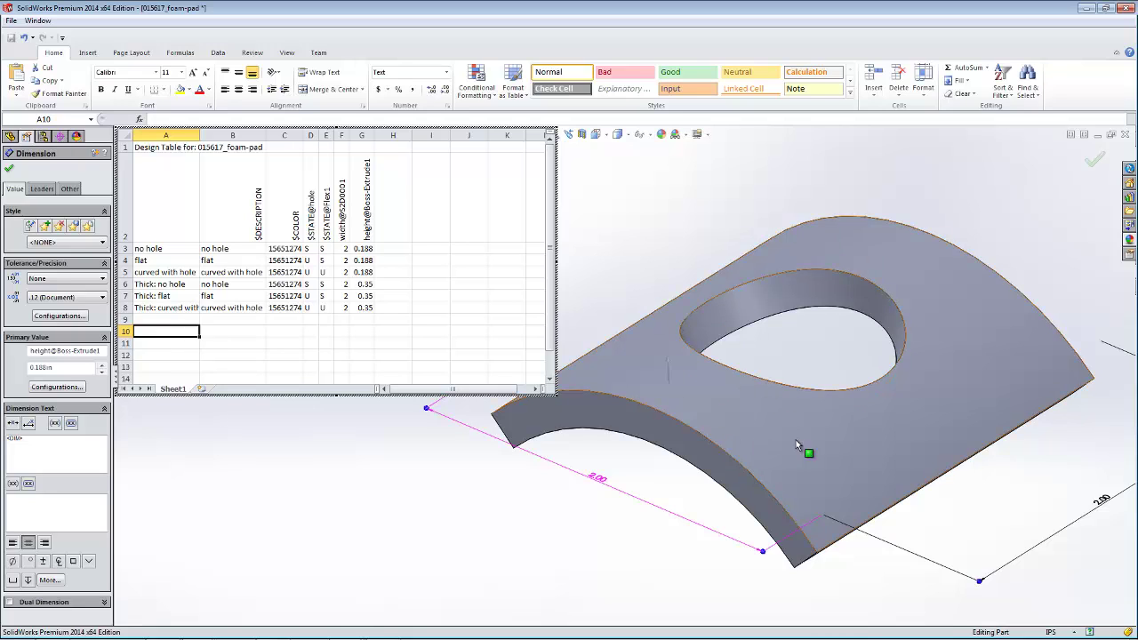
Step: Close the design table to generate the three Thick configurations, acknowledge the notice and widen the configuration tree
left_click(669, 248)
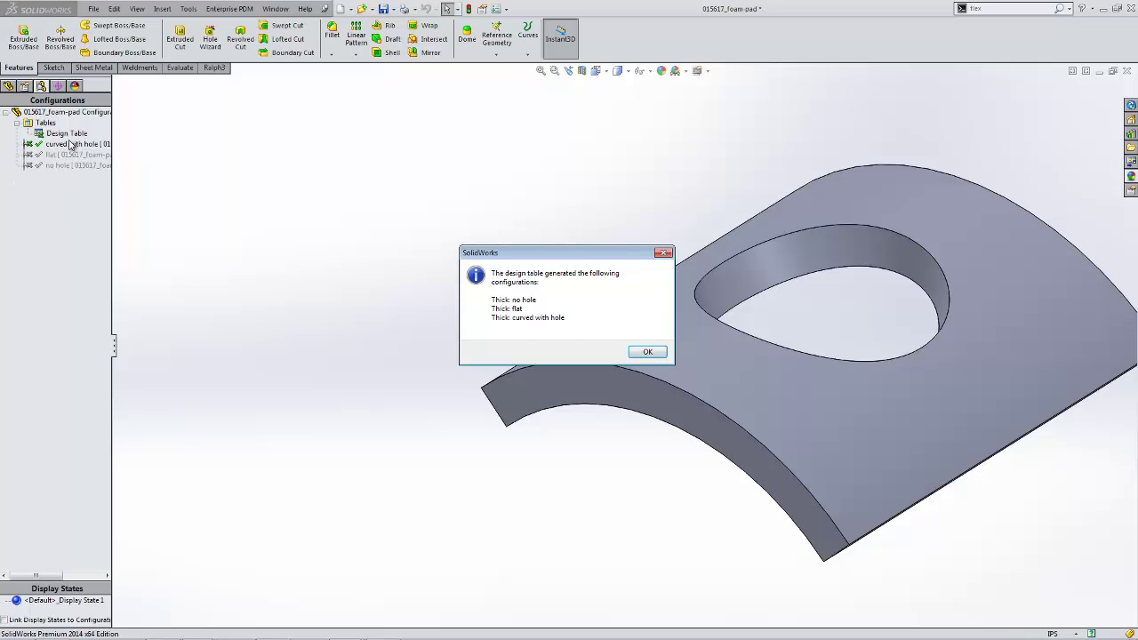
left_click(647, 351)
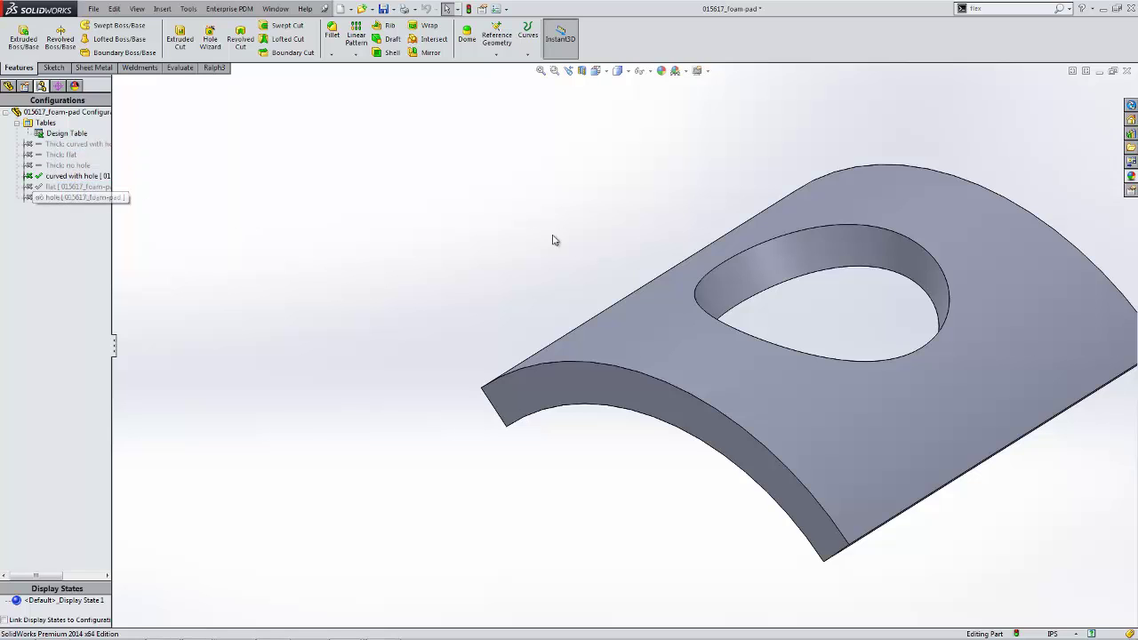
middle_click_drag(619, 266, 468, 255, "ctrl")
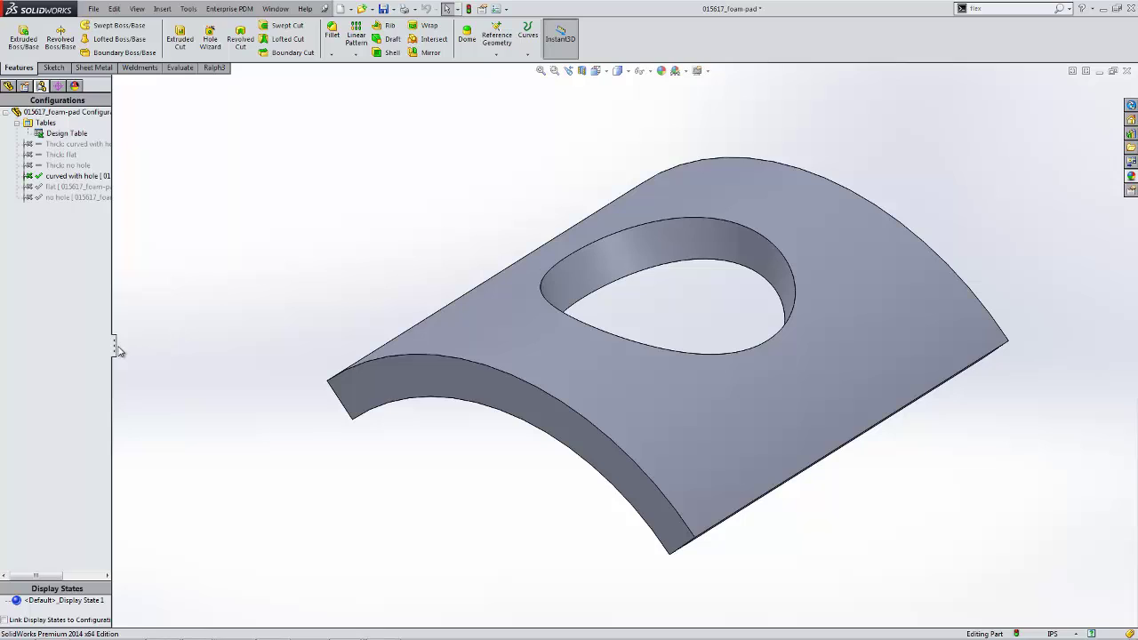
left_click_drag(114, 348, 179, 338)
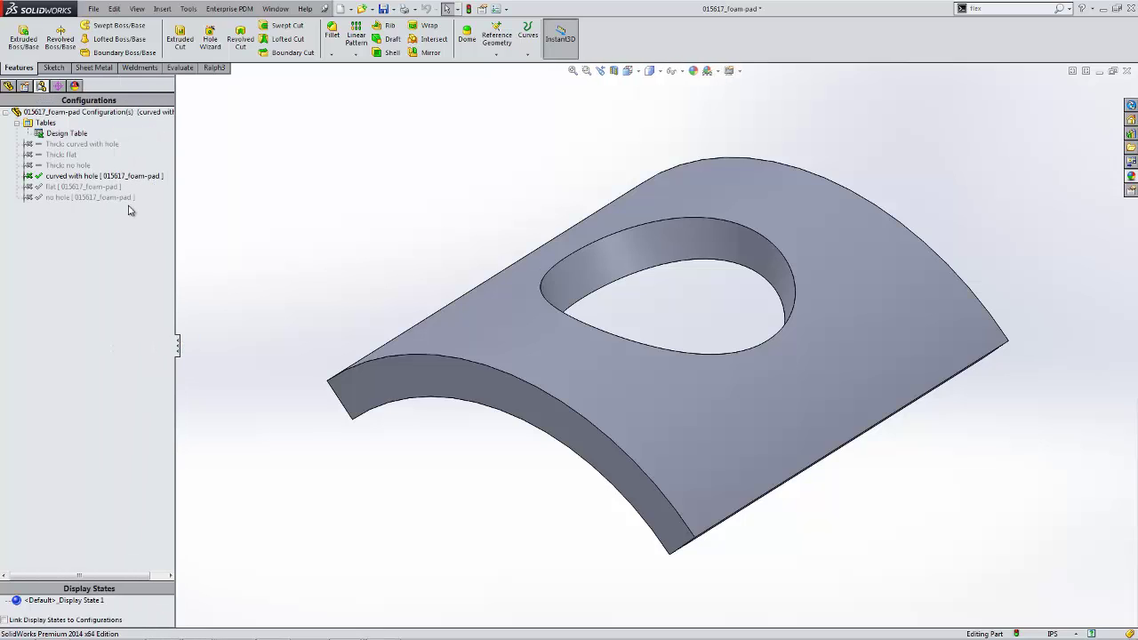
Step: Activate the Thick: curved with hole, Thick: flat and Thick: no hole configurations in turn to check their geometry
left_click(60, 167)
double_click(59, 144)
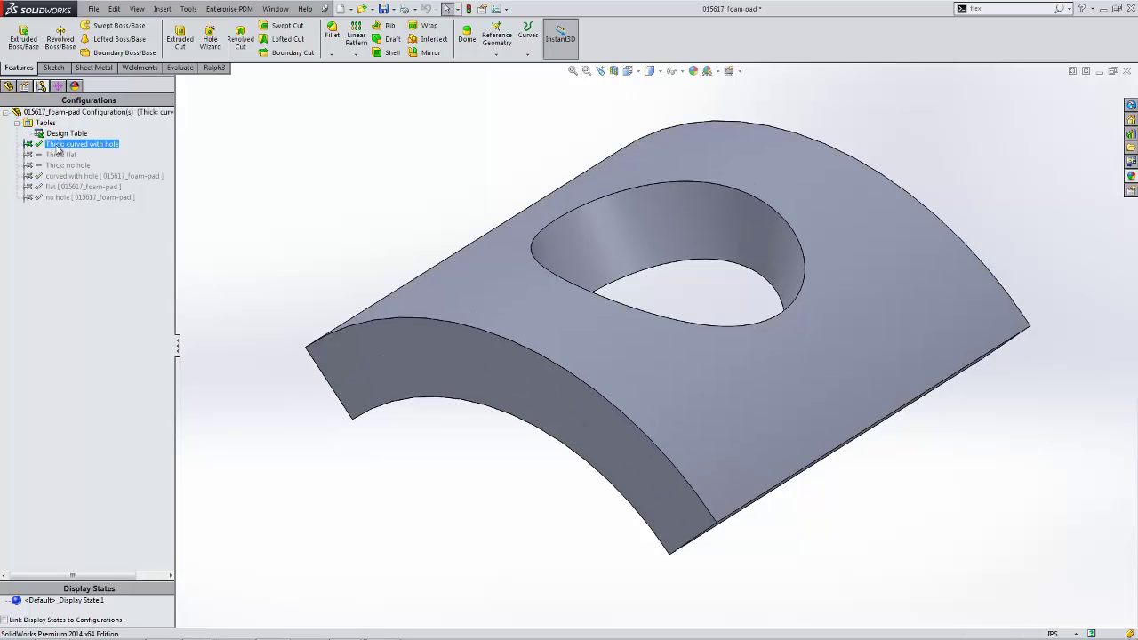
left_click(61, 156)
double_click(62, 155)
left_click(64, 166)
double_click(64, 166)
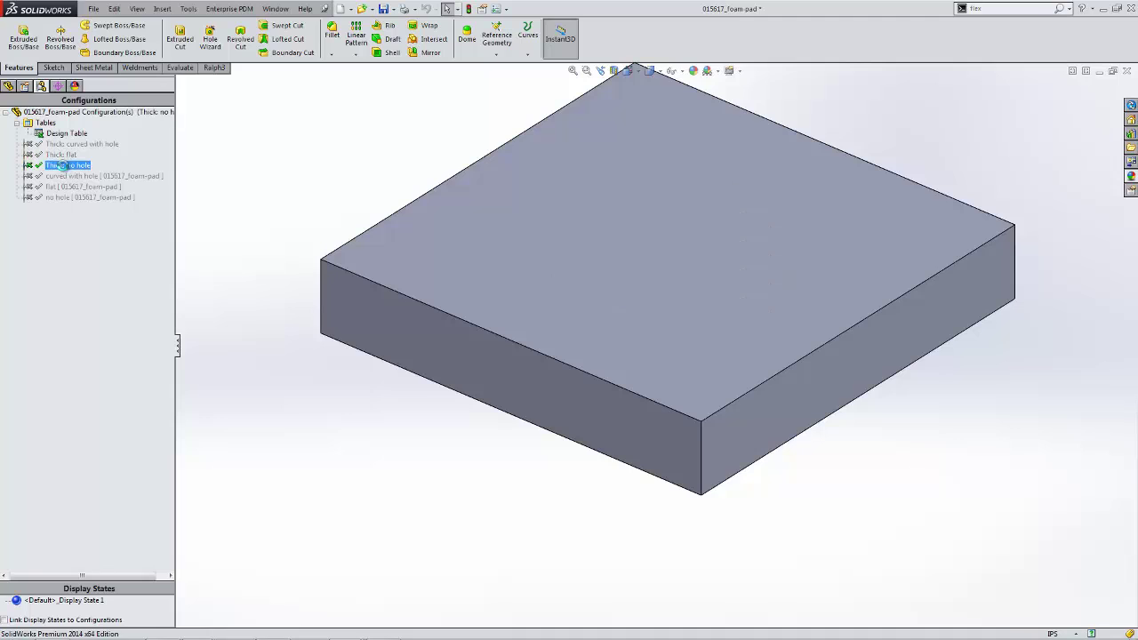
Step: Compare the thin curved with hole and flat configurations with Thick: flat and Thick: curved with hole by activating each
double_click(68, 176)
left_click(72, 186)
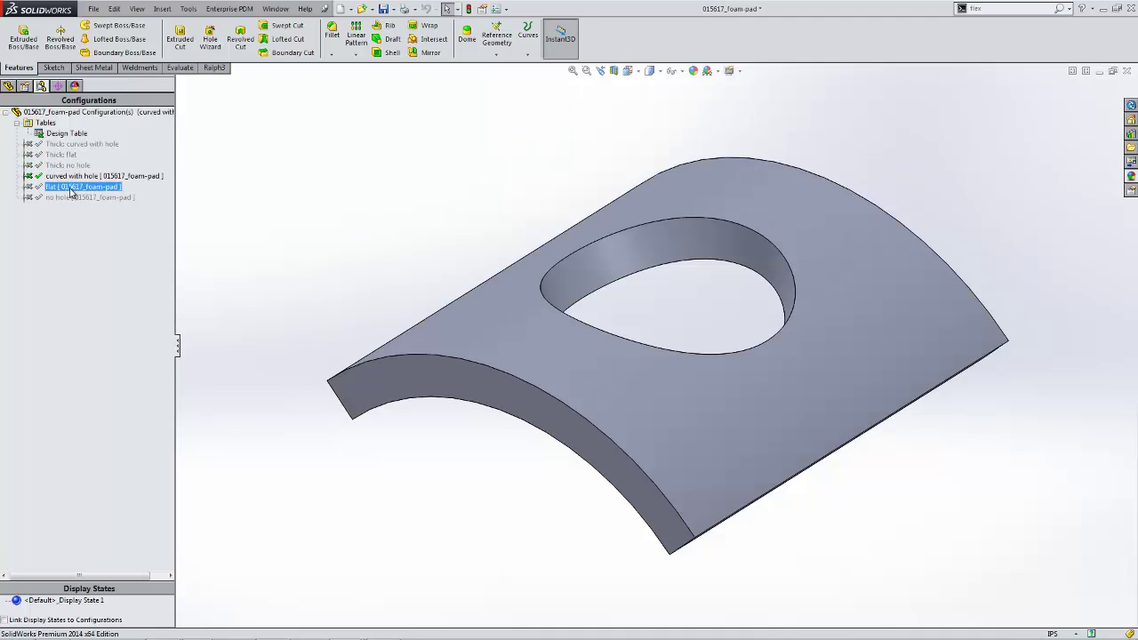
double_click(71, 186)
left_click(64, 155)
double_click(64, 155)
left_click(68, 145)
double_click(68, 145)
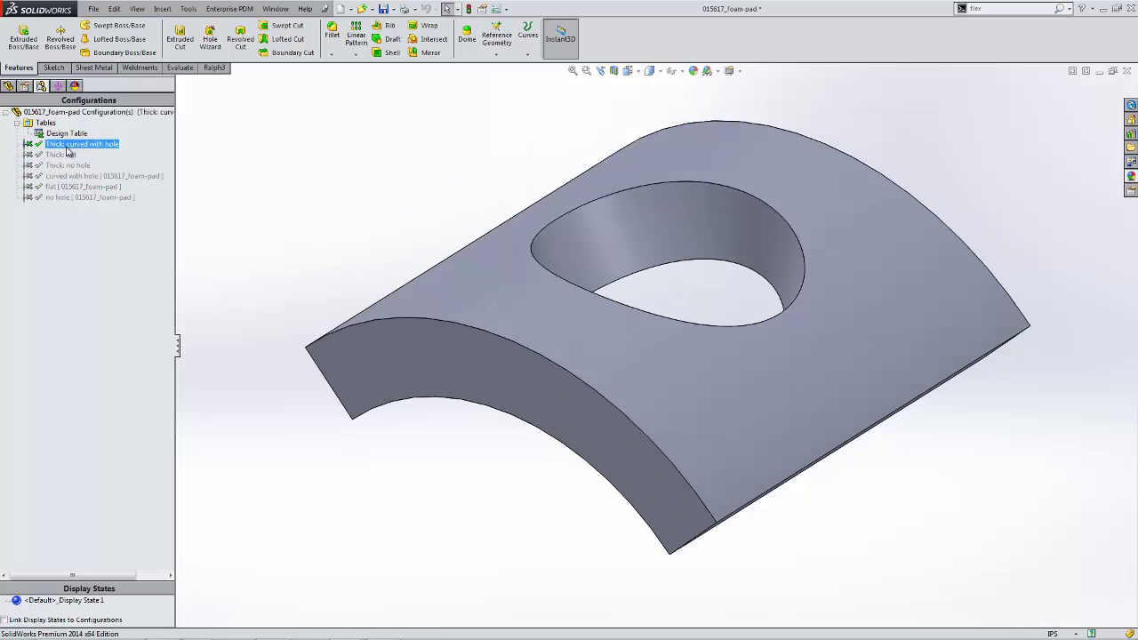
Step: Display the dimensions of the thick curved pad, and compare it with the flat configuration before reactivating Thick: curved with hole
middle_click_drag(414, 337, 528, 335)
scroll(464, 347, "up", 3)
left_click(463, 346)
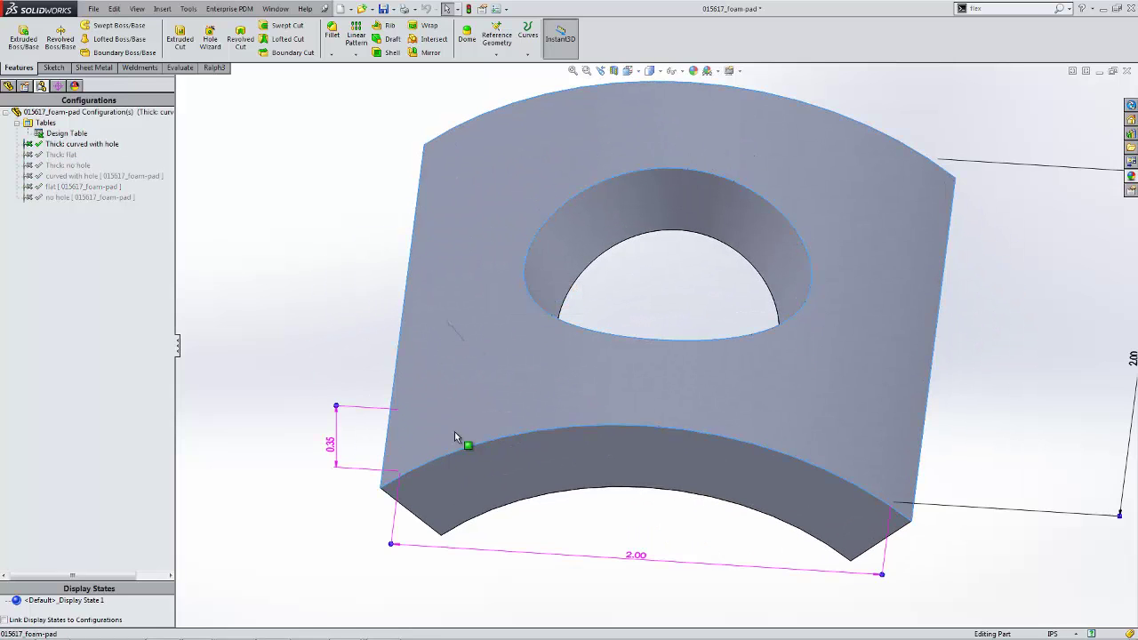
middle_click_drag(436, 453, 432, 412)
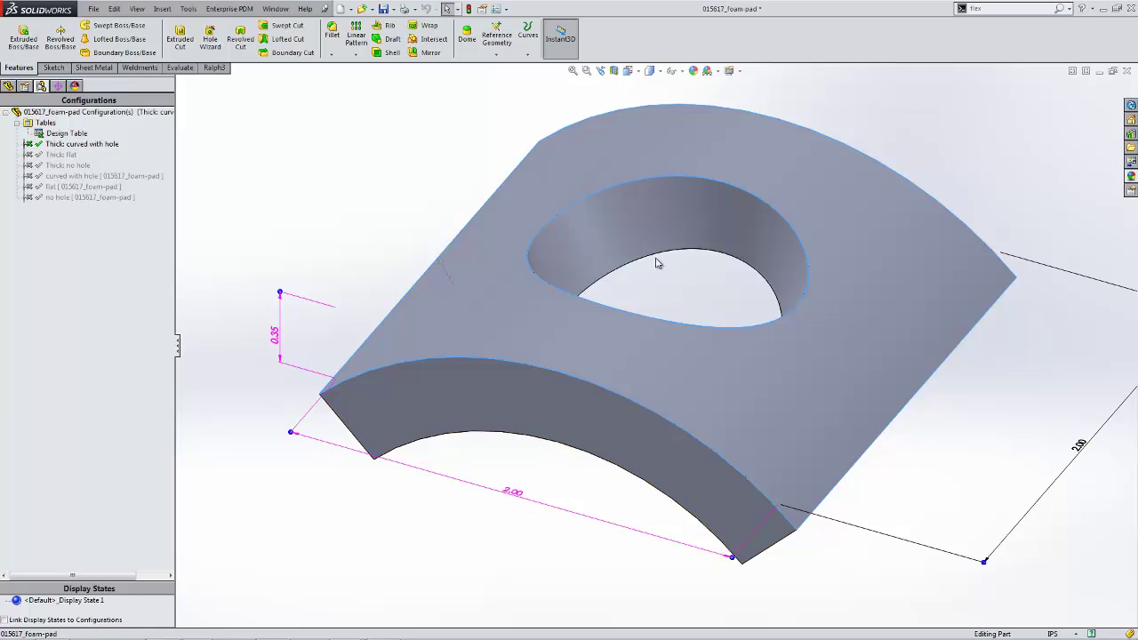
double_click(82, 187)
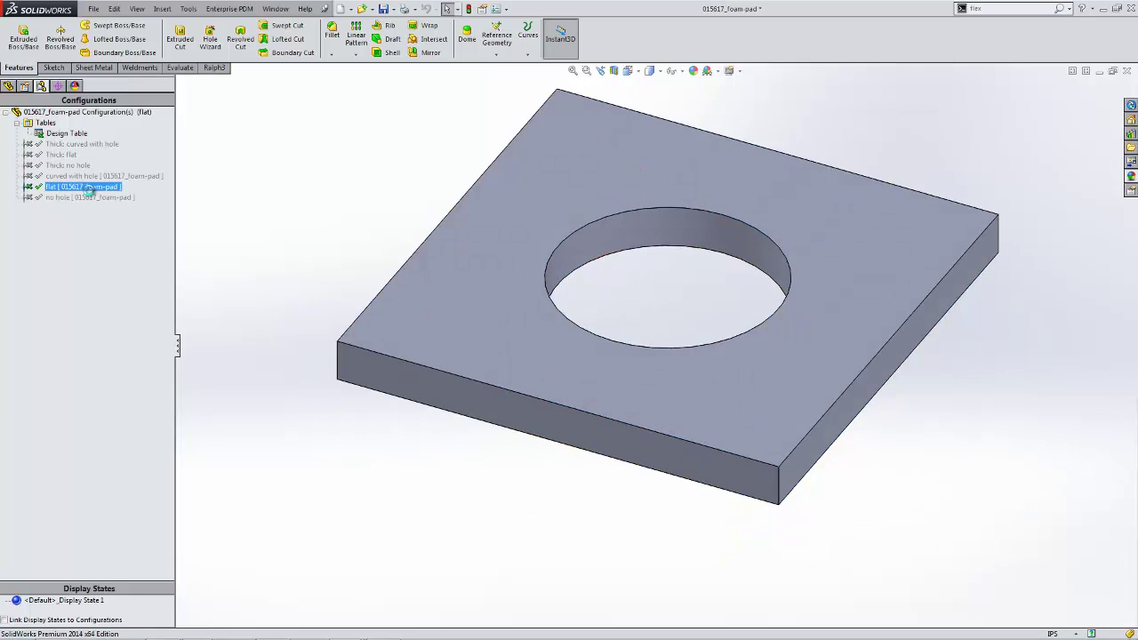
double_click(80, 144)
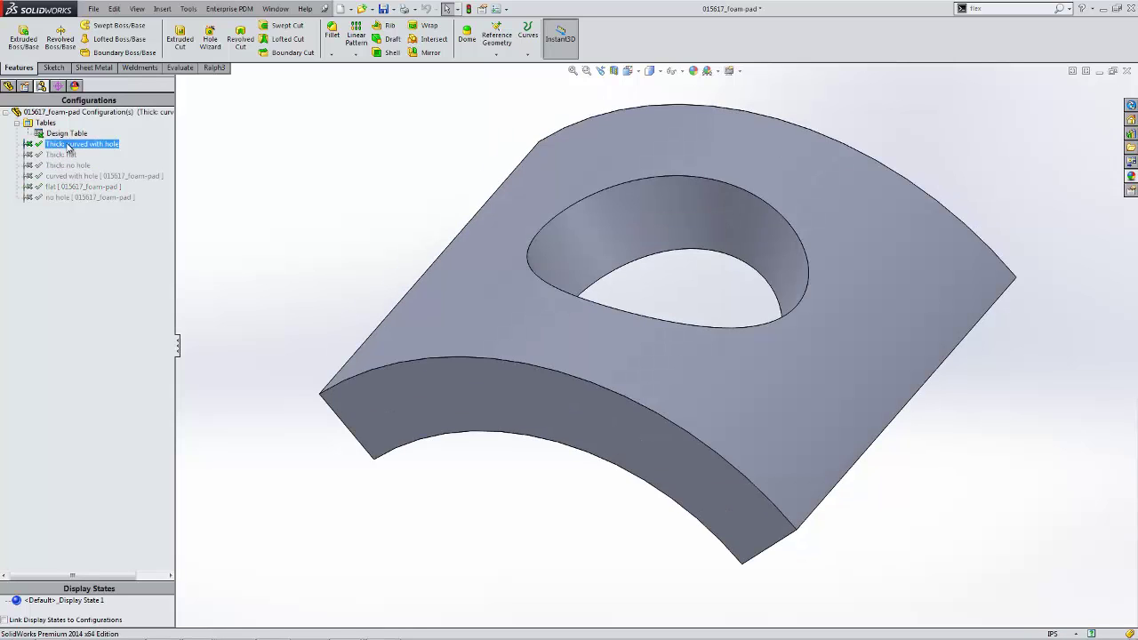
Step: Reopen the design table for editing, add none of the offered parameters, and close the table
left_click(101, 143)
left_click(66, 133)
right_click(64, 135)
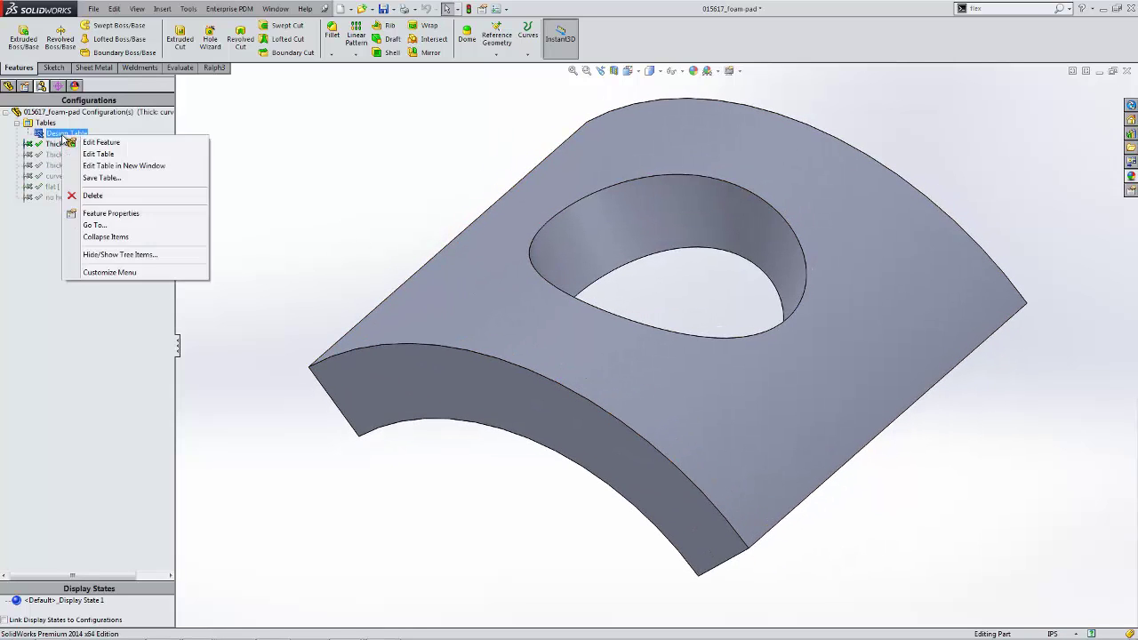
left_click(119, 156)
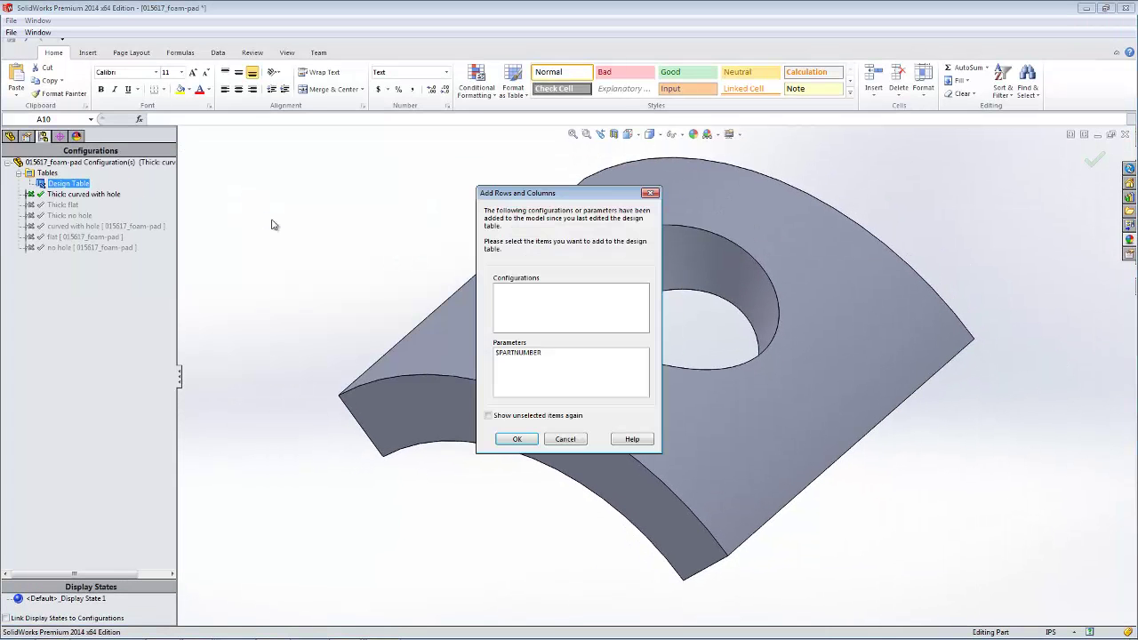
left_click(516, 439)
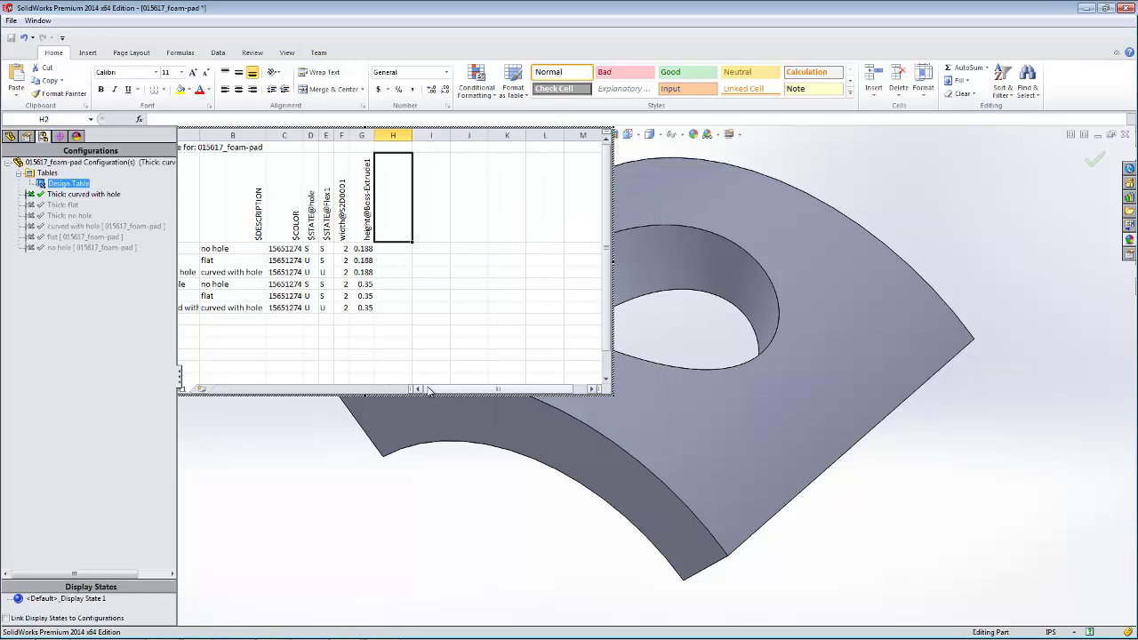
left_click(666, 338)
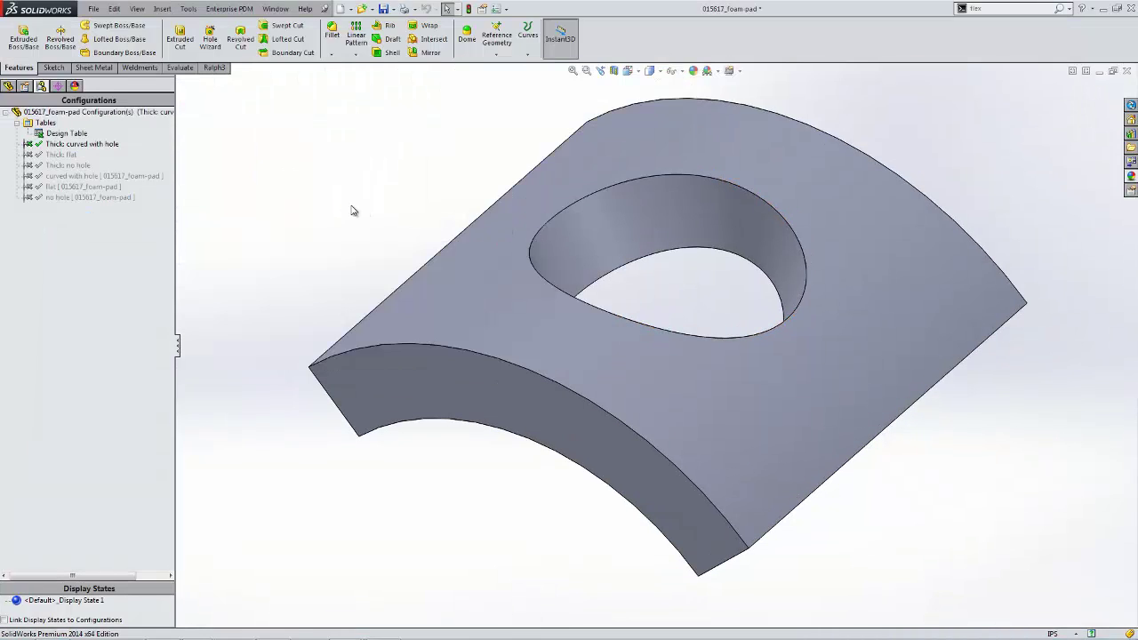
left_click(361, 9)
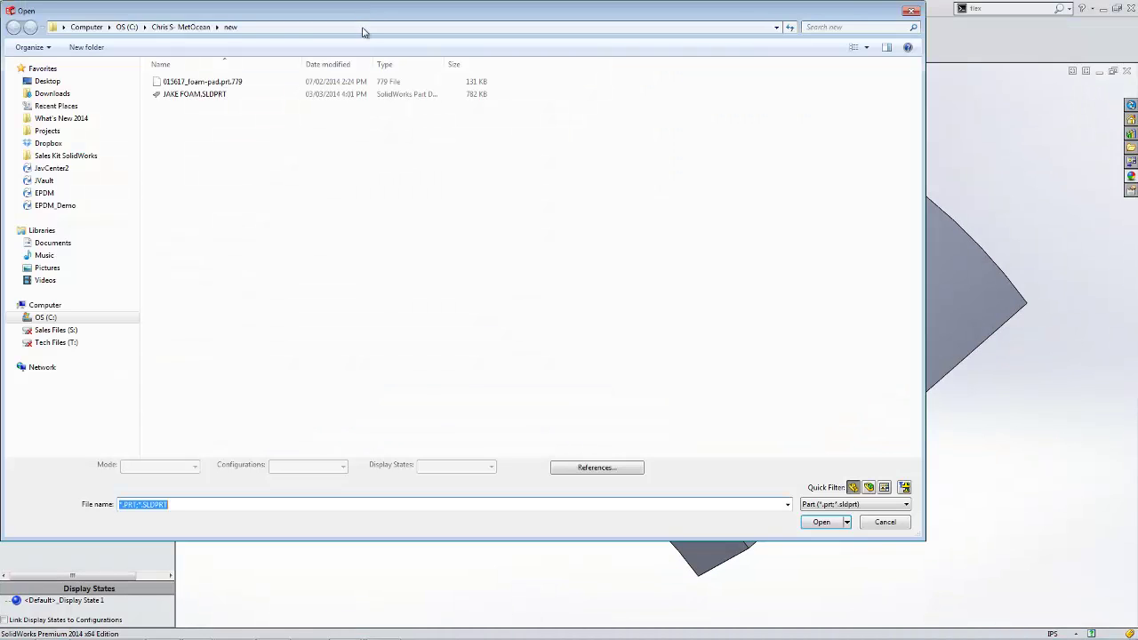
left_click(185, 94)
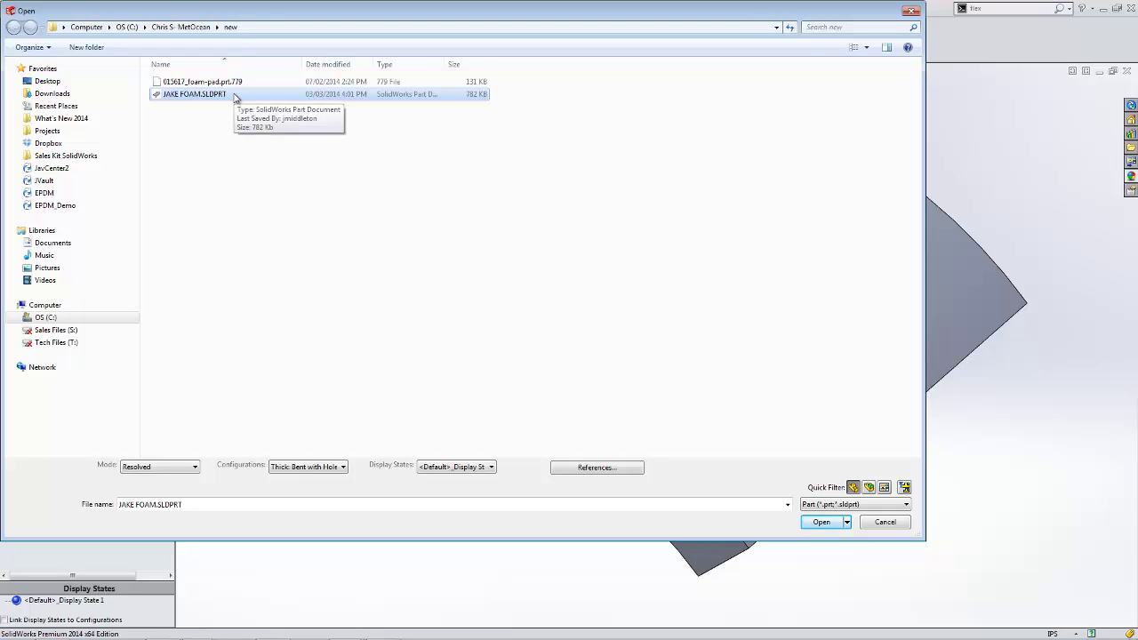
left_click(880, 524)
Step: Go through the configurations in the tree and activate the flat configuration of the foam pad
left_click(55, 155)
left_click(55, 165, "ctrl")
left_click(57, 176)
left_click(58, 186)
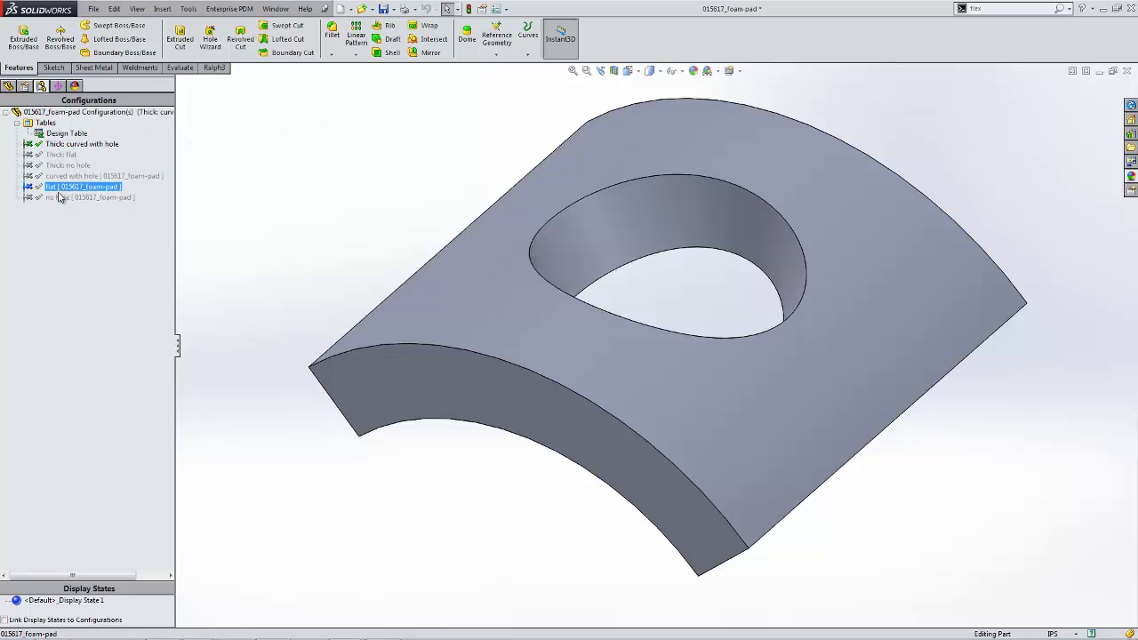
left_click(58, 198)
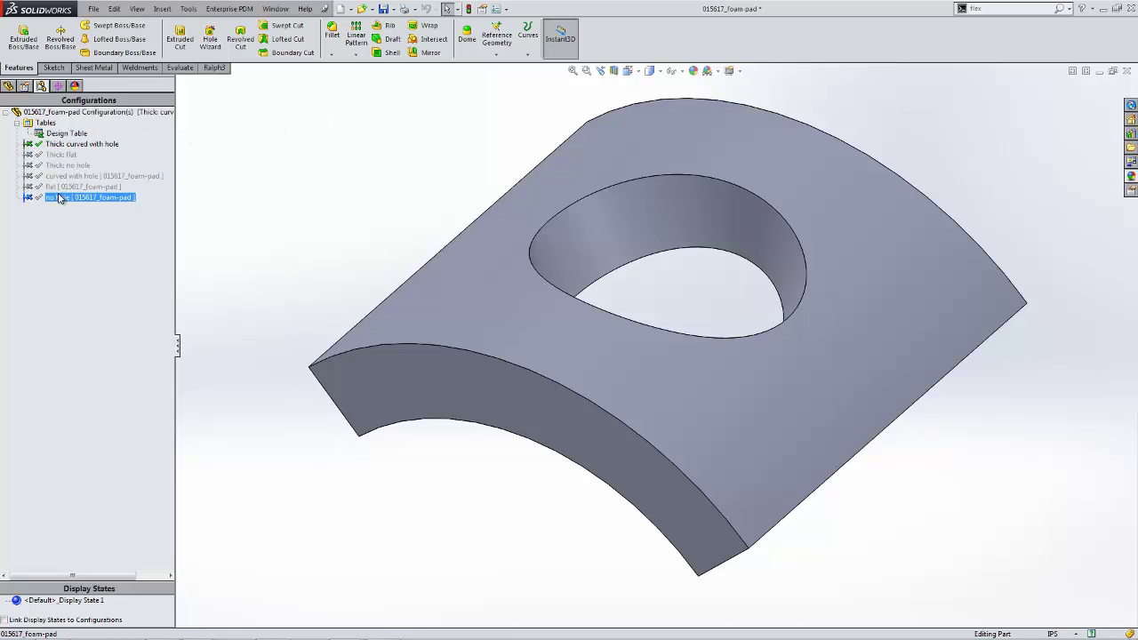
double_click(59, 188)
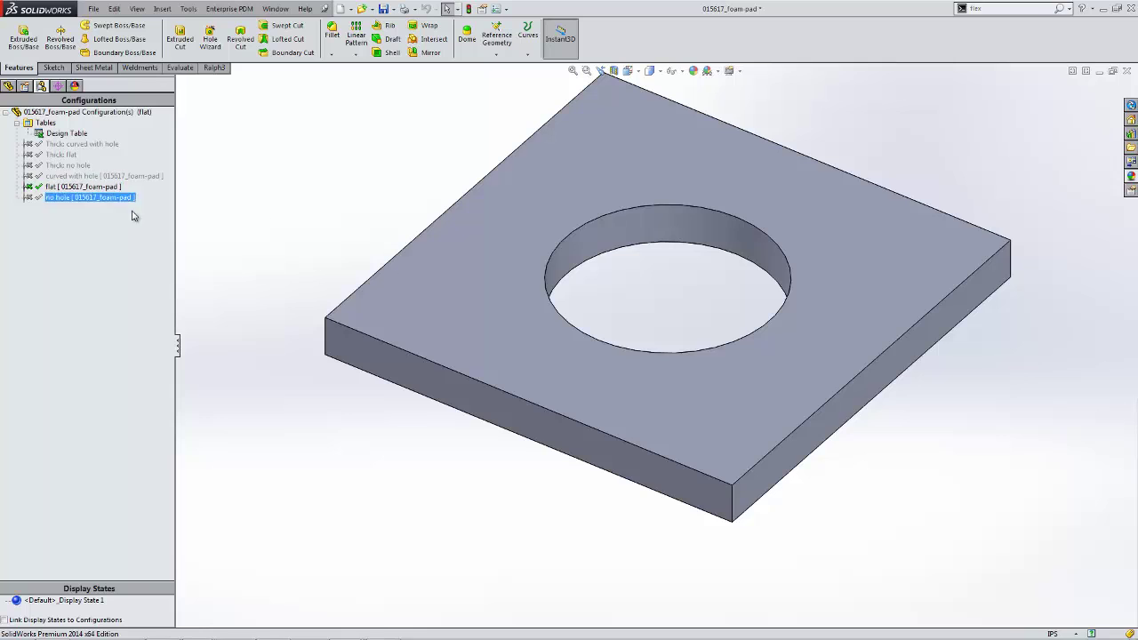
middle_click_drag(343, 203, 326, 265, "ctrl")
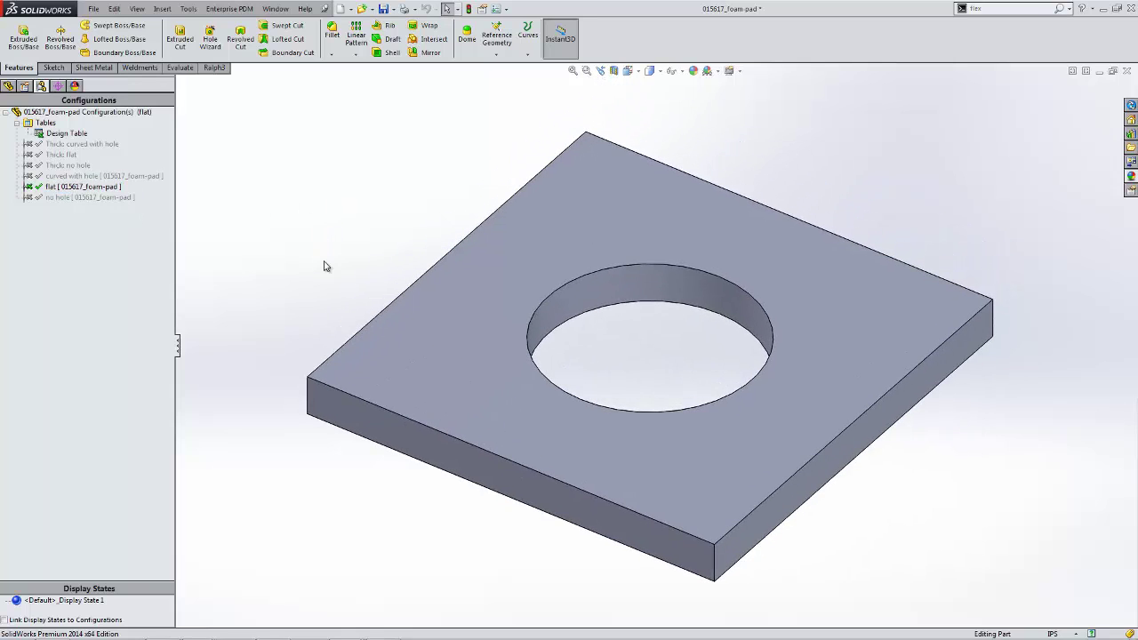